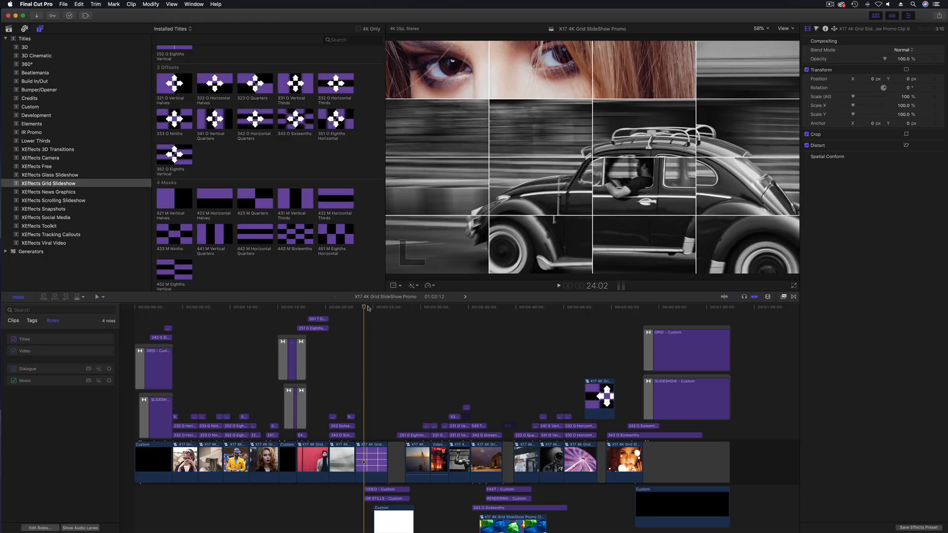
- Play the promo project from its beginning to the gridded black-and-white car shot, pausing there to examine the grid effect
key("Home")
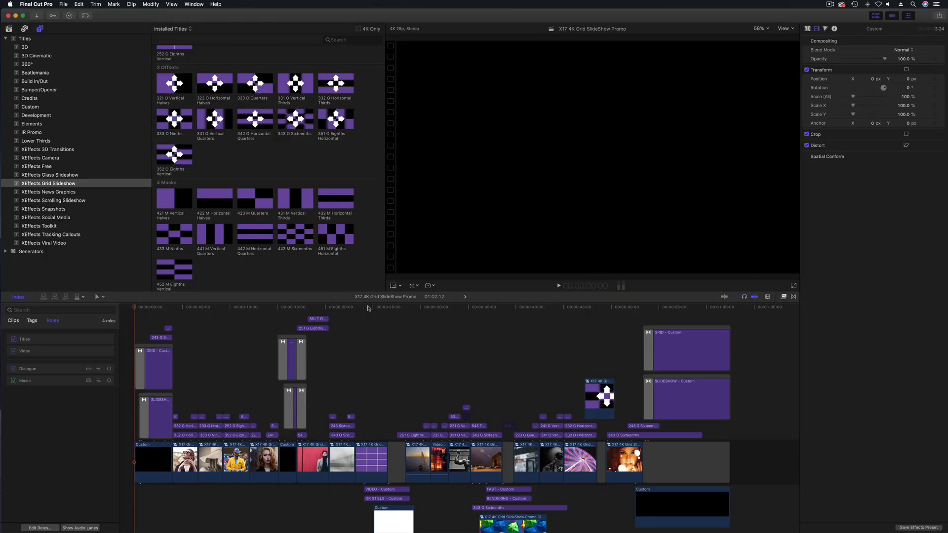
key("space")
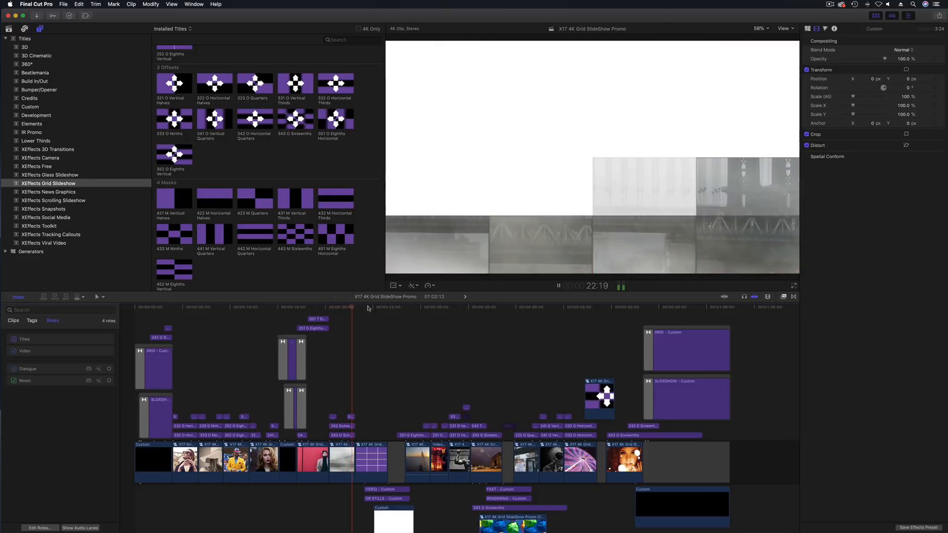
key("space")
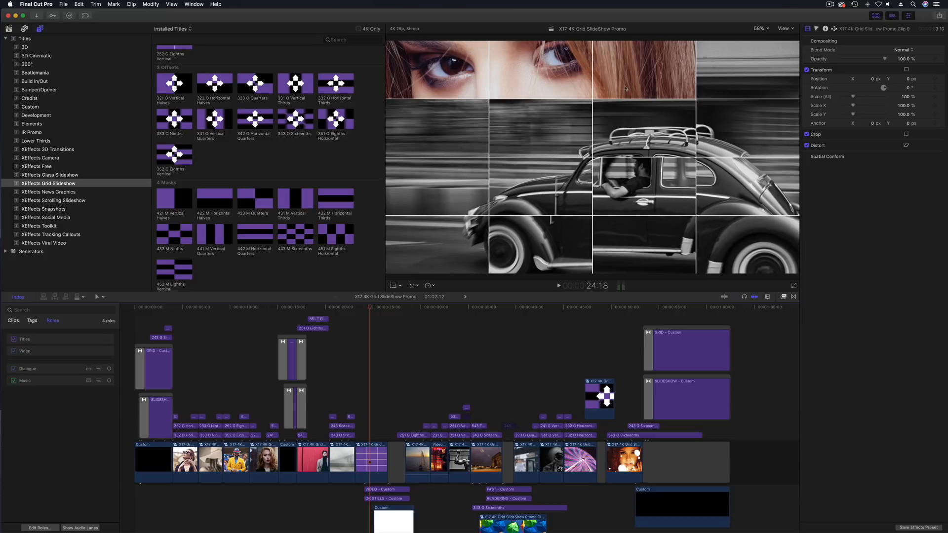
key("space")
key("space")
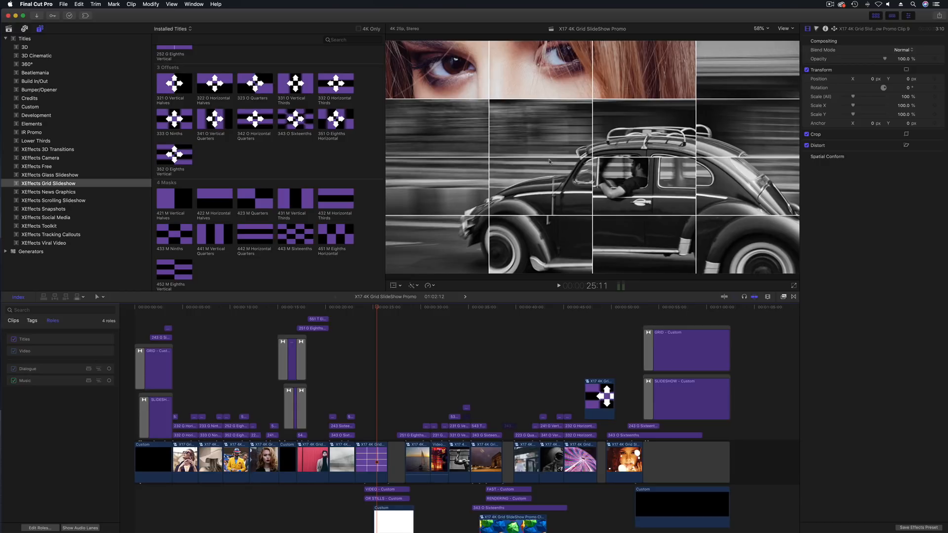
- Play on to the FAST RENDERING title and jog back and forth in ten-frame jumps to examine it over the umbrella image
key("space")
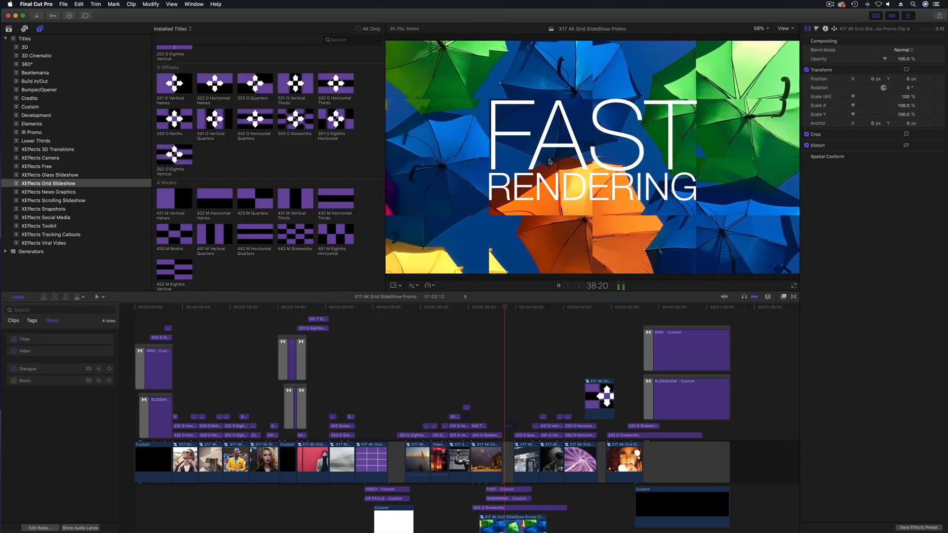
key("space")
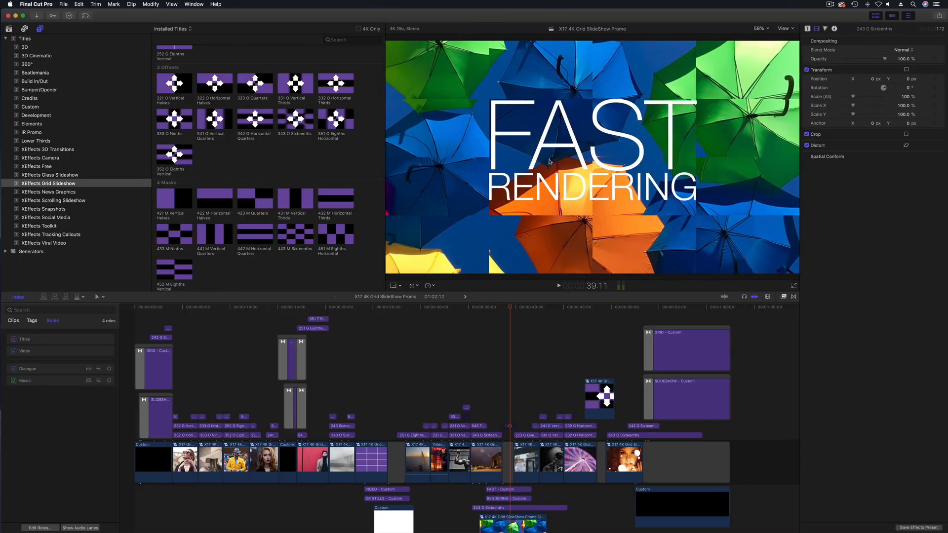
key("shift+Left")
key("shift+Left")
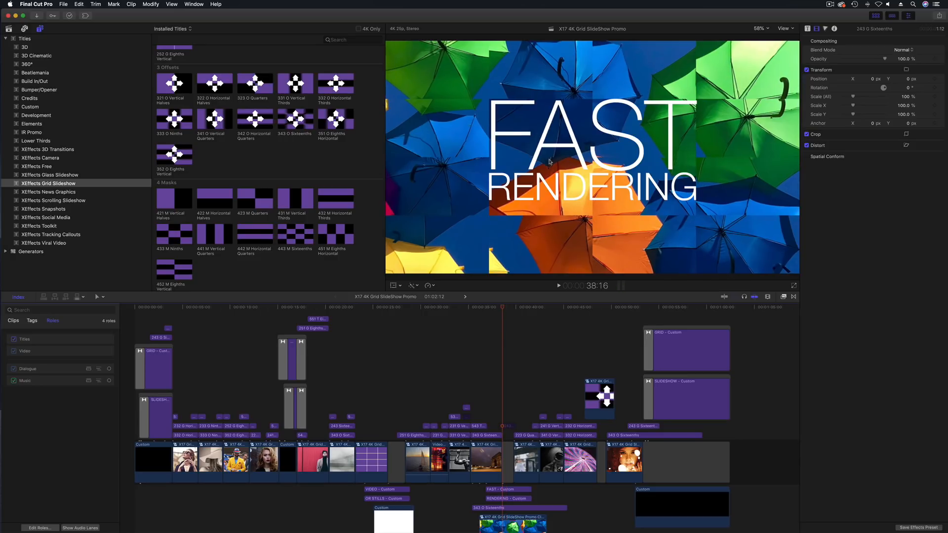
key("shift+Right")
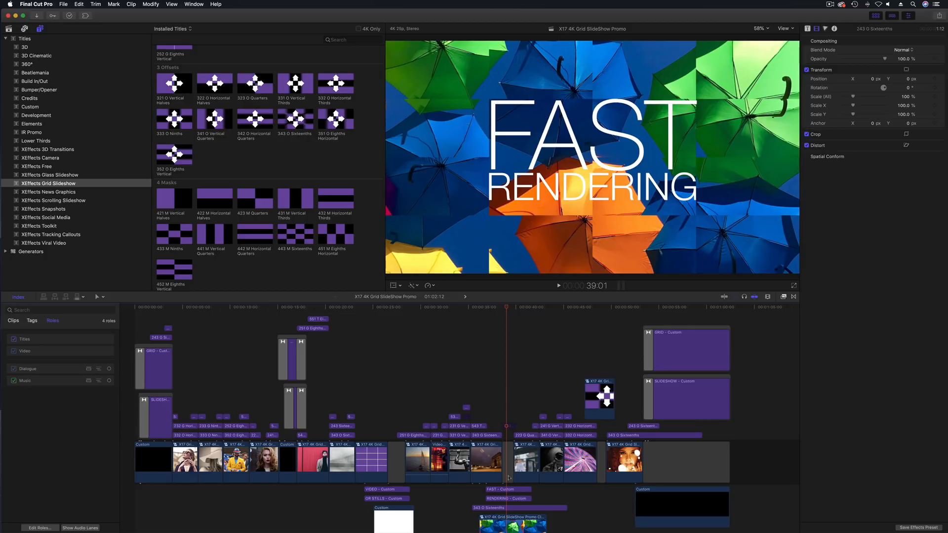
- Reposition the FAST title's text to about X -18.64 px and Y -52.29 px
left_click(507, 490)
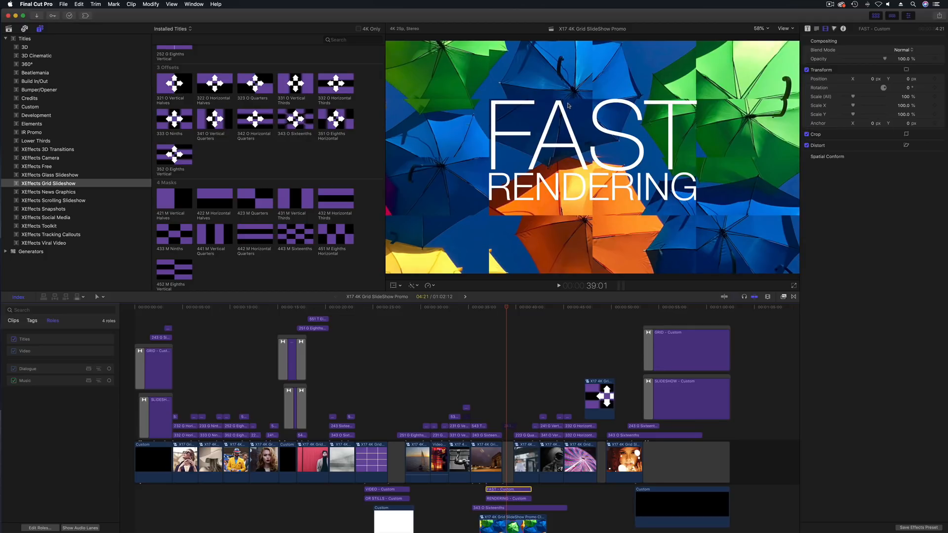
left_click(817, 29)
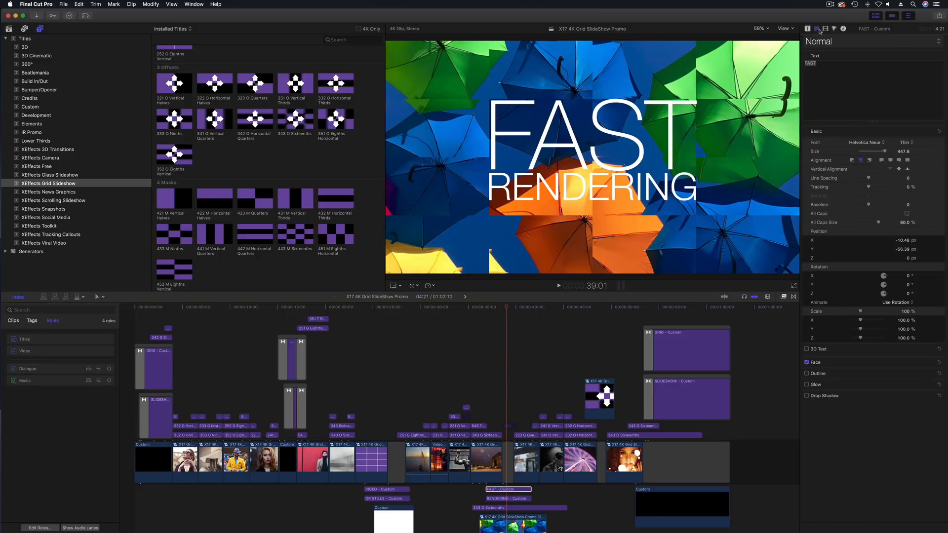
left_click_drag(904, 240, 903, 241)
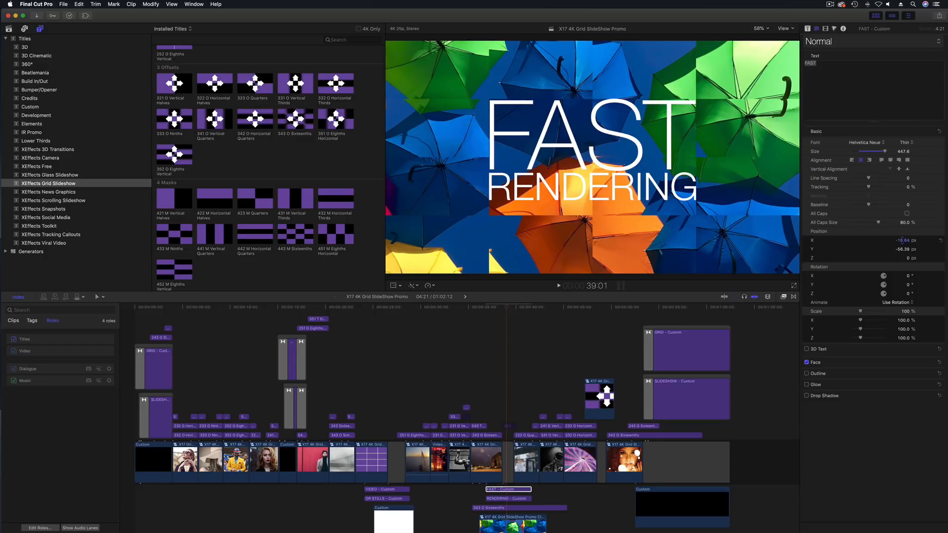
left_click_drag(906, 249, 902, 248)
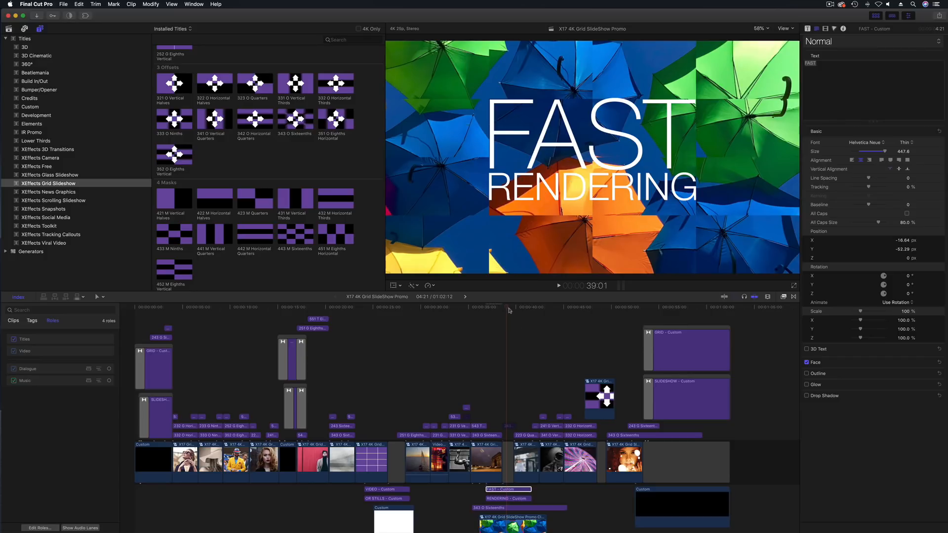
- Review the rest of the project through the closing GRID SLIDESHOW title, and return to the clock-face shot near 48 seconds
key("space")
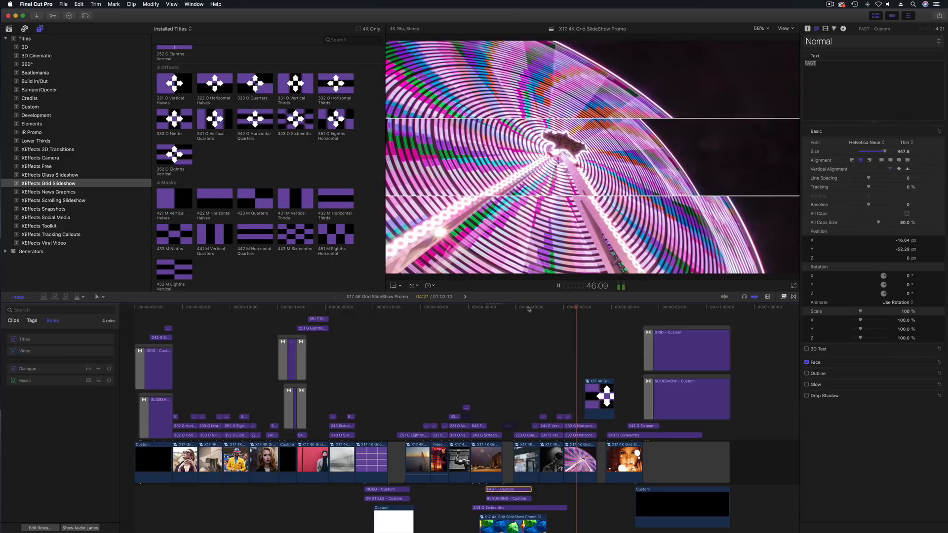
key("space")
left_click_drag(596, 312, 616, 314)
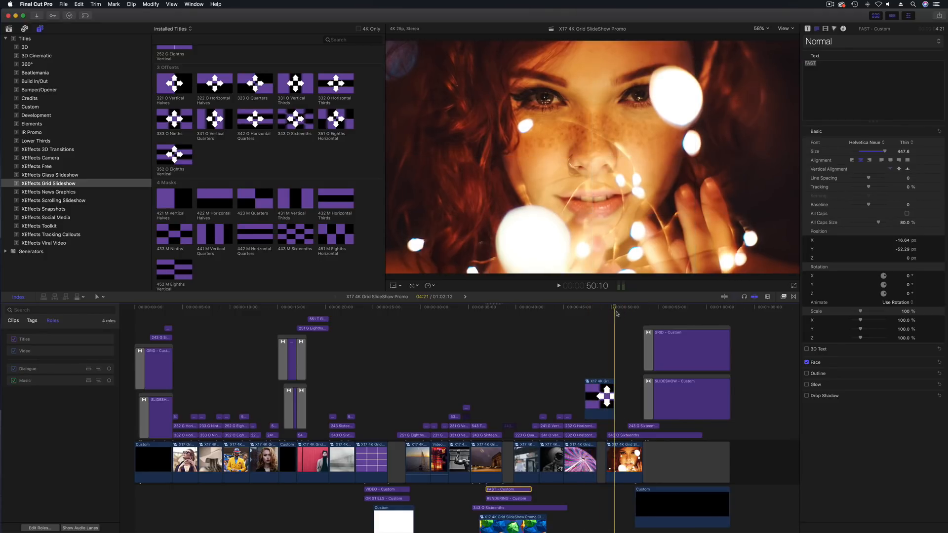
key("space")
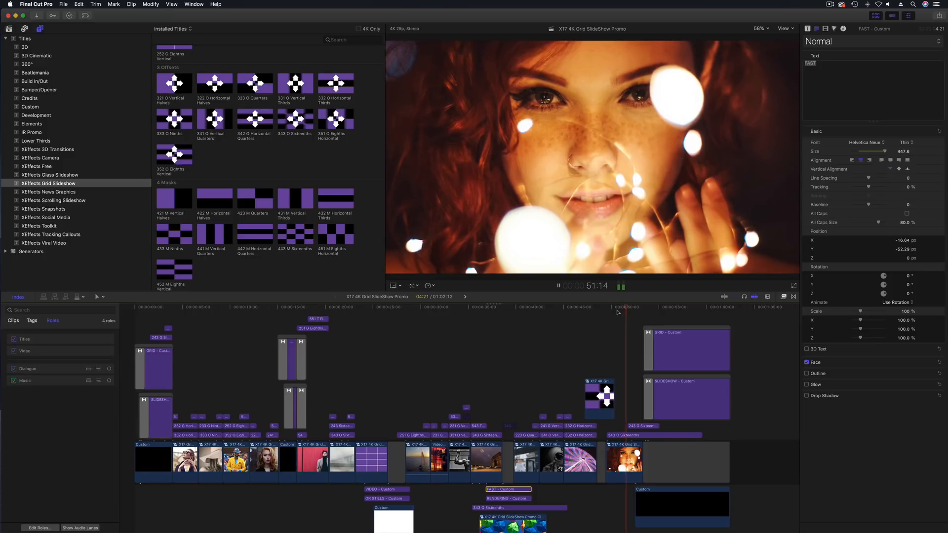
key("space")
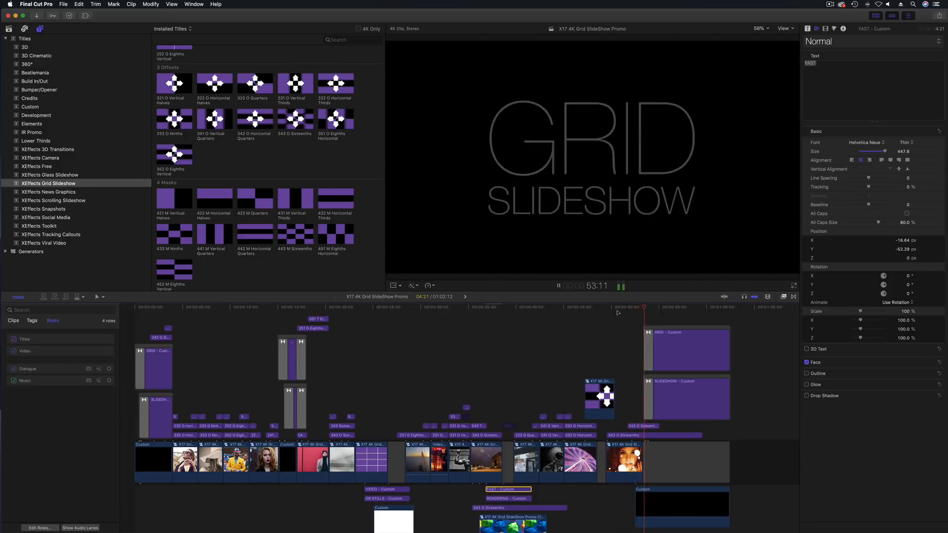
key("space")
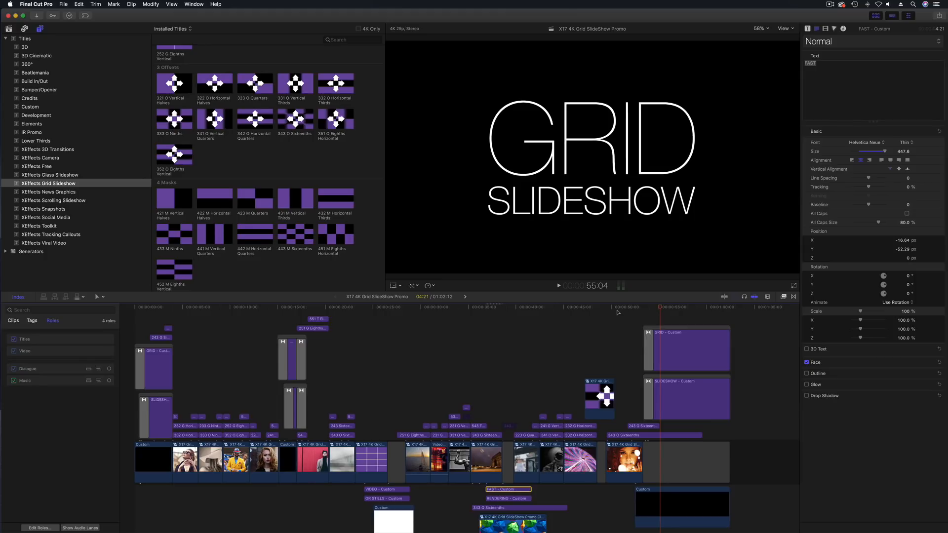
left_click_drag(629, 309, 598, 318)
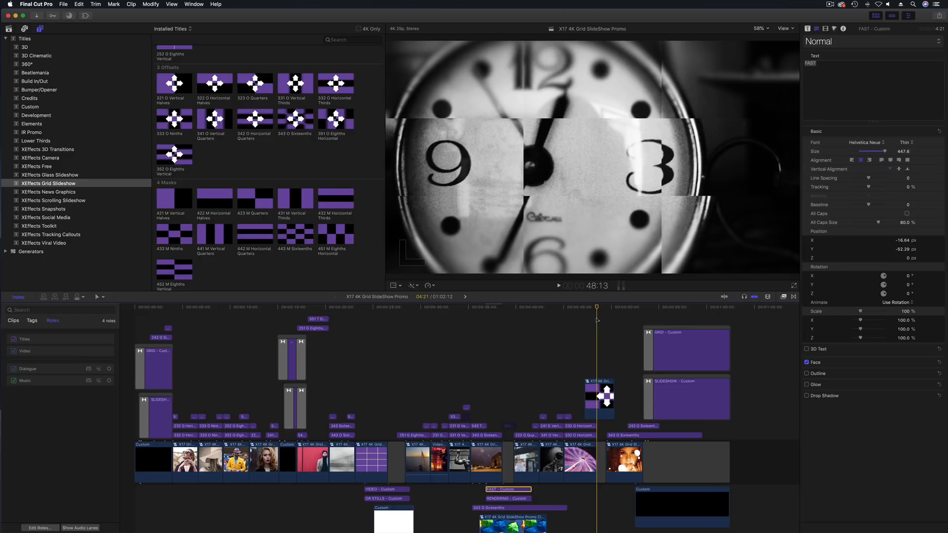
- Bring the soundtrack into view and play the project's opening from the start across the first music transition
scroll(597, 320, "down", 5)
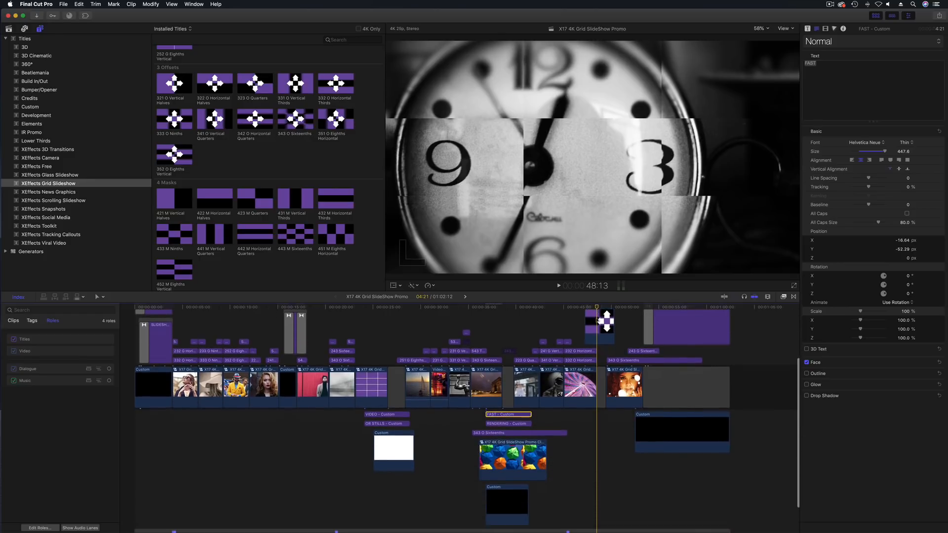
scroll(599, 320, "down", 3)
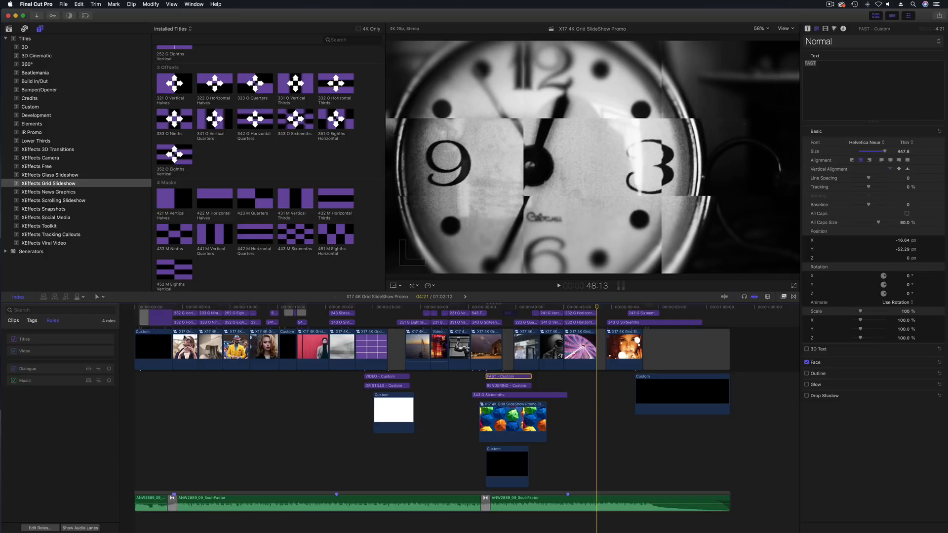
left_click(163, 307)
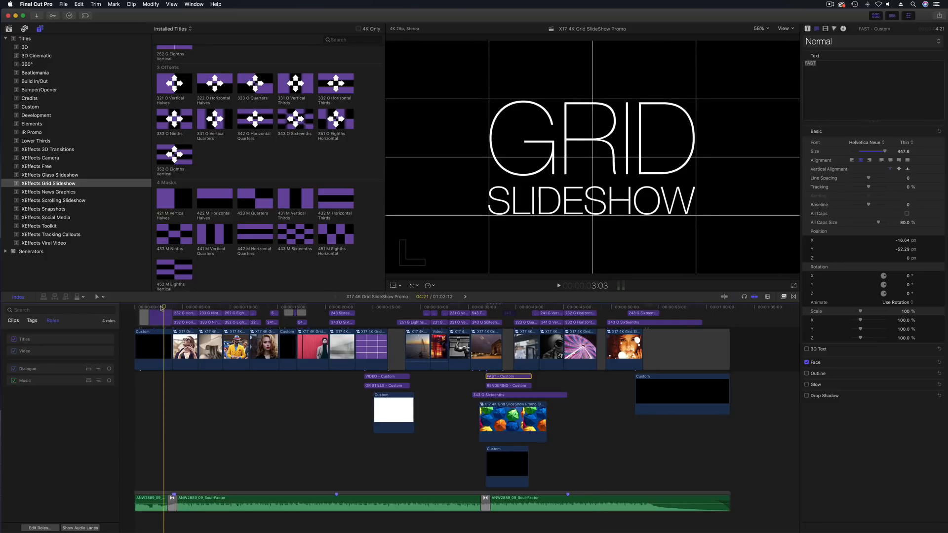
key("Home")
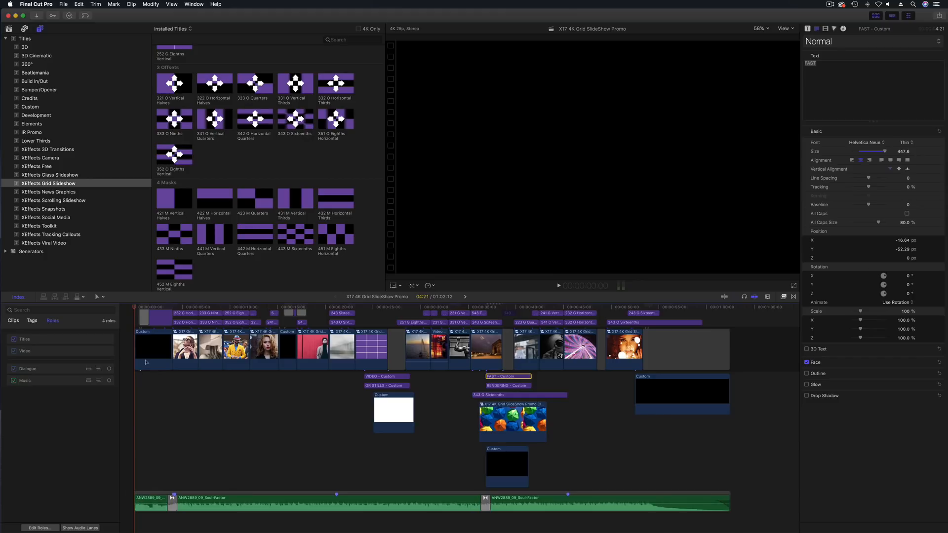
key("space")
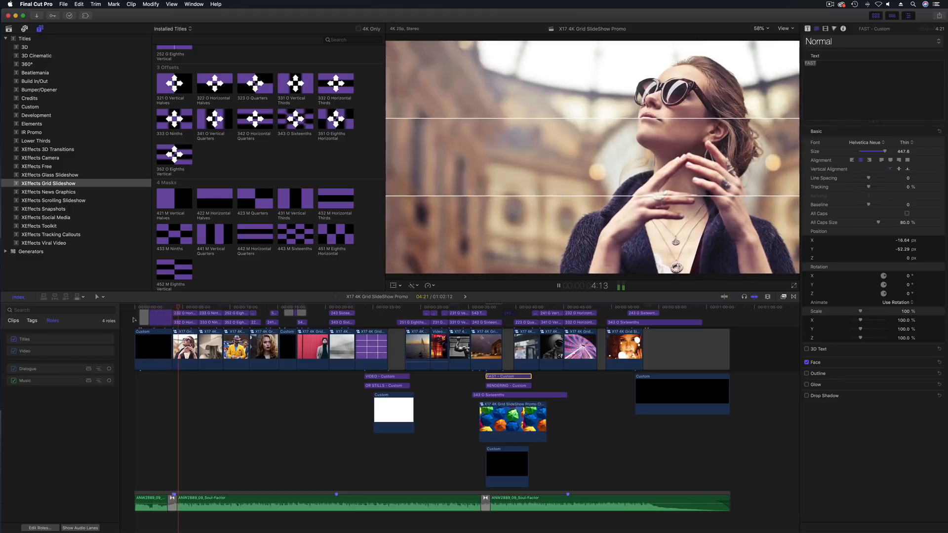
key("space")
- Reveal the opening Soul-Factor music clip's source in the browser and play its marked range
left_click(155, 502)
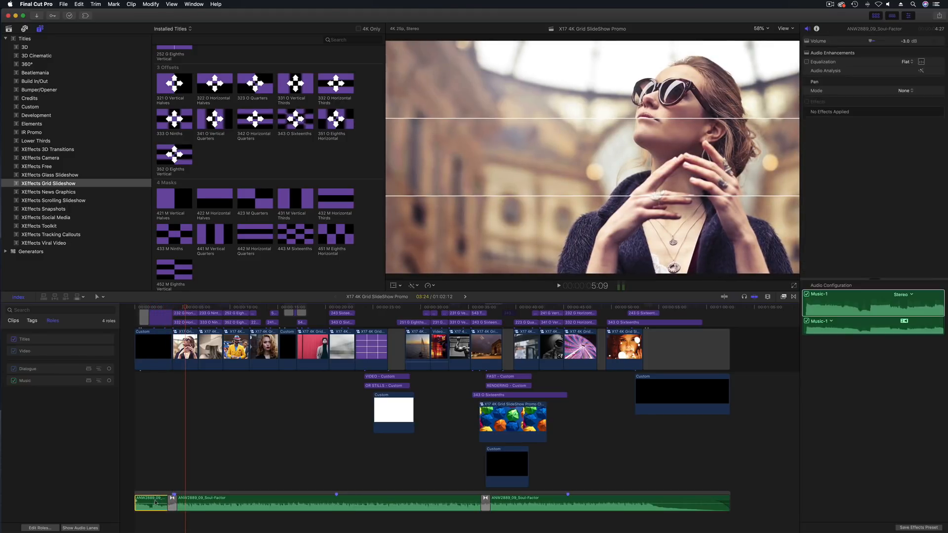
key("shift+f")
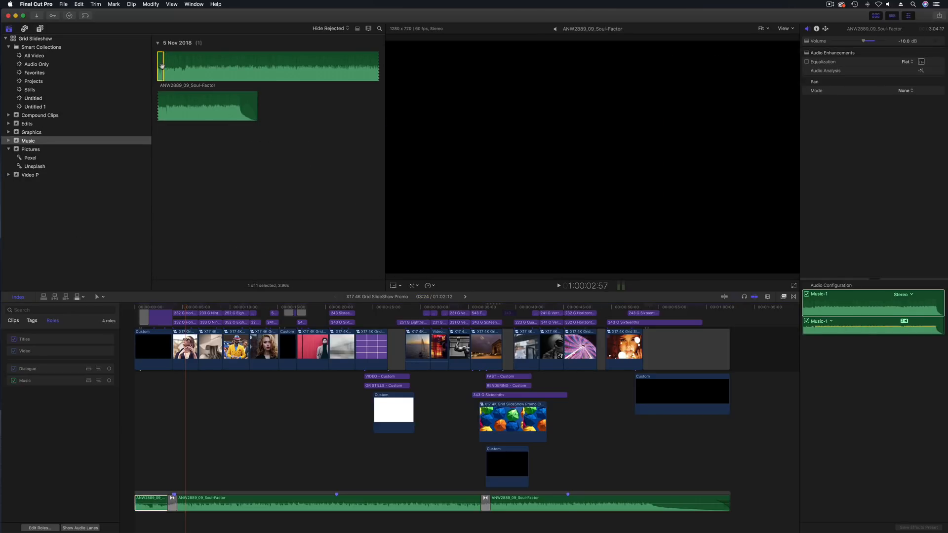
key("/")
key("space")
key("space")
- Replay the project's opening from the first frame to compare its edited music with the source track
left_click(179, 308)
key("Home")
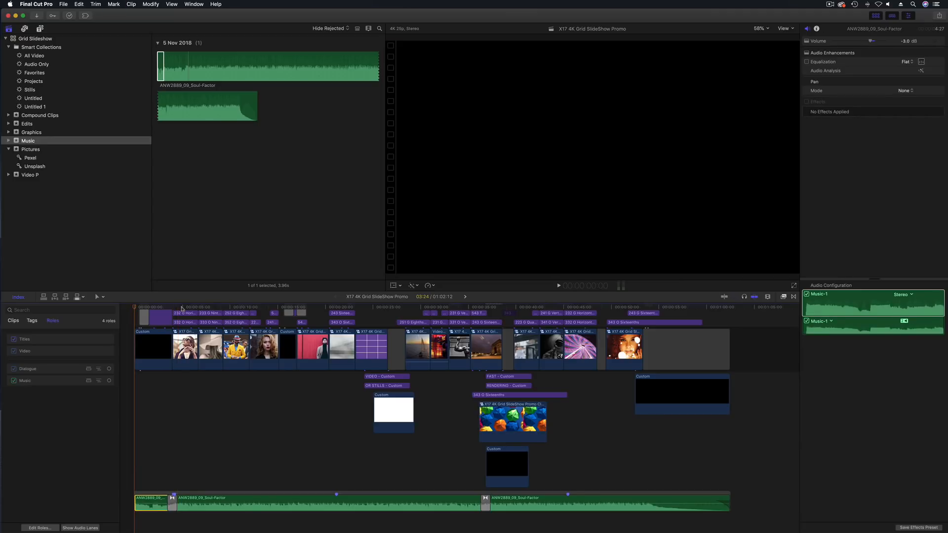
key("space")
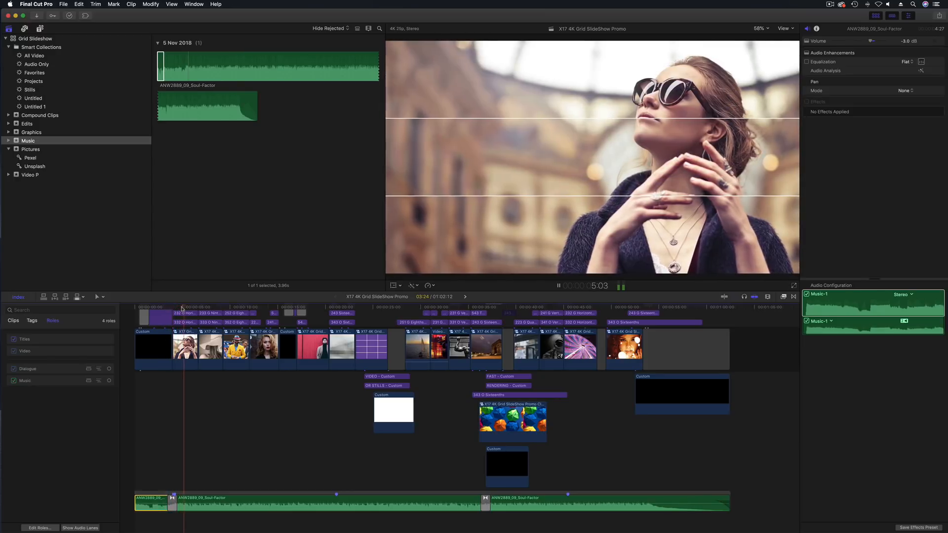
key("space")
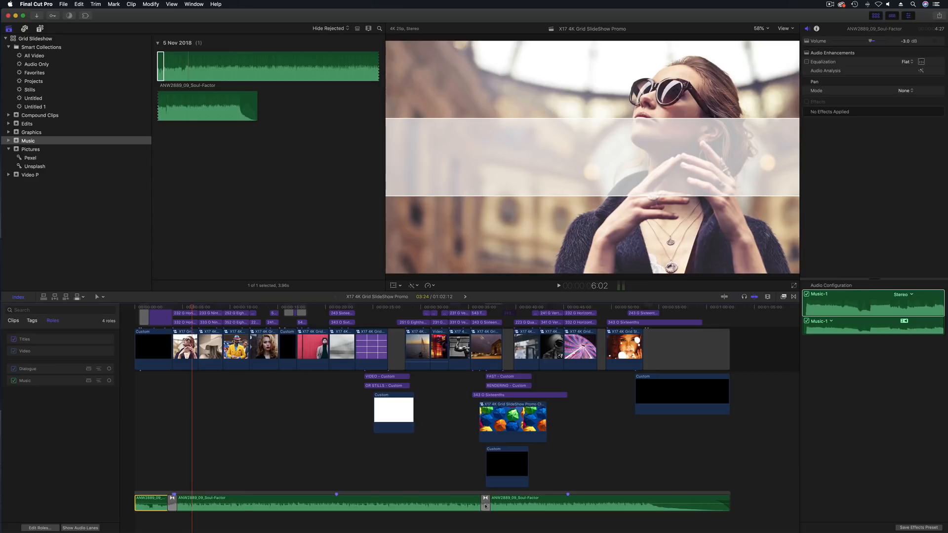
- Play the project up to the second music transition, and stop back at the VIDEO OR STILLS title
left_click(470, 307)
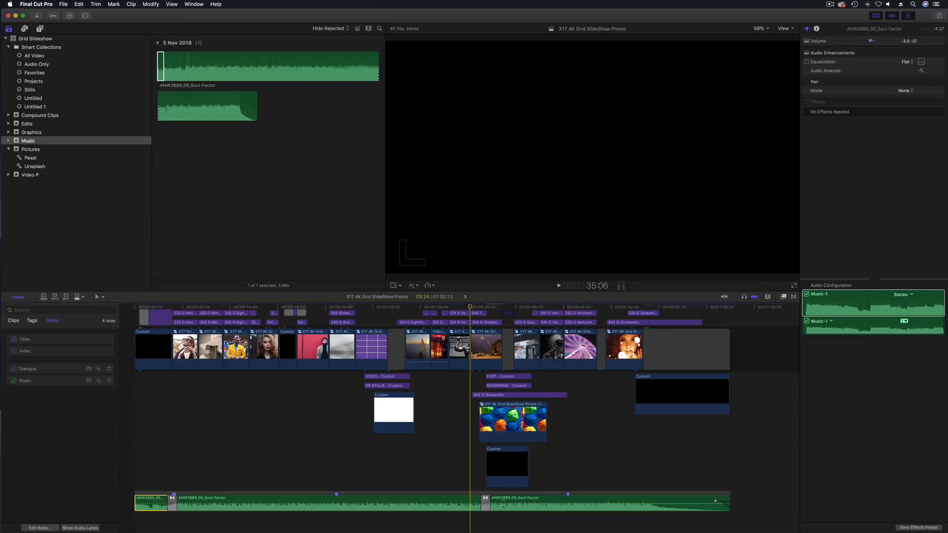
mouse_move(503, 503)
left_click(458, 309)
key("space")
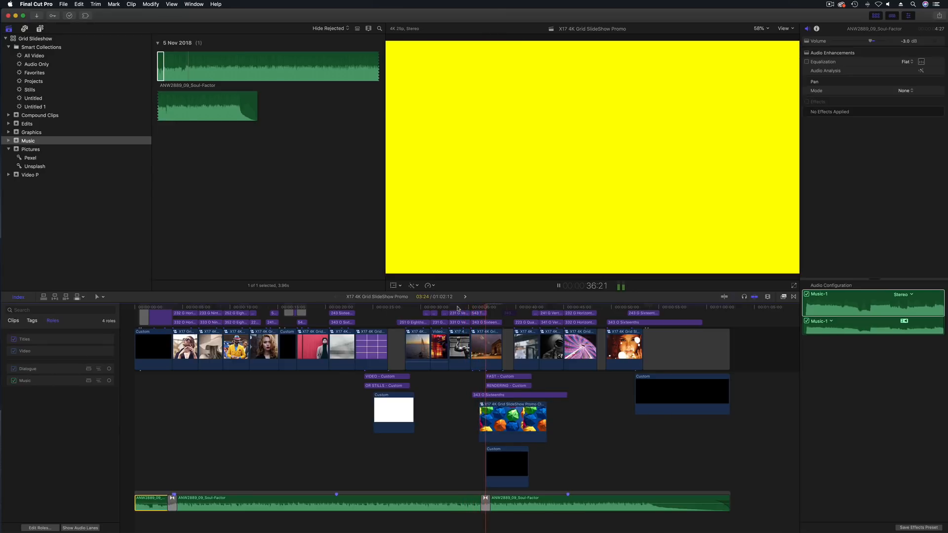
left_click(402, 308)
key("space")
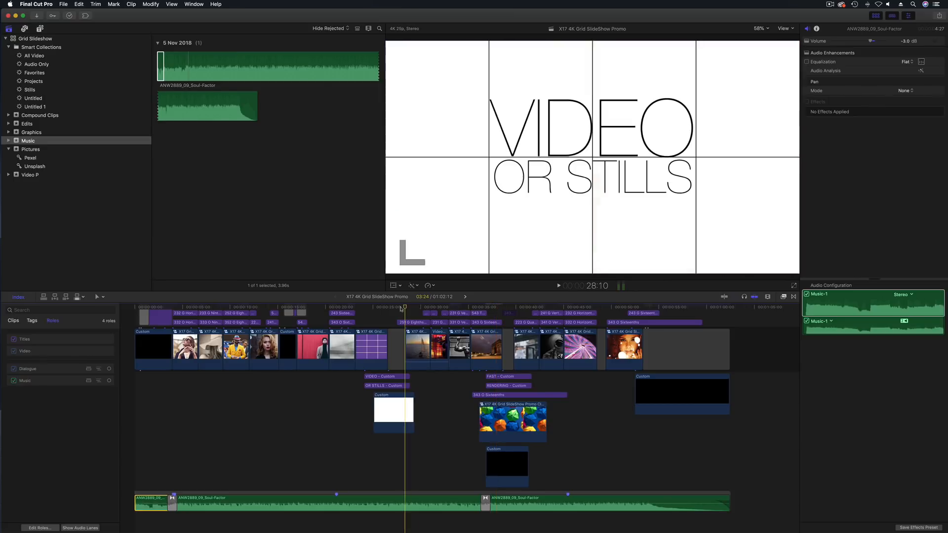
- Check the rainy street shot and play the yellow flash section from about 35 seconds, returning to the VIDEO OR STILLS title
left_click(438, 308)
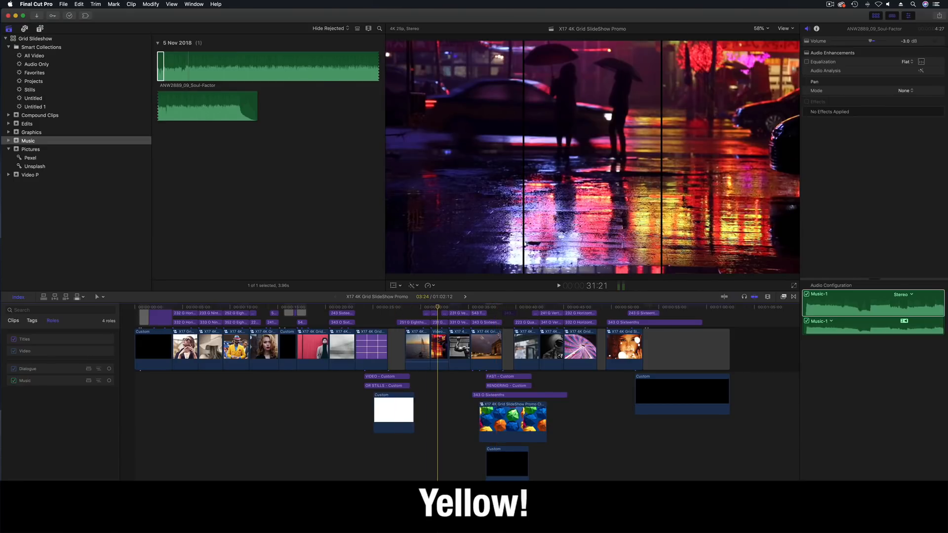
scroll(417, 340, "up", 5)
scroll(417, 341, "down", 5)
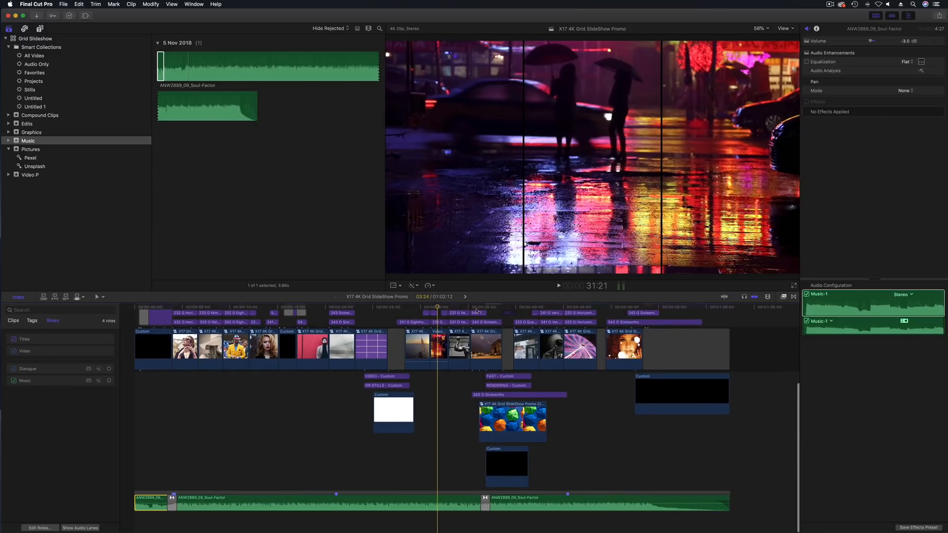
left_click(472, 307)
key("space")
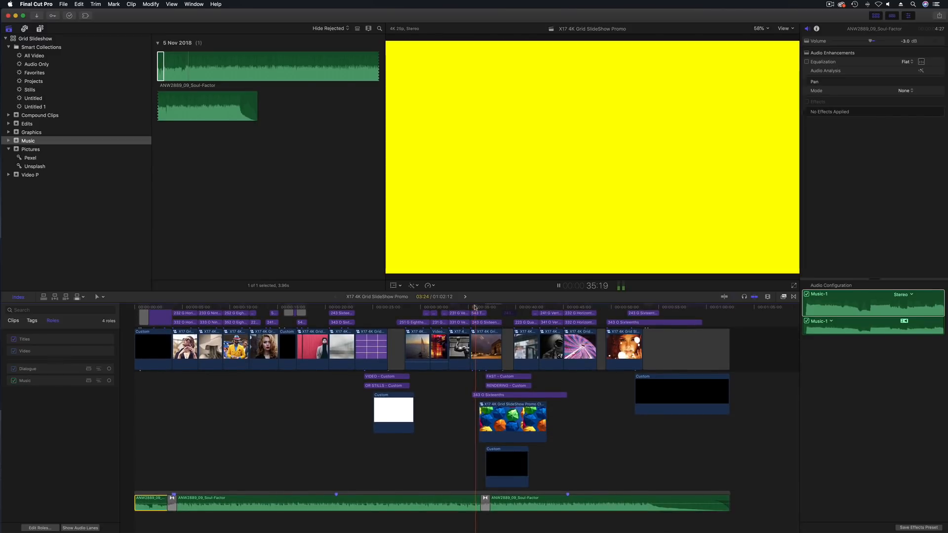
key("space")
left_click(406, 309)
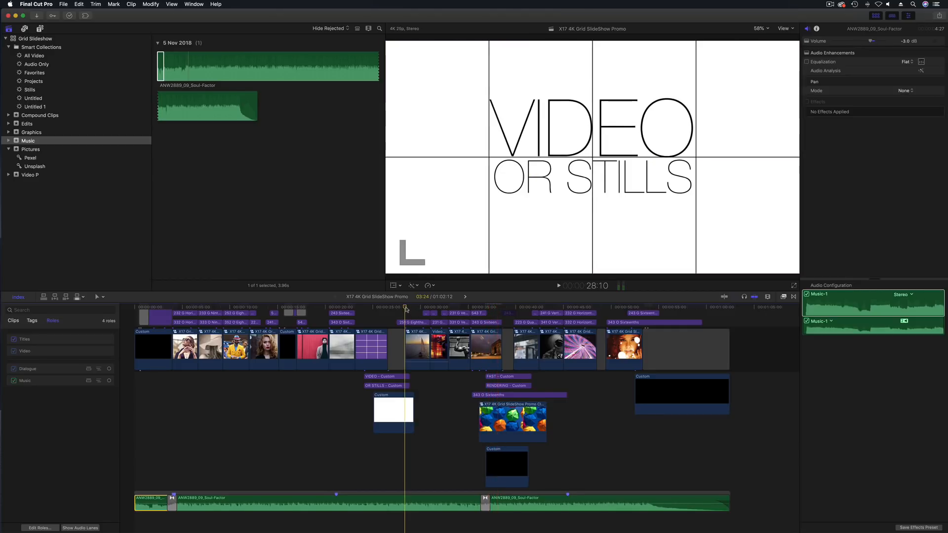
- Check the status of the background tasks, and close the list
scroll(406, 308, "up", 2)
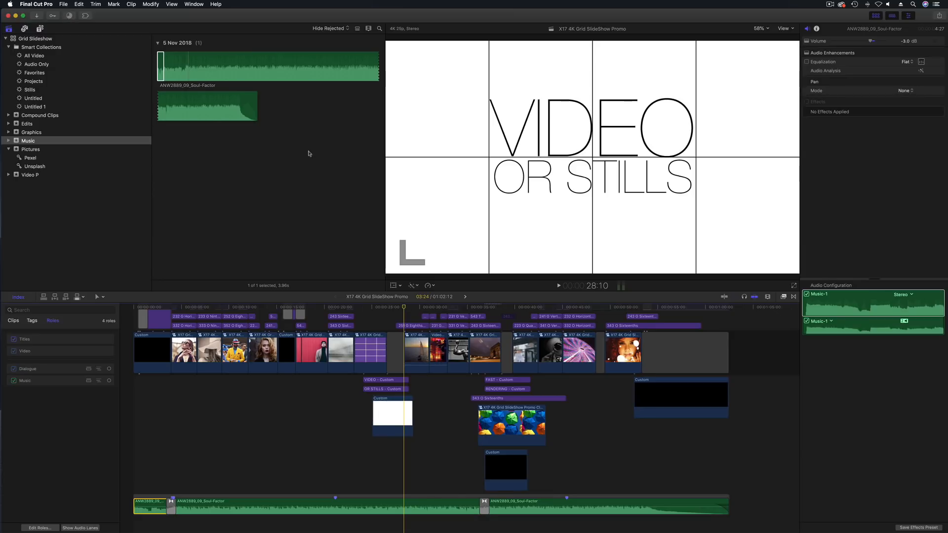
left_click(70, 16)
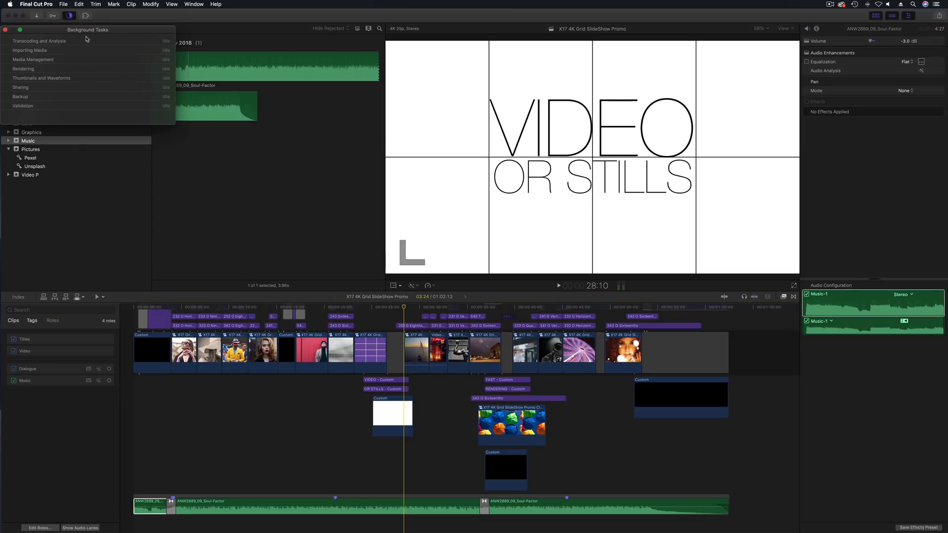
left_click_drag(58, 29, 59, 40)
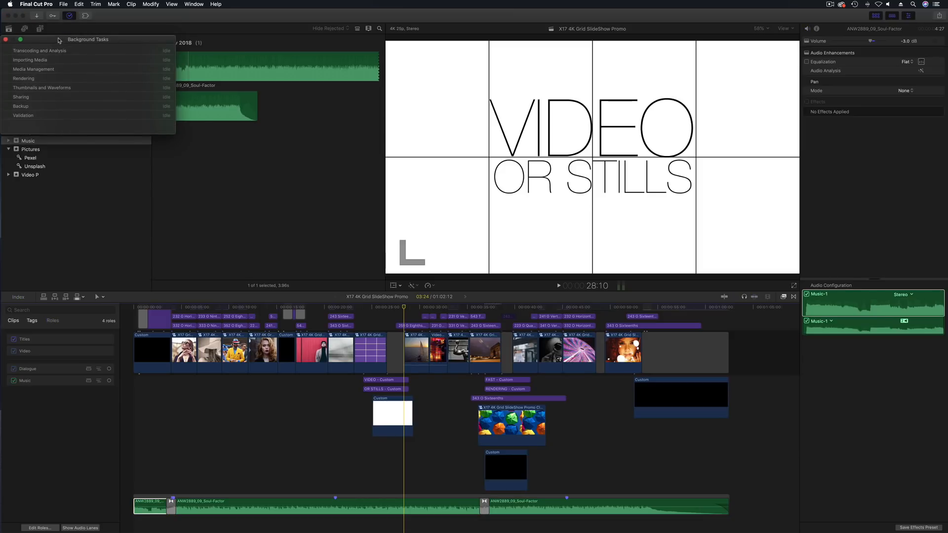
left_click(6, 40)
- Go back to the first photo, the woman in sunglasses at about five seconds, and inspect its clip up close in the timeline
left_click_drag(391, 307, 394, 309)
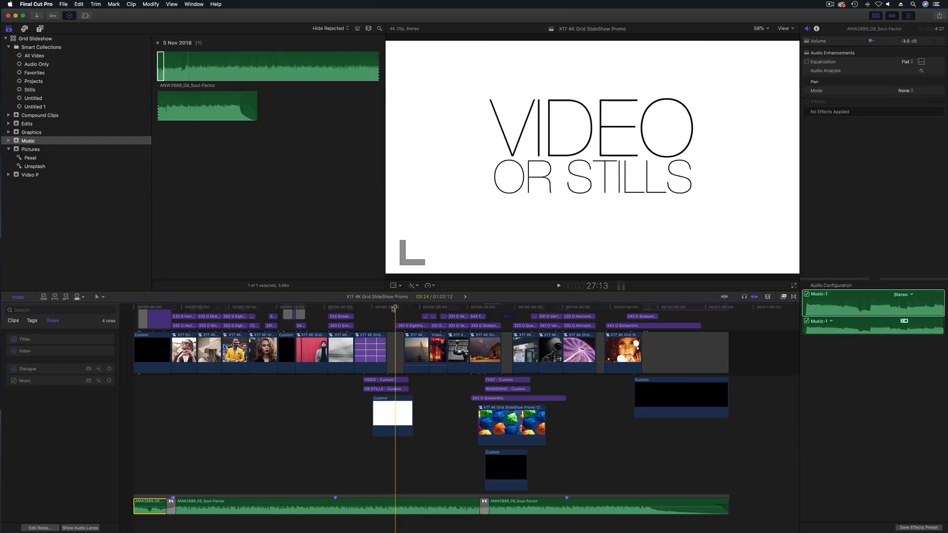
scroll(393, 309, "up", 3)
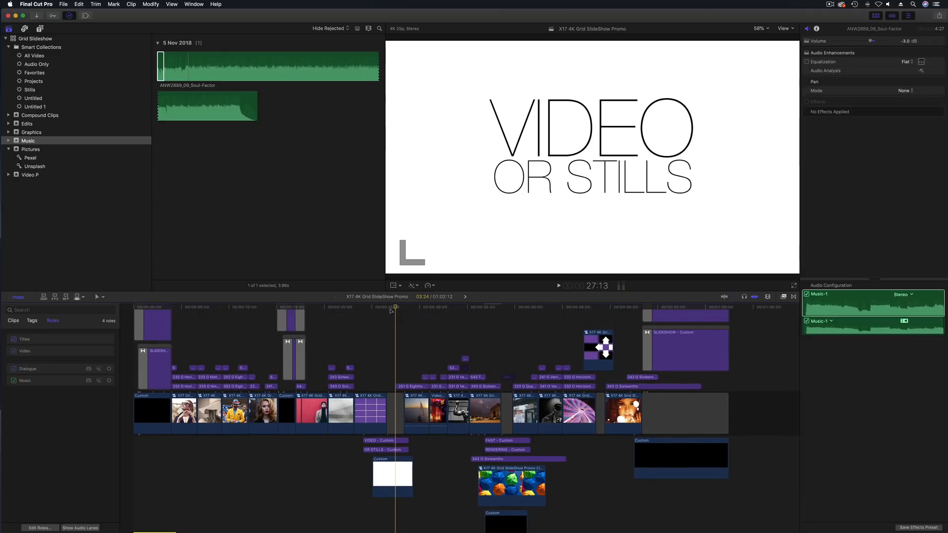
left_click(372, 308)
left_click_drag(373, 308, 250, 308)
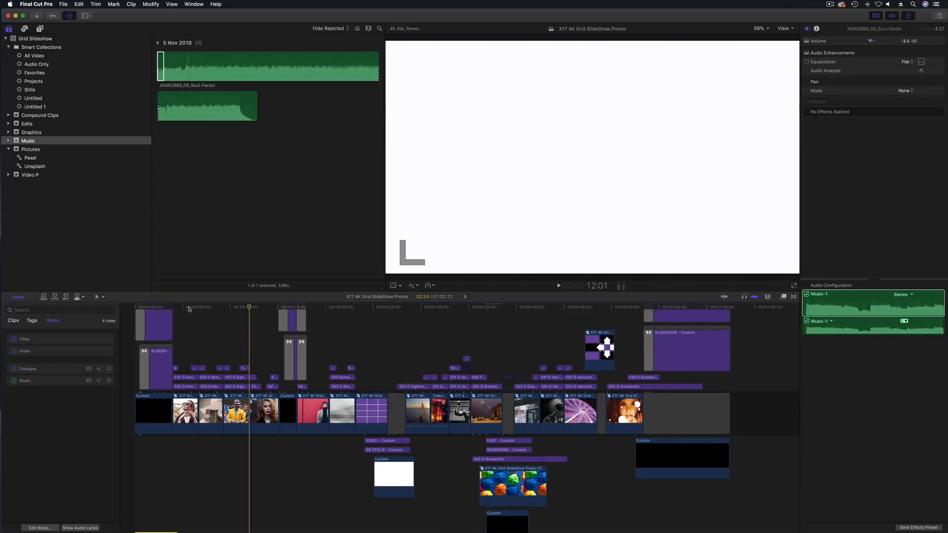
left_click_drag(190, 308, 185, 308)
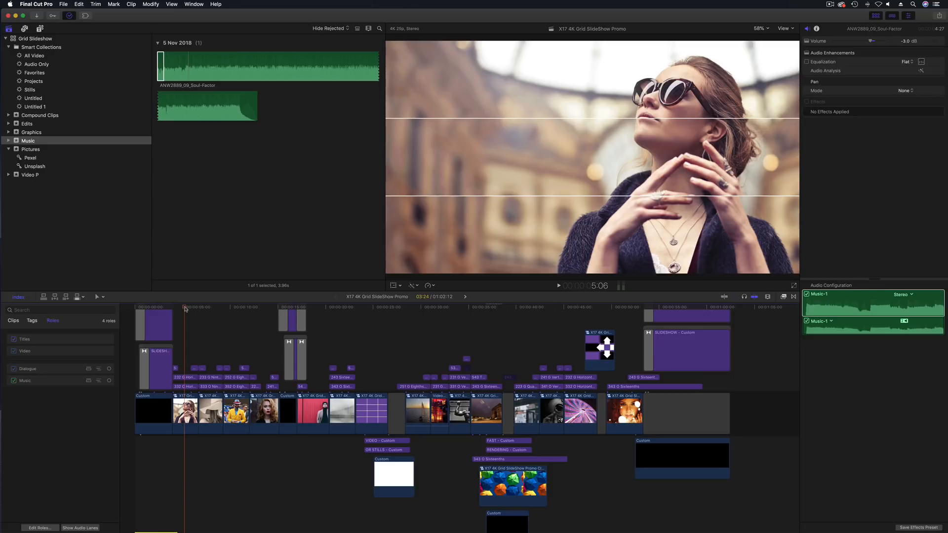
key("super+equal")
key("super+equal")
scroll(185, 309, "left", 5)
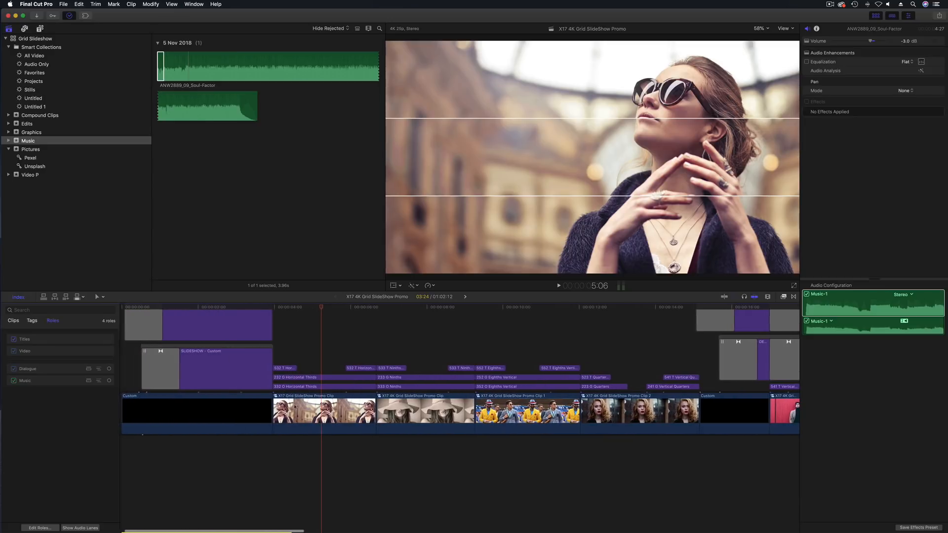
left_click(295, 407)
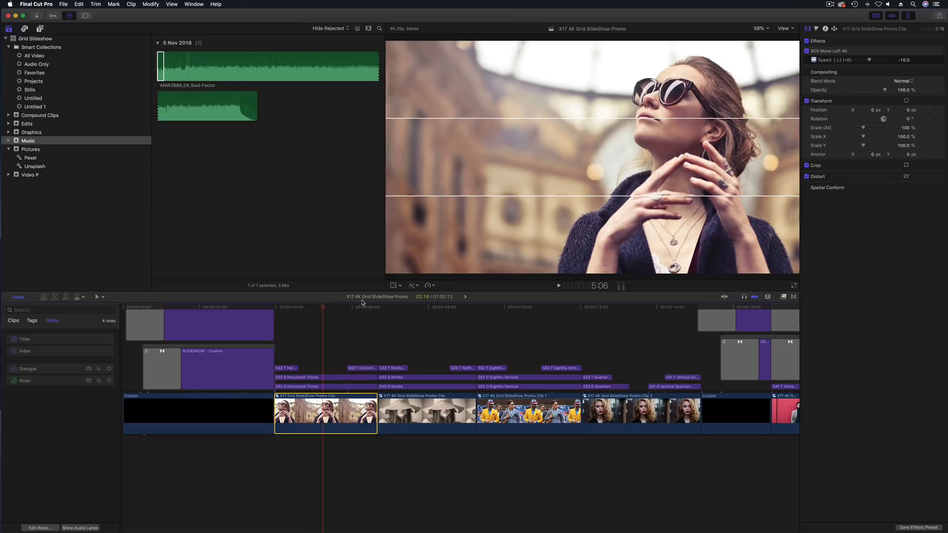
- Check the X17 4K Grid SlideShow Promo project's details in the library's project list, and return to the sunglasses shot
left_click(33, 82)
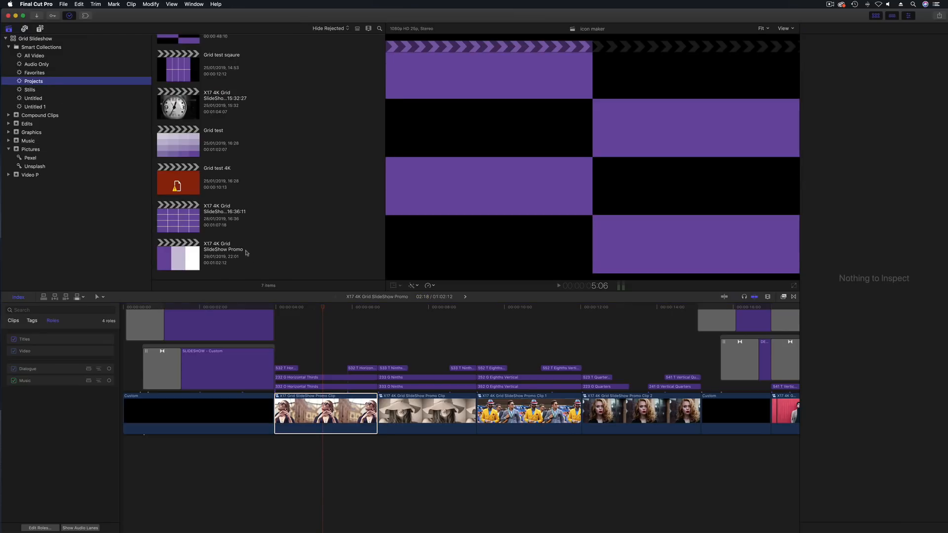
left_click(186, 253)
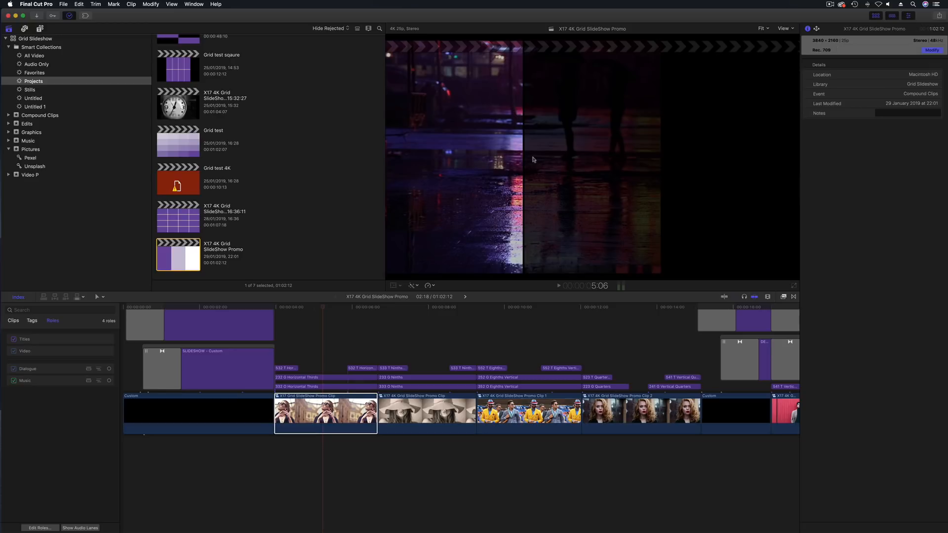
left_click(321, 307)
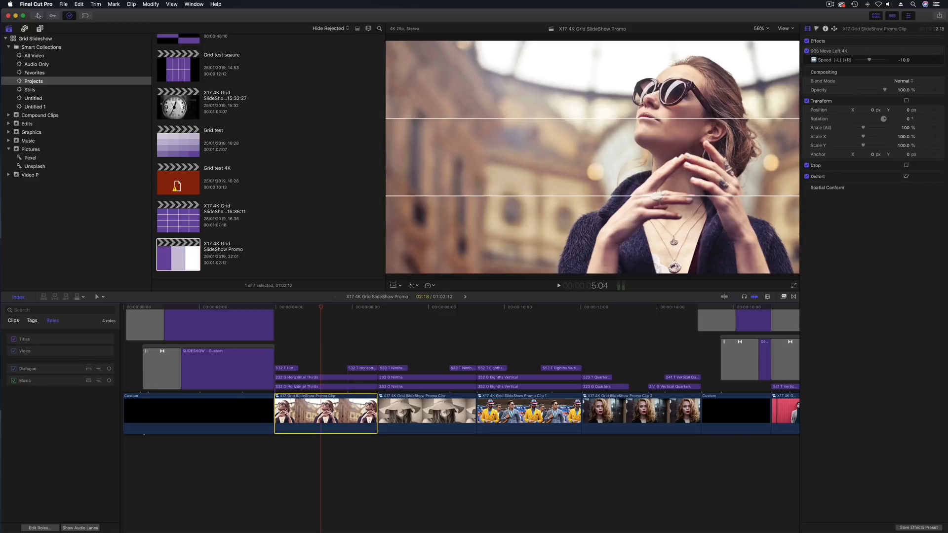
- Show the installed XEffects Grid Slideshow titles, view the sunglasses shot full screen, and inspect its clip's Move Left effect
left_click(40, 28)
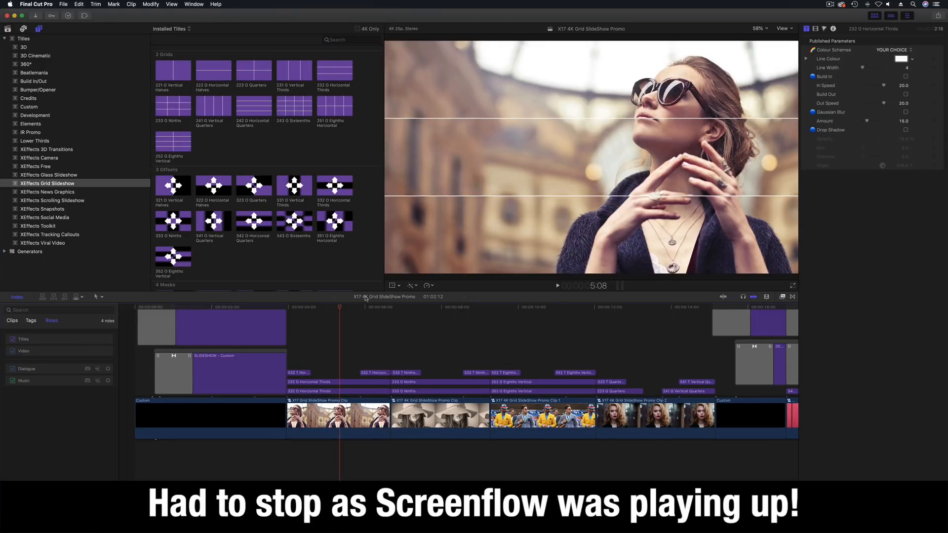
left_click(794, 287)
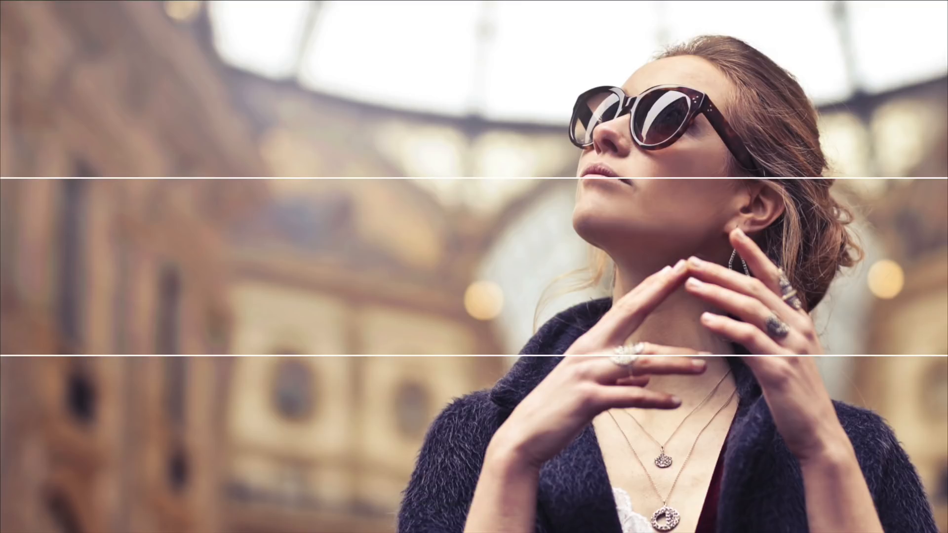
key("Escape")
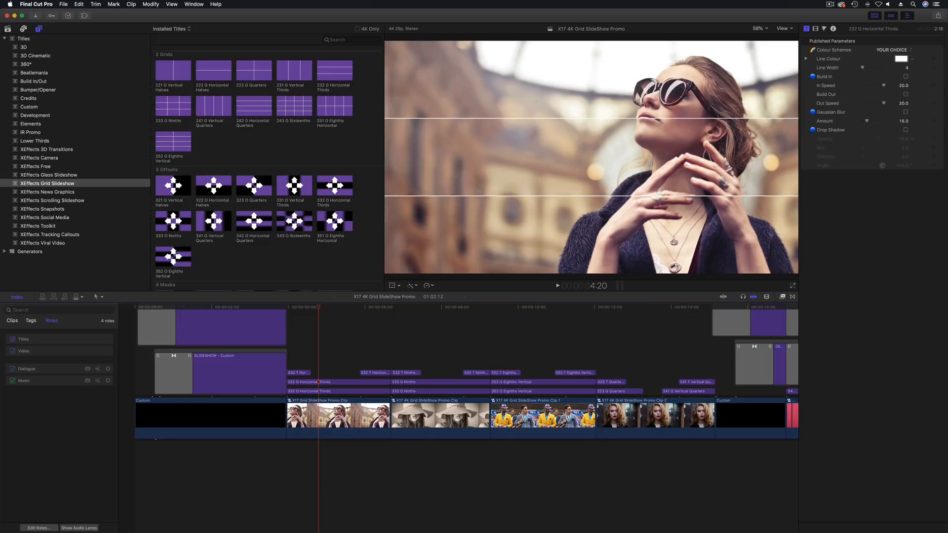
left_click(321, 306)
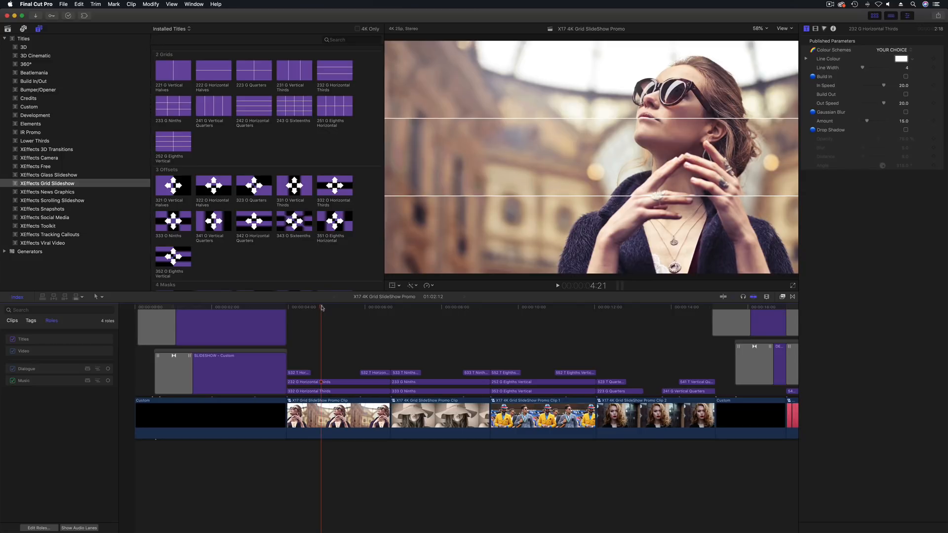
left_click(325, 411)
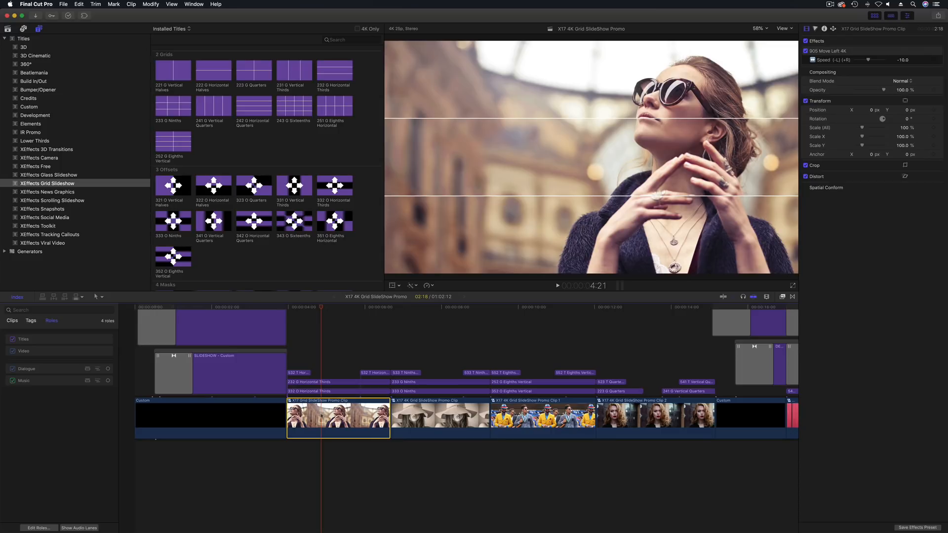
- Play the start of the sunglasses clip and inspect the 532 T Horizontal Thirds Out title that reveals it
left_click_drag(321, 309, 288, 313)
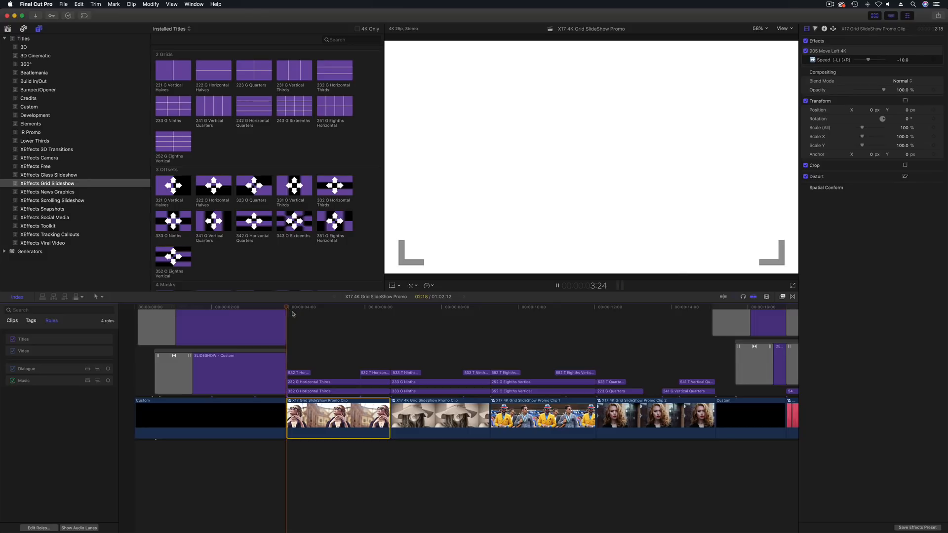
key("space")
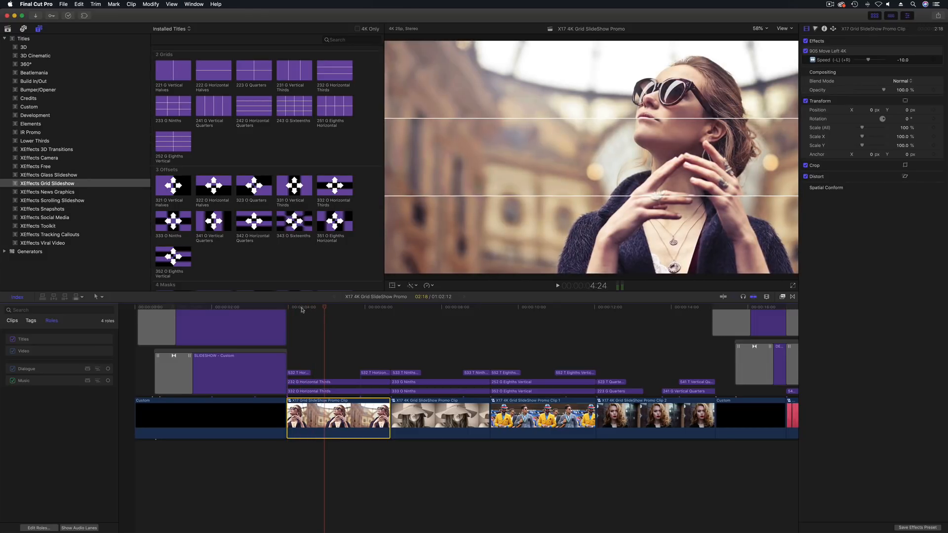
left_click(301, 311)
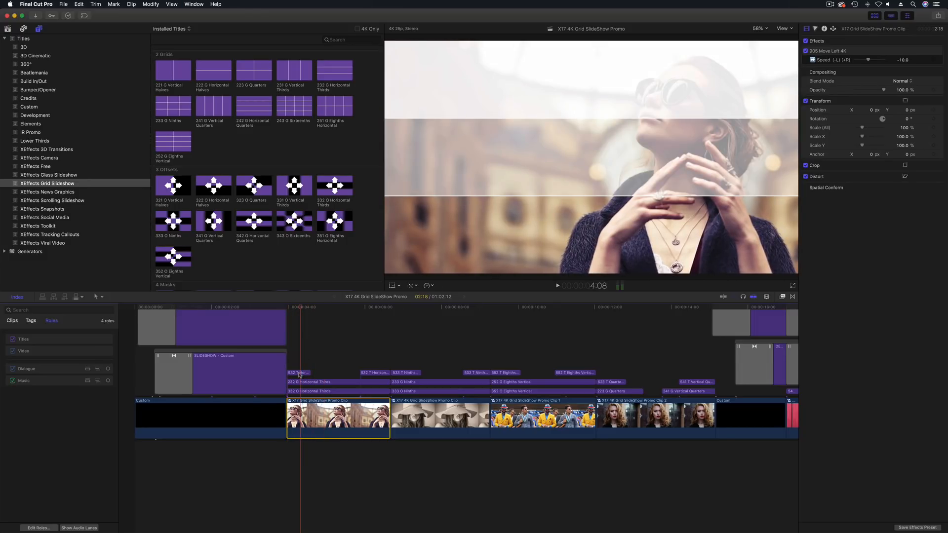
left_click(299, 374)
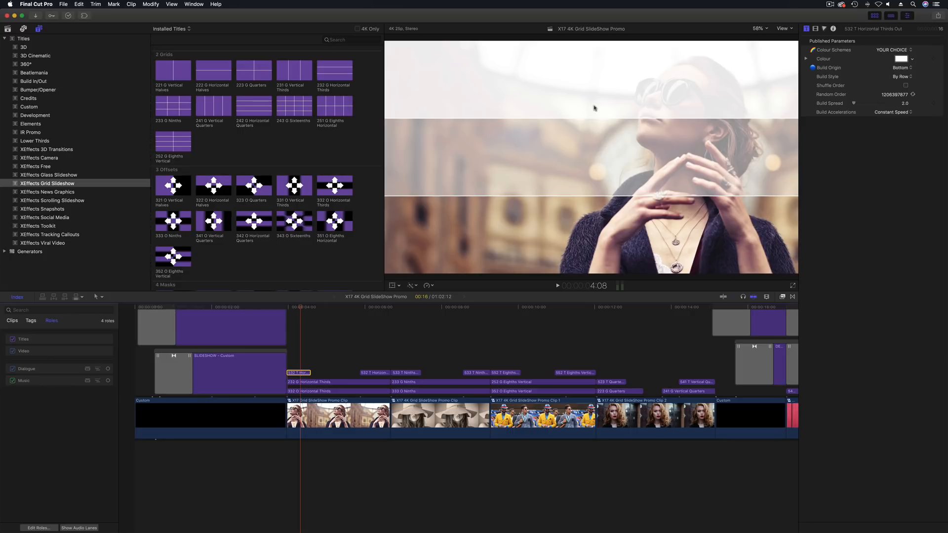
left_click(324, 307)
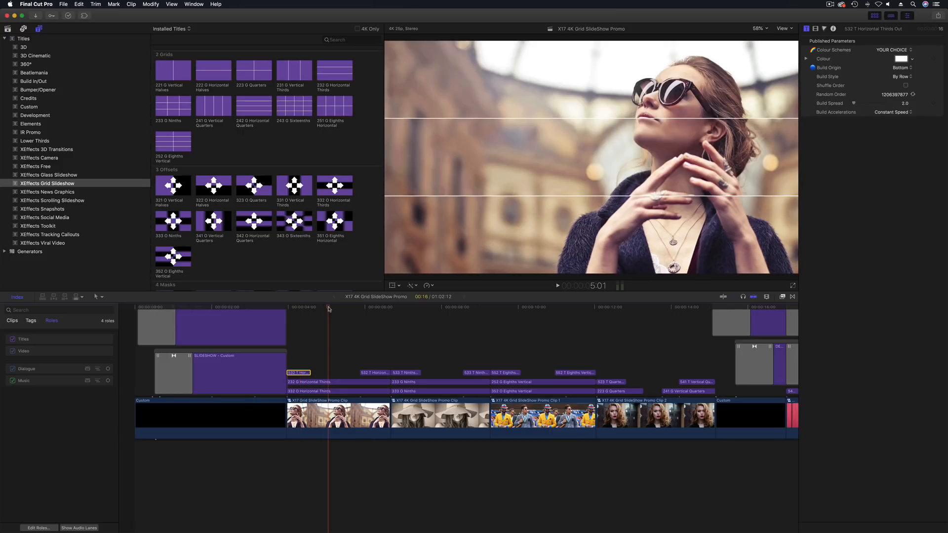
- Try shifting Panel 1 vertically in the 332 O Horizontal Thirds title over the sunglasses clip, and undo the shift
left_click(310, 392)
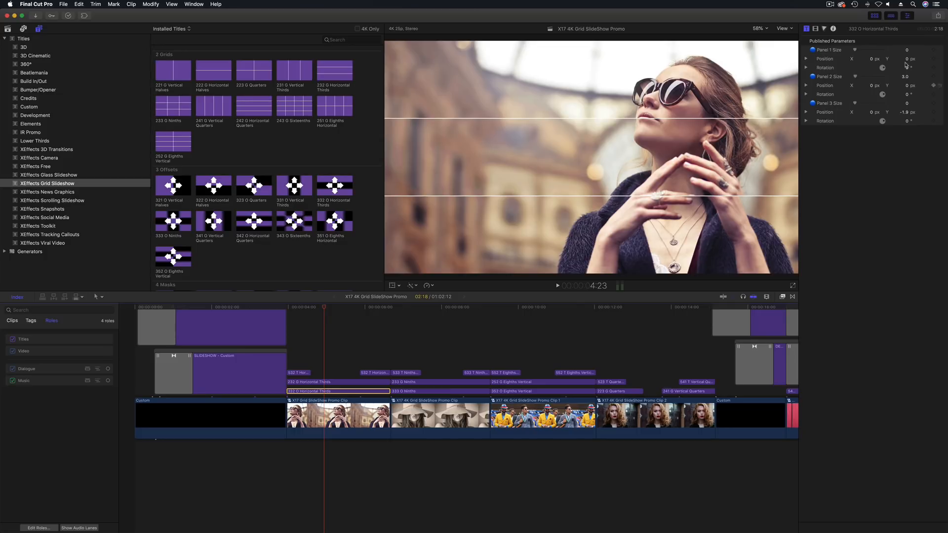
left_click_drag(907, 59, 904, 55)
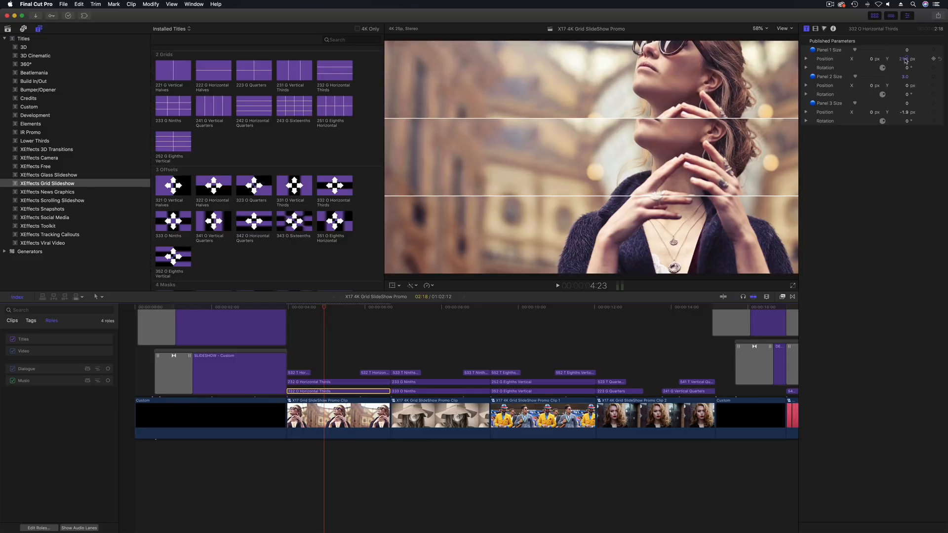
key("super+z")
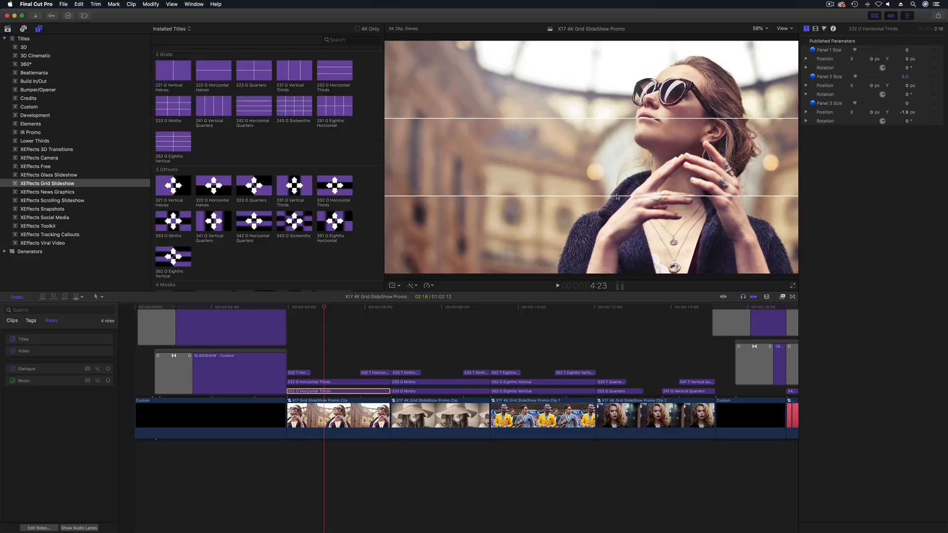
- Try a drop shadow with a larger distance on the sunglasses clip's 232 G Horizontal Thirds grid lines, and undo it
left_click(319, 383)
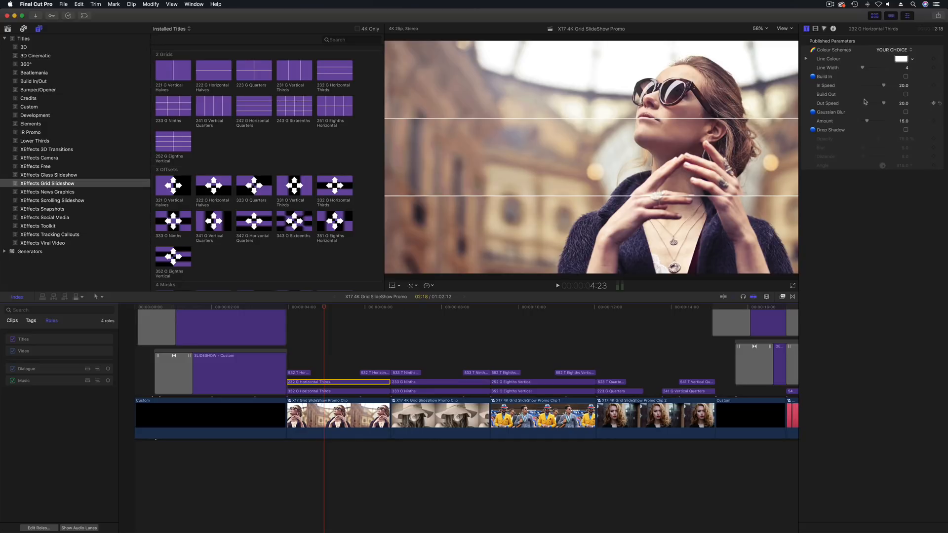
left_click(906, 130)
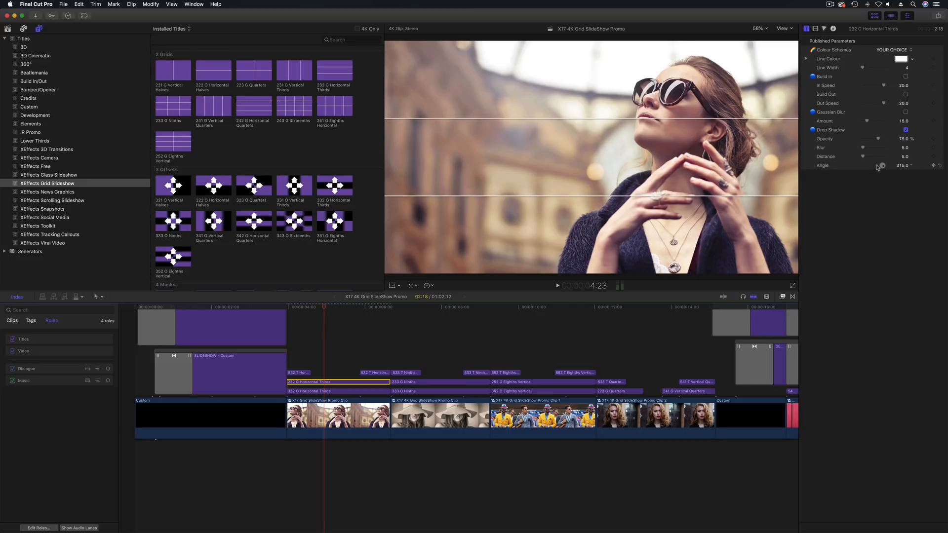
left_click_drag(903, 156, 904, 157)
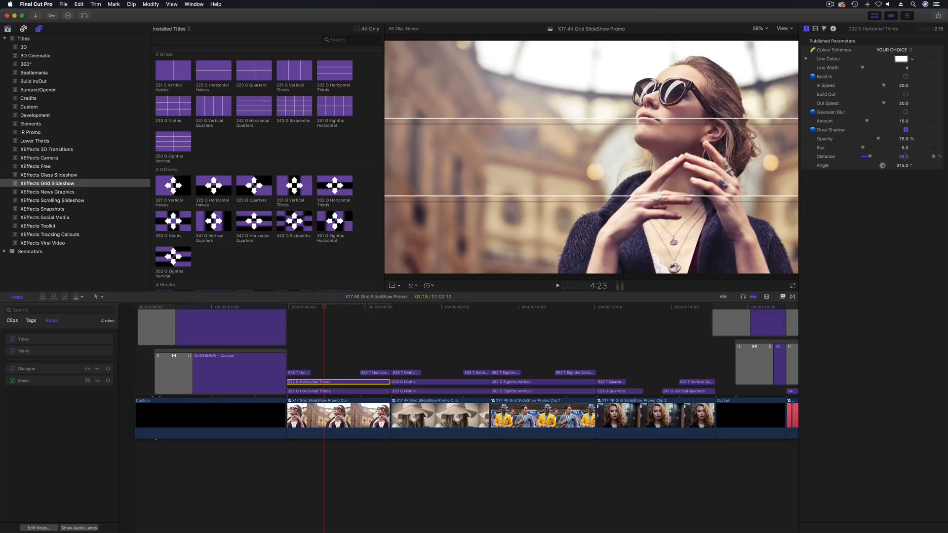
key("super+a")
left_click(327, 307)
key("super+z")
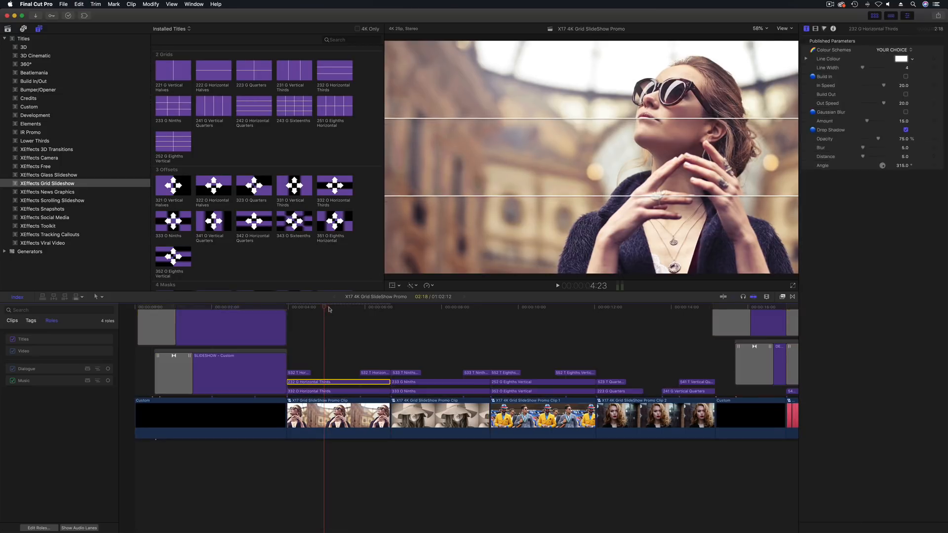
- Review the sunglasses clip's outgoing panel transition, and move on to the wide-brimmed hat photo at about 7:19
key("l")
mouse_move(363, 314)
left_mouse_down()
mouse_move(287, 316)
mouse_move(382, 316)
left_mouse_up()
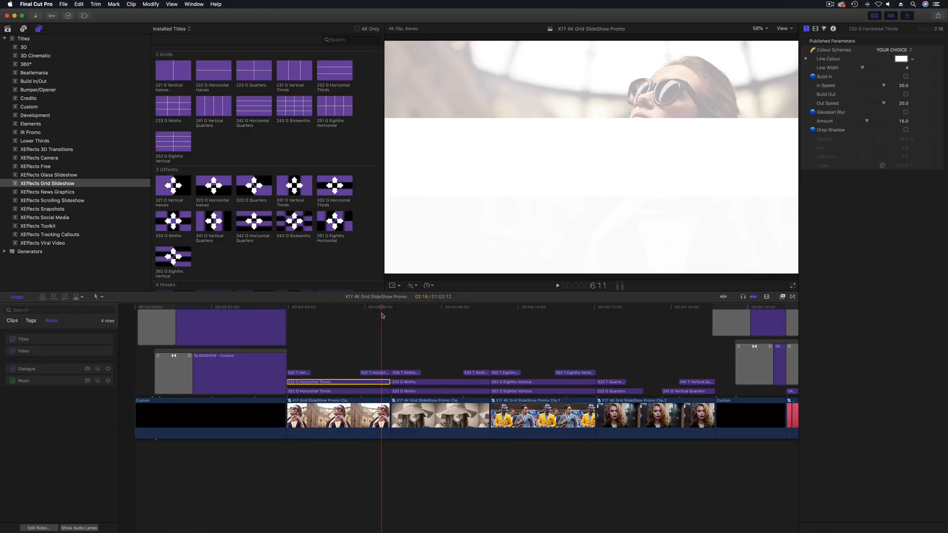
key("l")
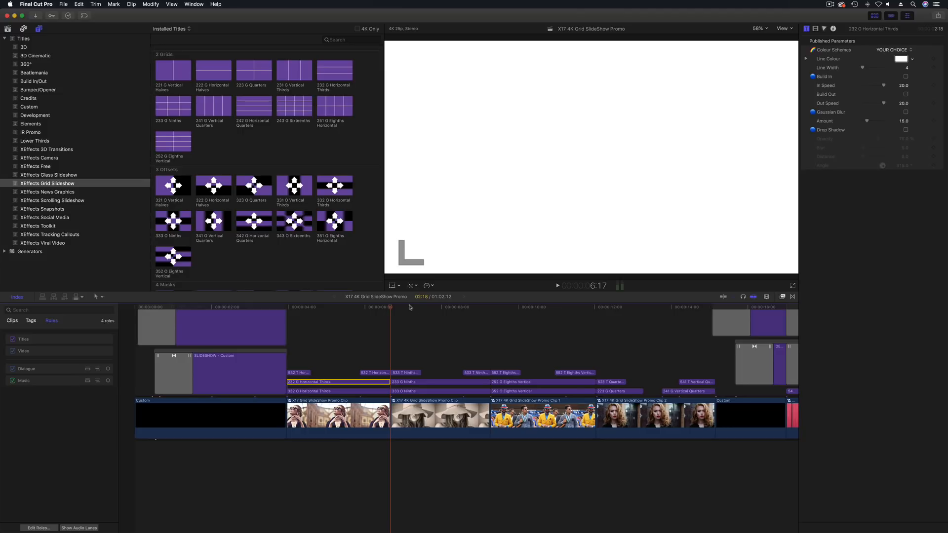
left_click(398, 308)
left_click_drag(399, 310, 433, 312)
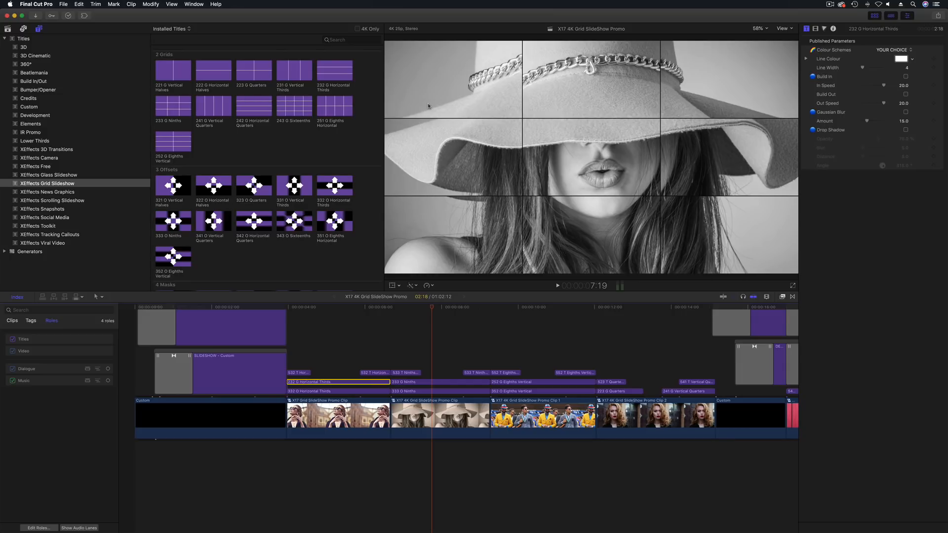
- Try enlarging Panel 5 to 240 and rotating it in the hat photo's 333 O Ninths title, and undo both changes
left_click(433, 392)
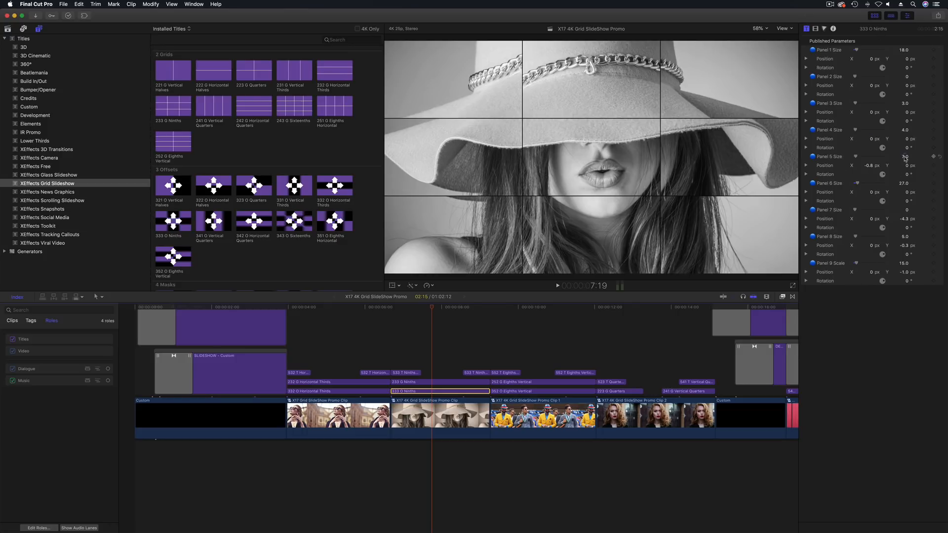
mouse_move(906, 158)
left_mouse_down()
mouse_move(926, 155)
mouse_move(905, 145)
left_mouse_up()
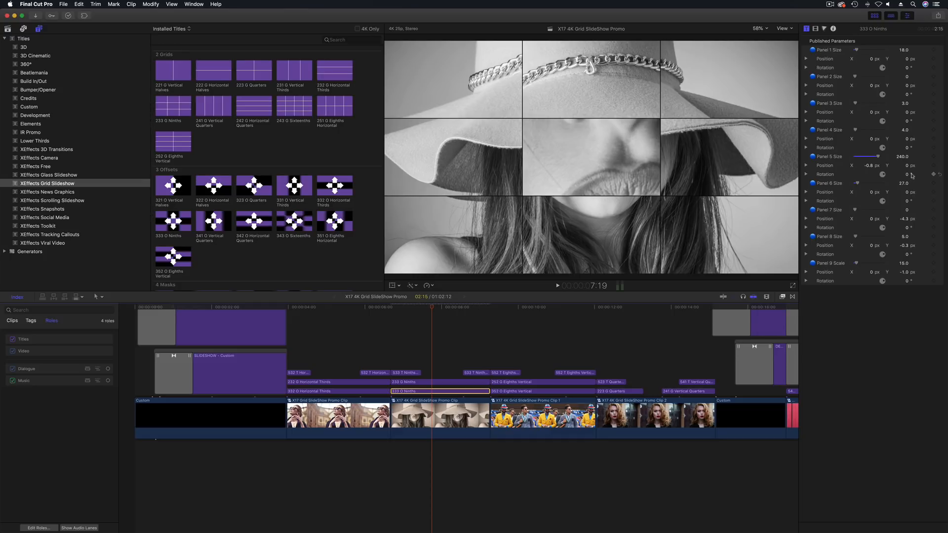
mouse_move(908, 175)
left_mouse_down()
mouse_move(908, 193)
mouse_move(908, 175)
left_mouse_up()
key("super+z")
key("super+z")
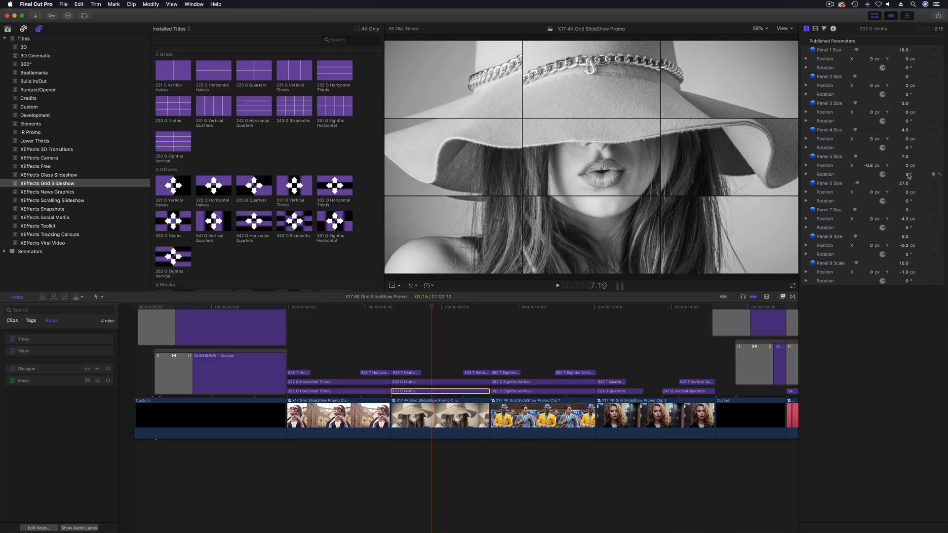
- Review the white panel transitions at the start of the hat photo near 6:17 and on the blonde portrait near 12:16
left_click_drag(429, 308, 408, 309)
key("shift+Left")
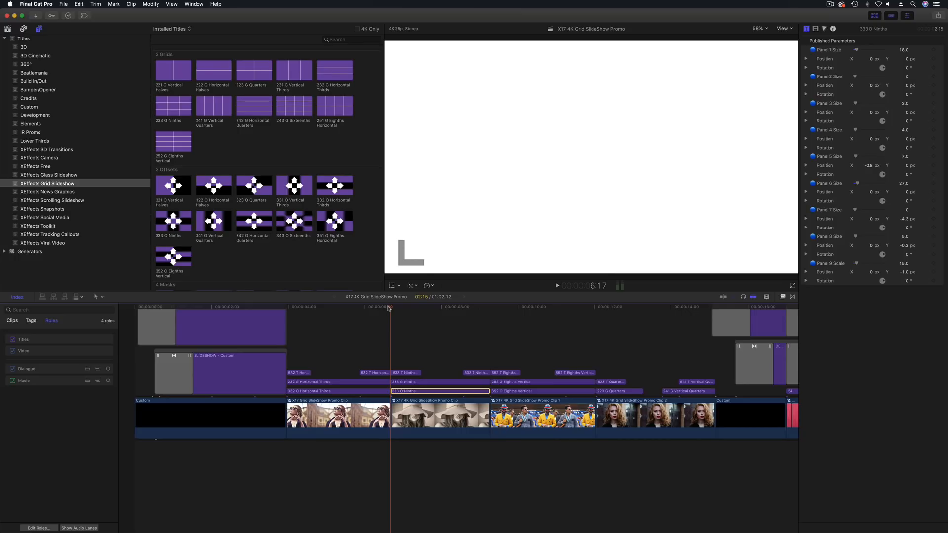
left_click_drag(389, 308, 621, 320)
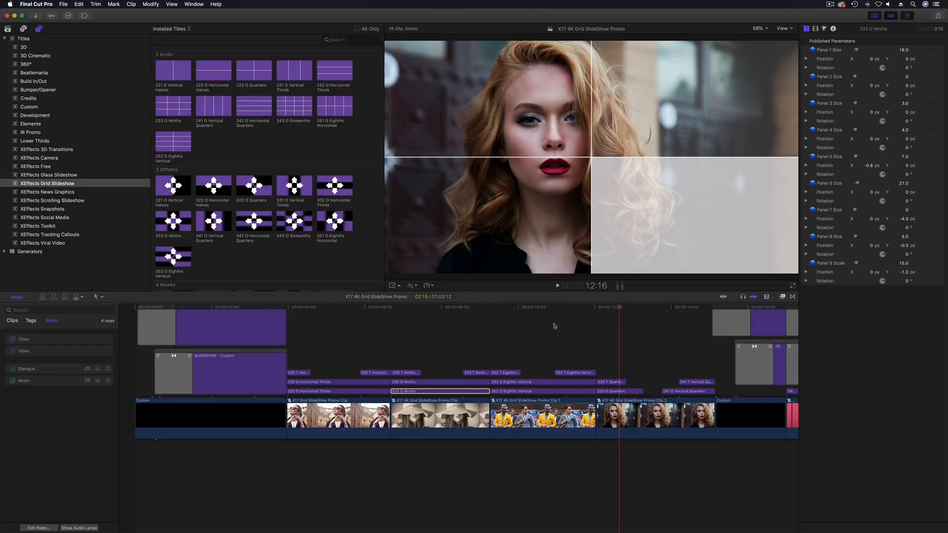
- Browse the rest of the slideshow timeline up to the closing red-haired portrait, and review its outgoing panel transition around 52:19
scroll(556, 326, "right", 10)
scroll(537, 327, "right", 9)
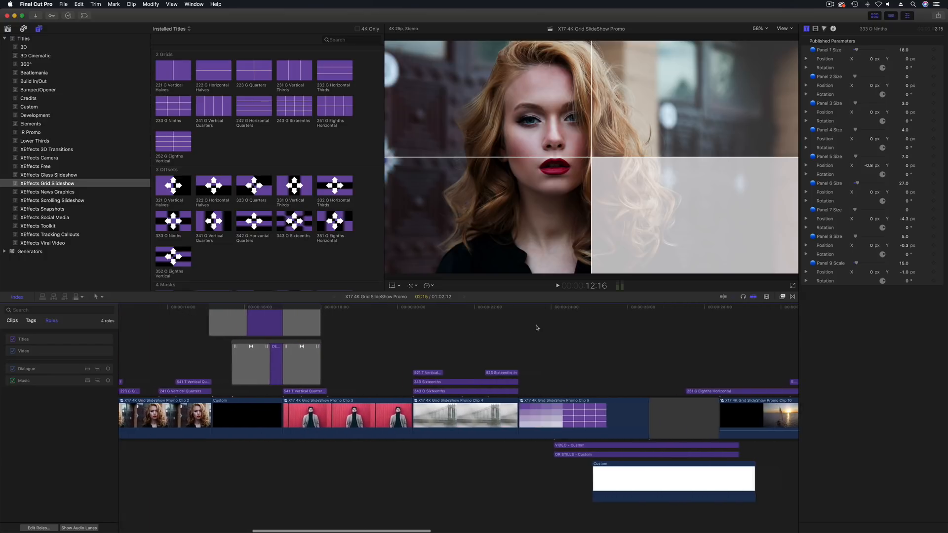
scroll(484, 321, "right", 10)
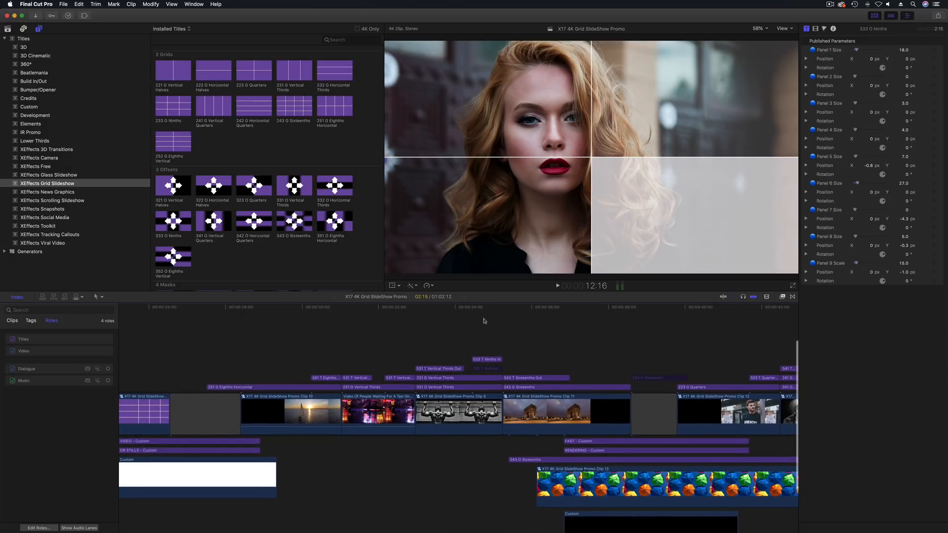
scroll(395, 321, "right", 9)
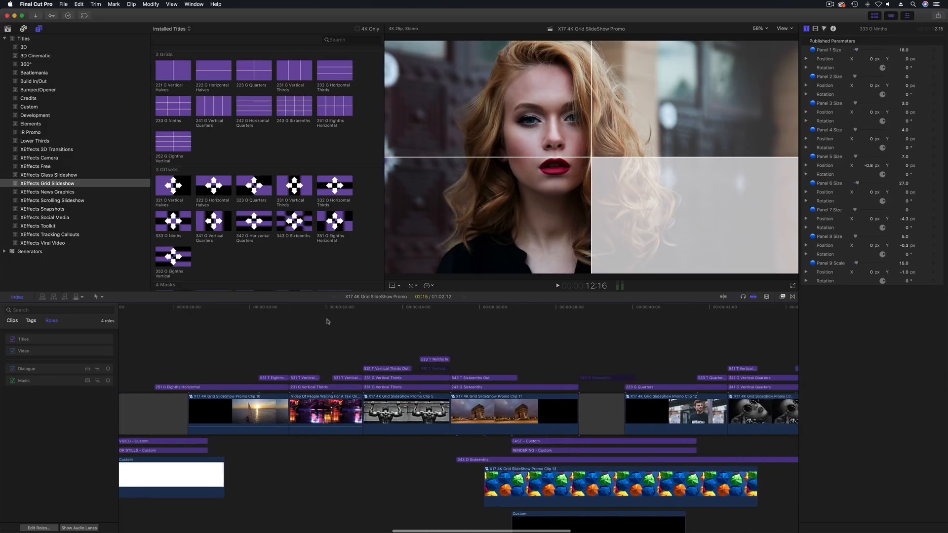
scroll(588, 324, "right", 8)
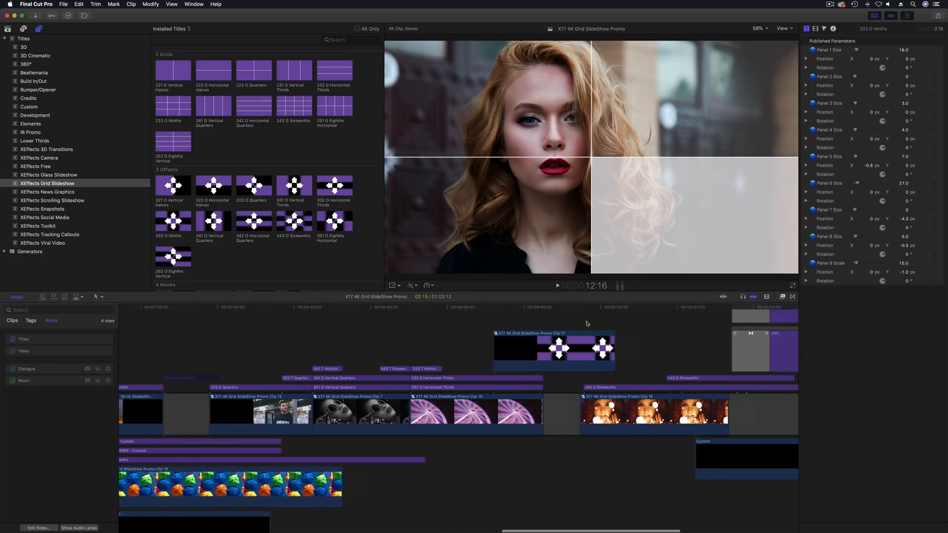
left_click_drag(568, 309, 621, 311)
left_click_drag(610, 310, 609, 310)
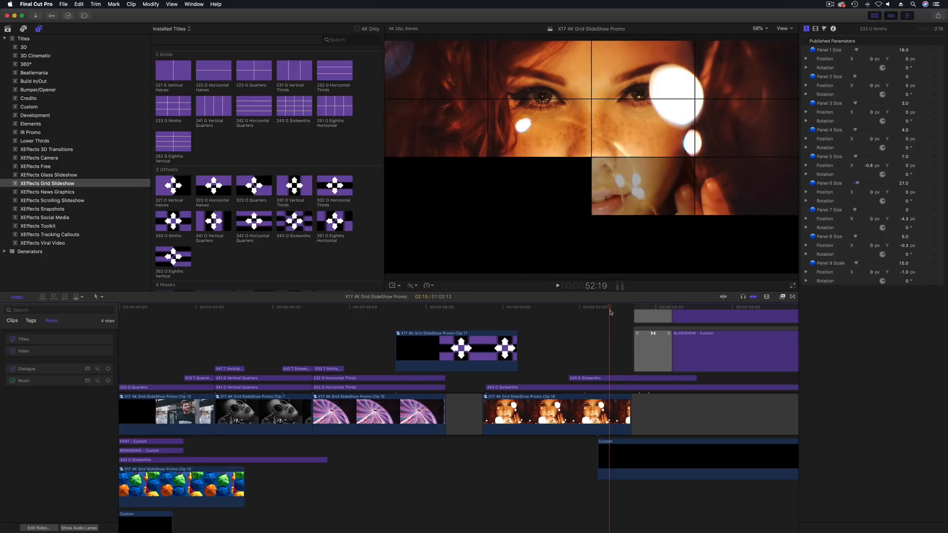
- Check the colour of the black Custom background beneath the closing portrait, leaving its Brightness at 0%
left_click(629, 473)
left_click(899, 50)
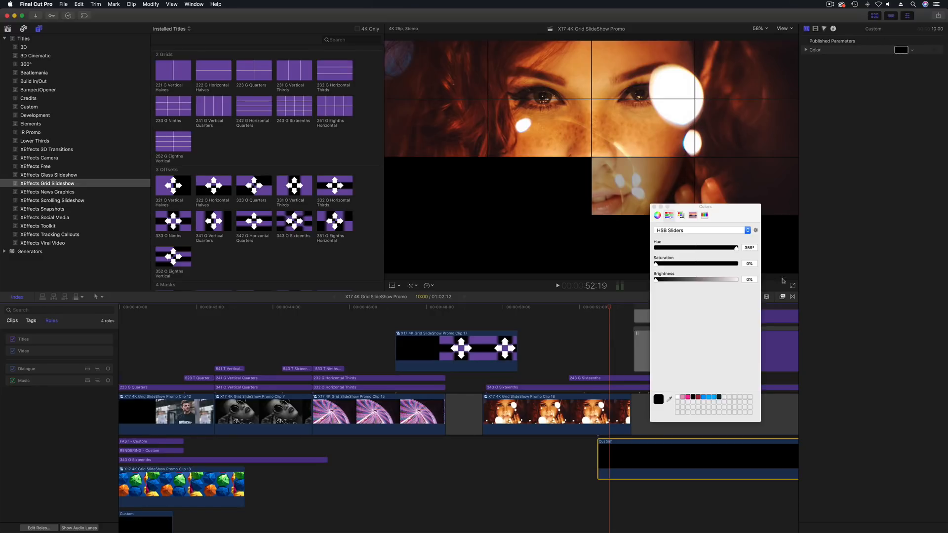
left_click_drag(679, 282, 618, 282)
left_click(654, 208)
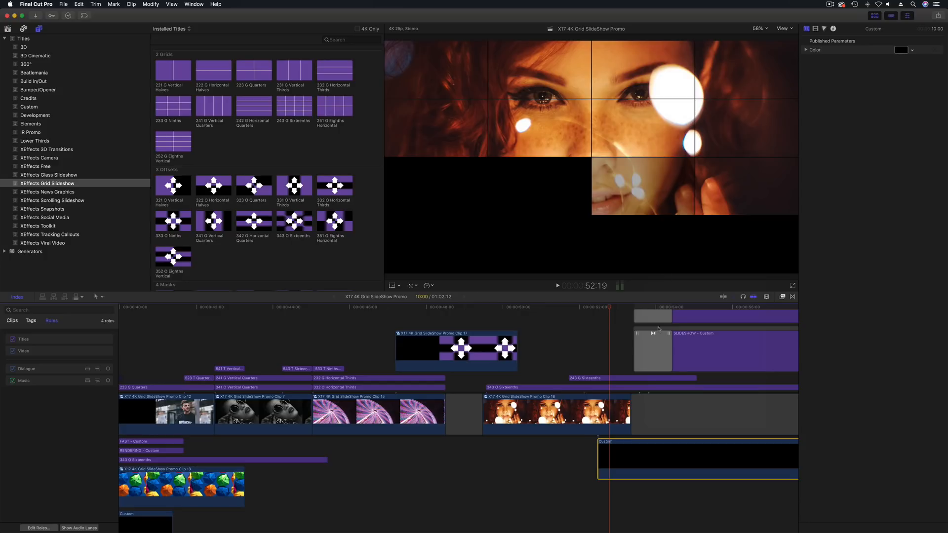
- Enlarge the timeline area and move the closing GRID title with its dissolve below the main storyline, starting before the portrait ends
scroll(604, 332, "up", 2)
scroll(605, 333, "up", 2)
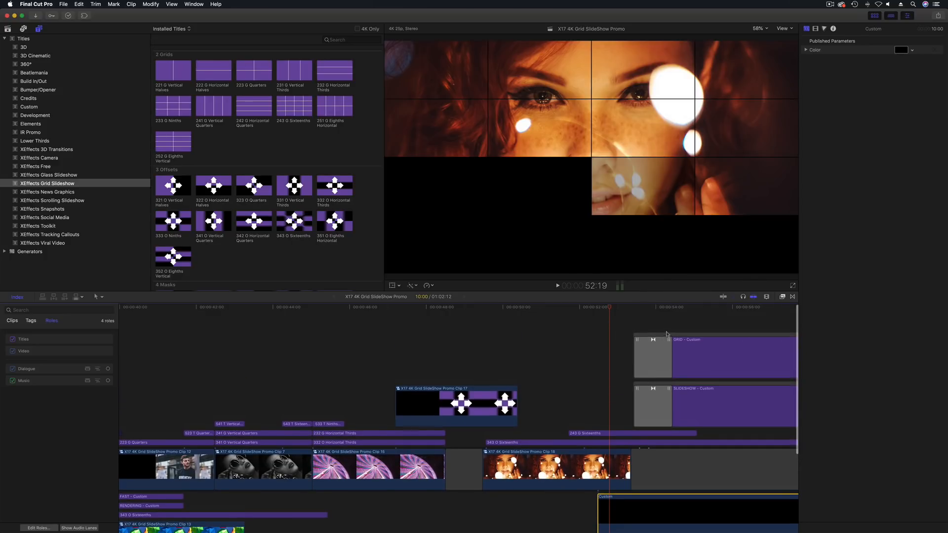
left_click(702, 308)
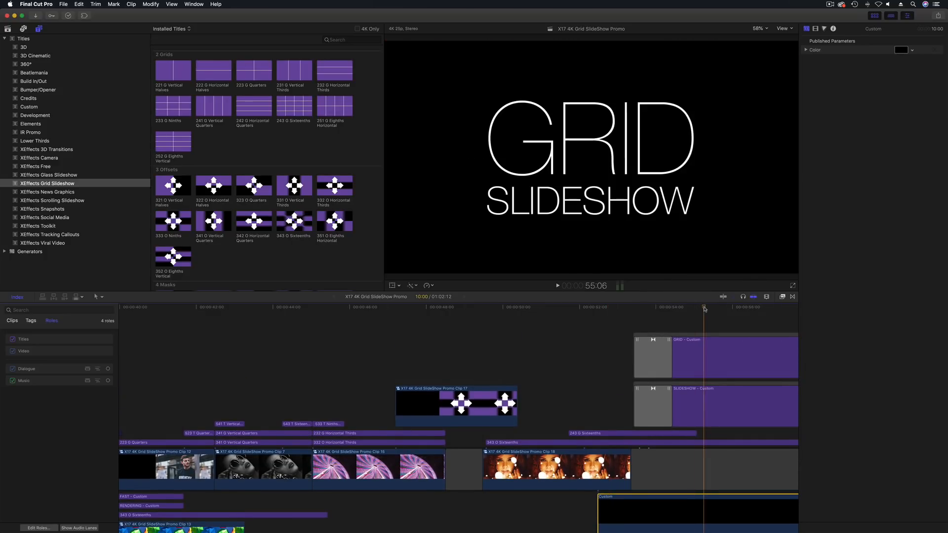
left_click_drag(591, 291, 590, 233)
left_click_drag(700, 351, 663, 438)
left_click_drag(595, 249, 620, 253)
- Move the SLIDESHOW title directly beneath the GRID title, aligned to its start, and delete the leftover Cross Dissolve above the storyline
left_click_drag(668, 314, 642, 434)
left_click_drag(619, 250, 643, 250)
left_click(654, 334)
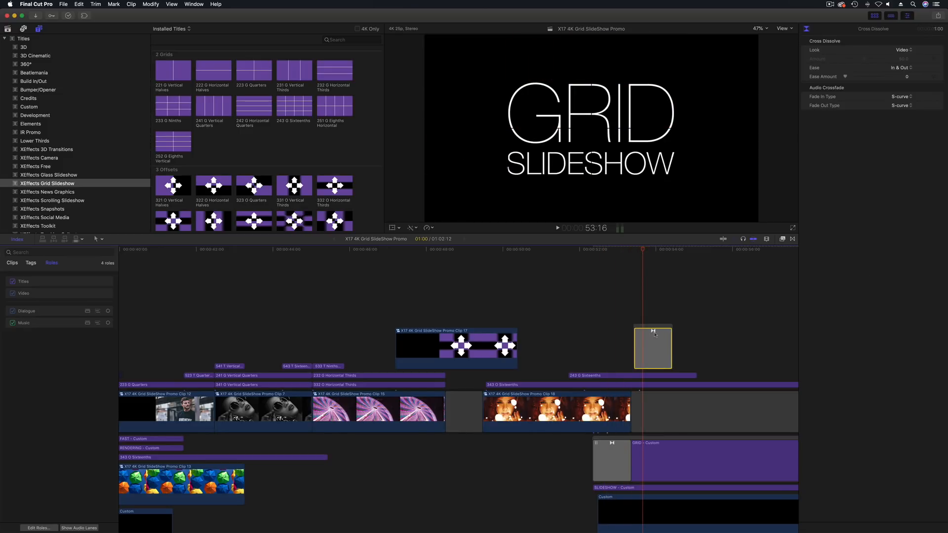
key("Delete")
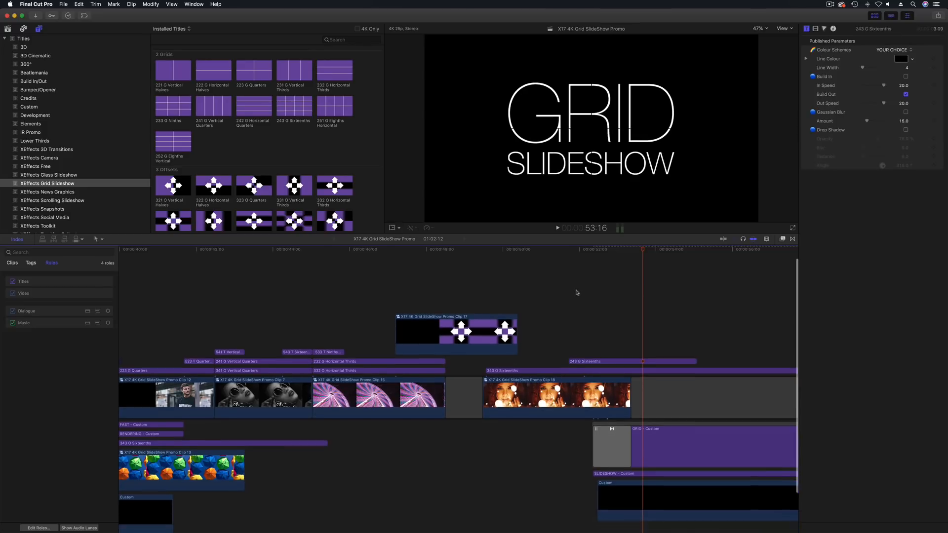
- Play the portrait's outgoing transition from about 51:15 and examine how the GRID SLIDESHOW titles are revealed behind it
scroll(548, 269, "down", 2)
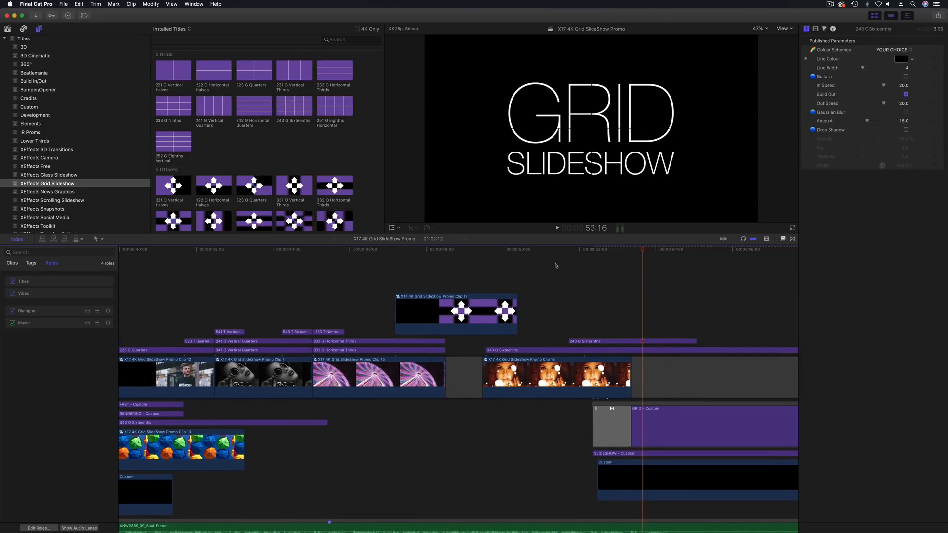
left_click(564, 249)
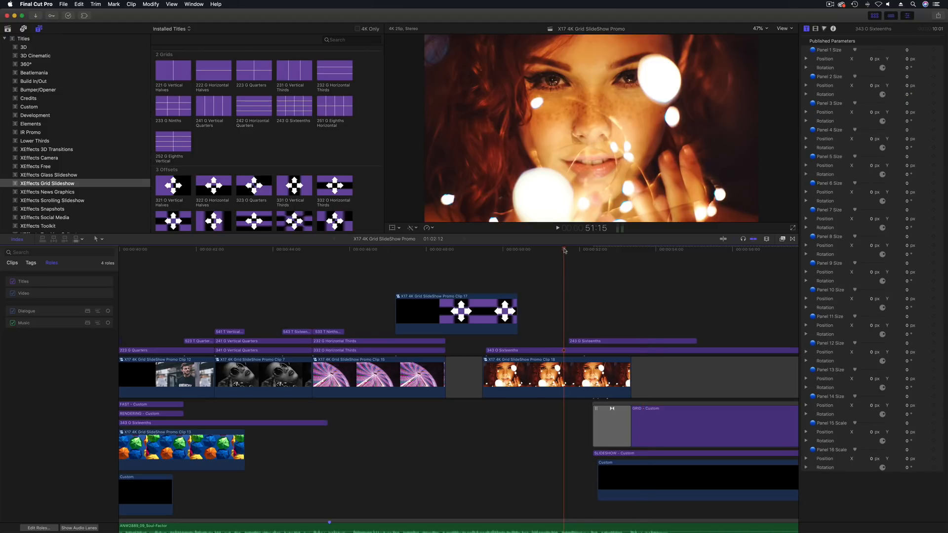
key("space")
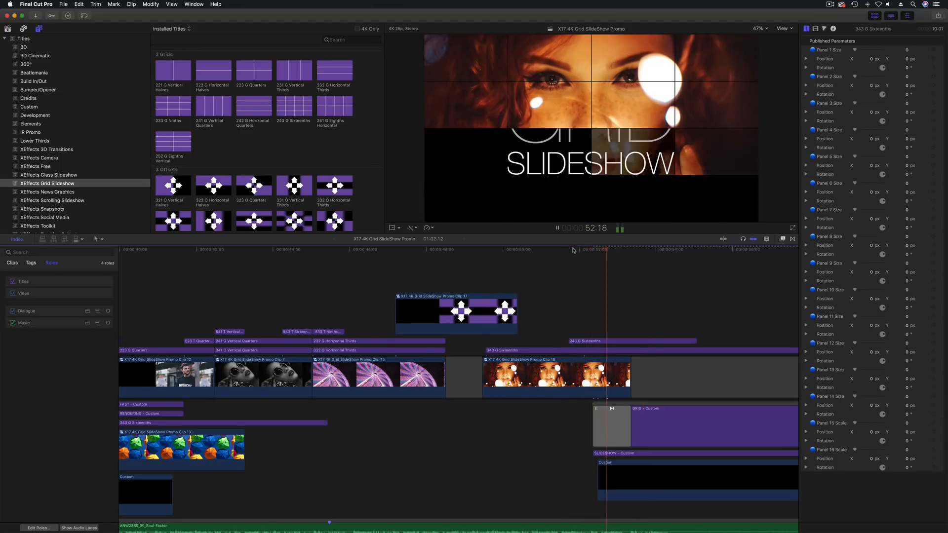
key("space")
left_click(625, 249)
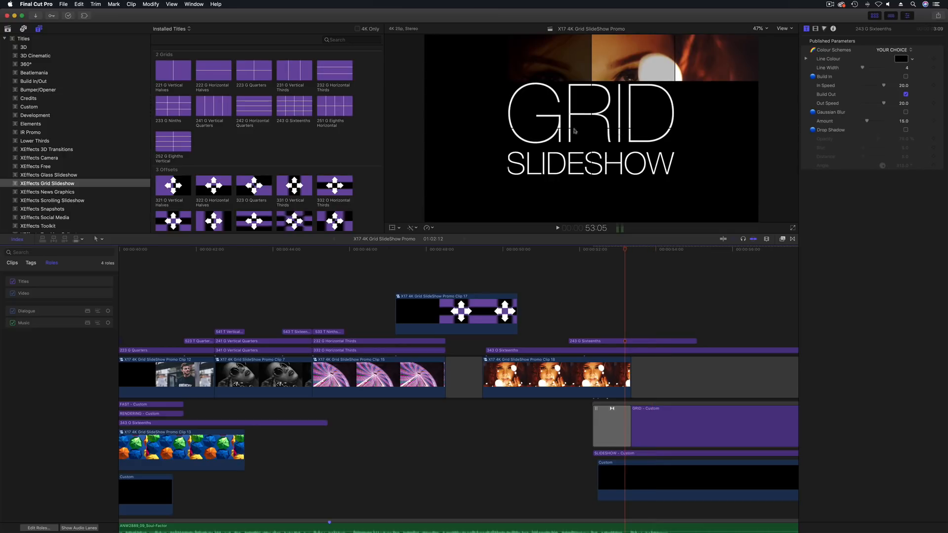
- Shorten the 243 G Sixteenths grid lines title to end with the closing portrait, making it 1:16 long
left_click_drag(696, 341, 631, 346)
left_click_drag(591, 250, 626, 254)
left_click(613, 341)
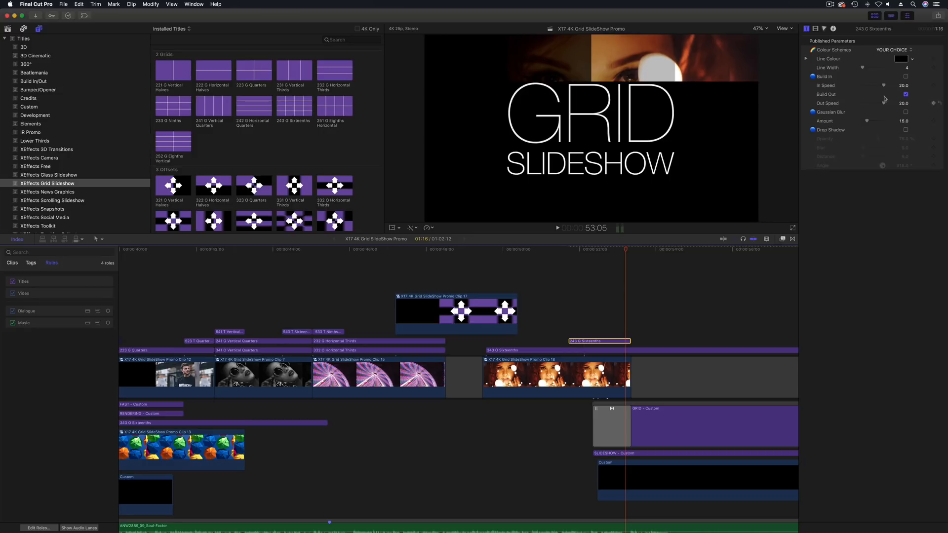
- Enable Build In on the closing portrait's 243 G Sixteenths grid lines and play the transition to check the animation
left_click(561, 250)
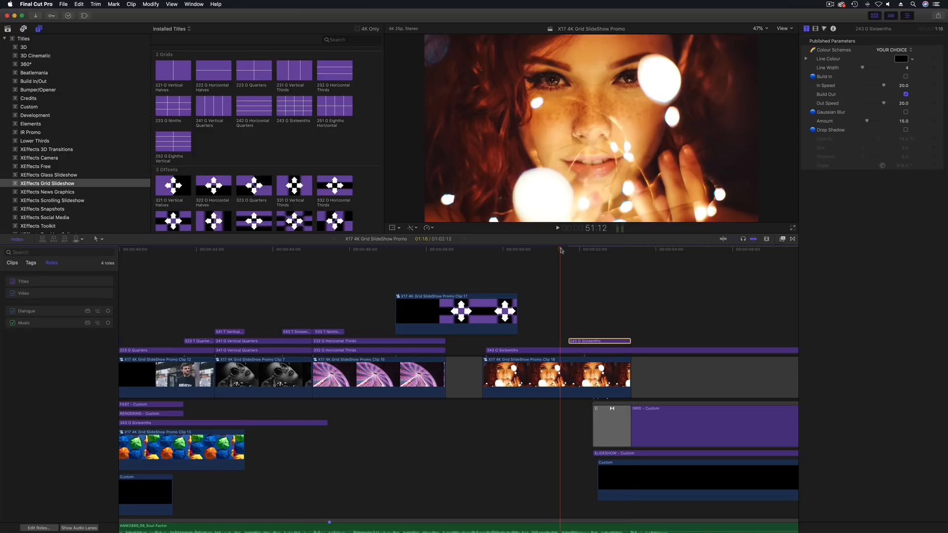
key("space")
left_click(905, 76)
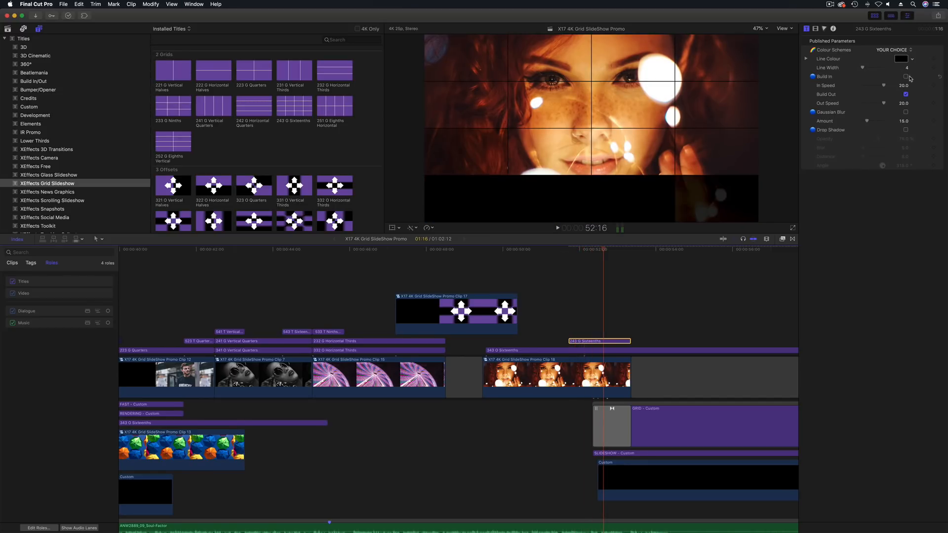
left_click(561, 250)
key("space")
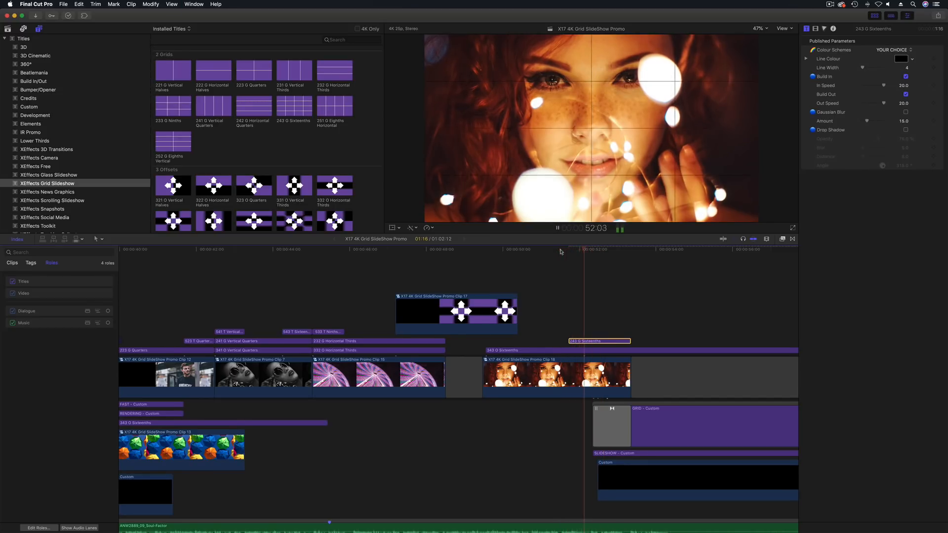
key("space")
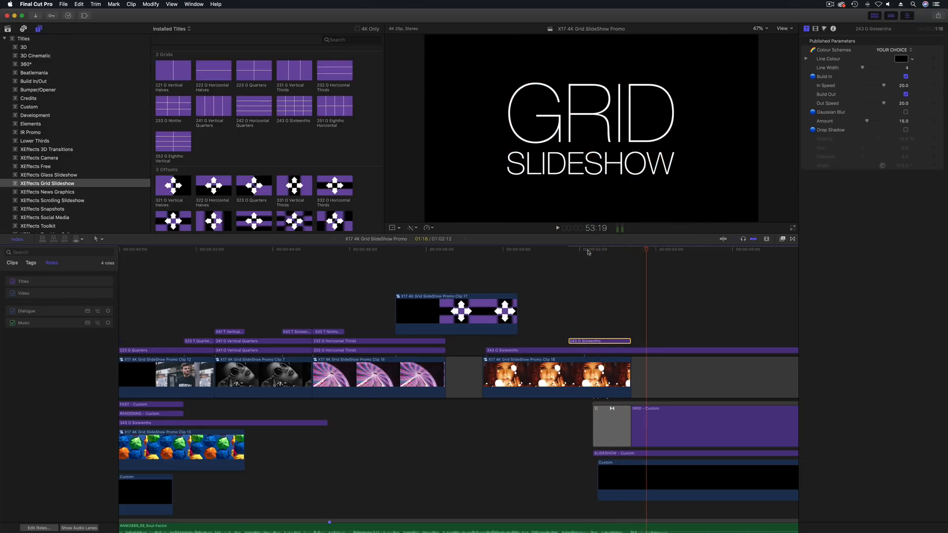
- Scrub through the closing title reveal around 52:22 to examine the panels disappearing over GRID SLIDESHOW
scroll(607, 251, "down", 4)
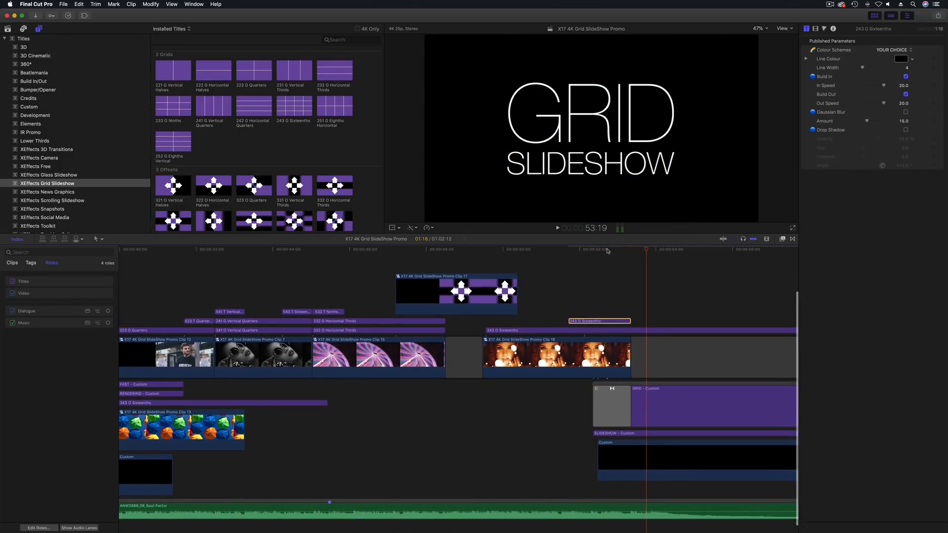
left_click(603, 250)
mouse_move(603, 250)
left_mouse_down()
mouse_move(629, 253)
mouse_move(603, 256)
mouse_move(617, 256)
left_mouse_up()
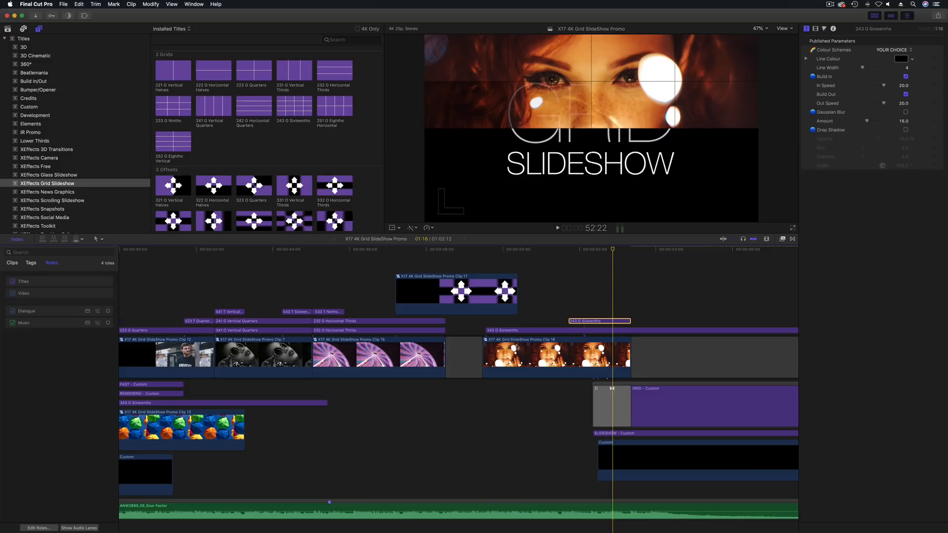
- Open the closing portrait's compound clip and inspect the Zoom Up Down effect on the nested photo
double_click(544, 355)
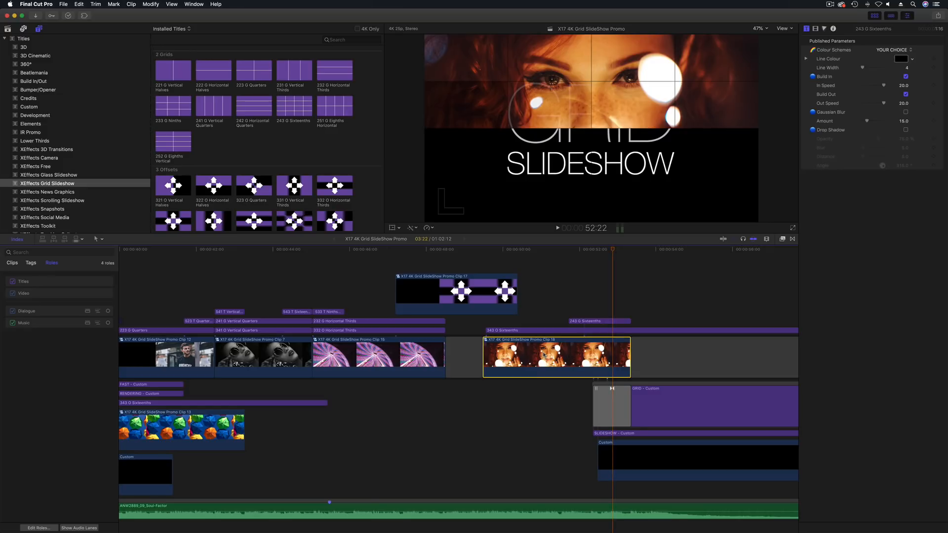
left_click_drag(208, 251, 187, 253)
left_click(190, 390)
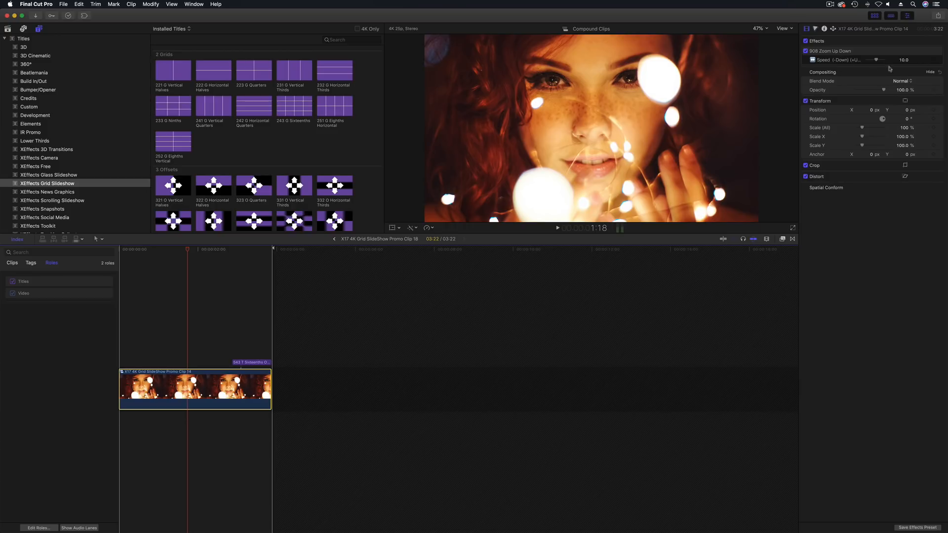
- Inspect the published parameters and compositing blend mode of the 543 T Sixteenths Out title above the nested photo
mouse_move(232, 249)
left_mouse_down()
mouse_move(256, 254)
mouse_move(244, 253)
left_mouse_up()
left_click(252, 364)
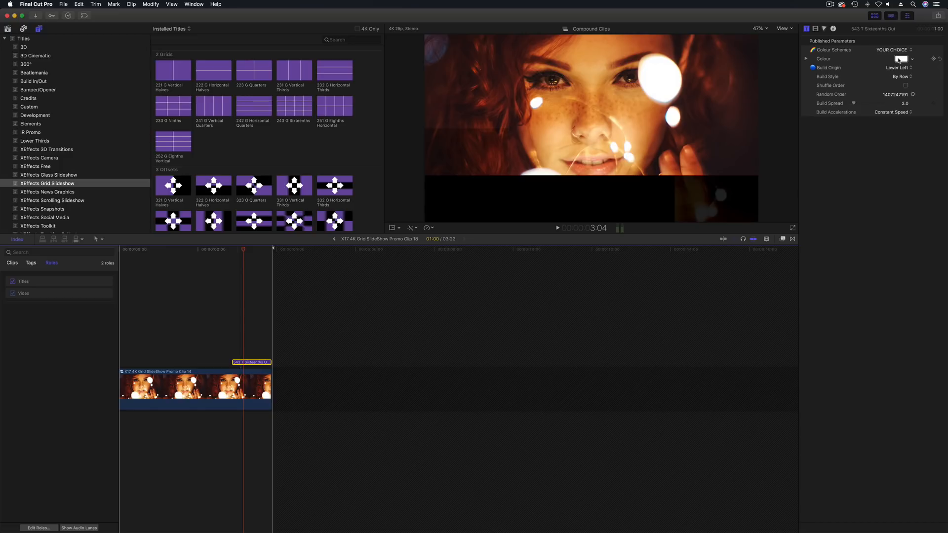
left_click(816, 30)
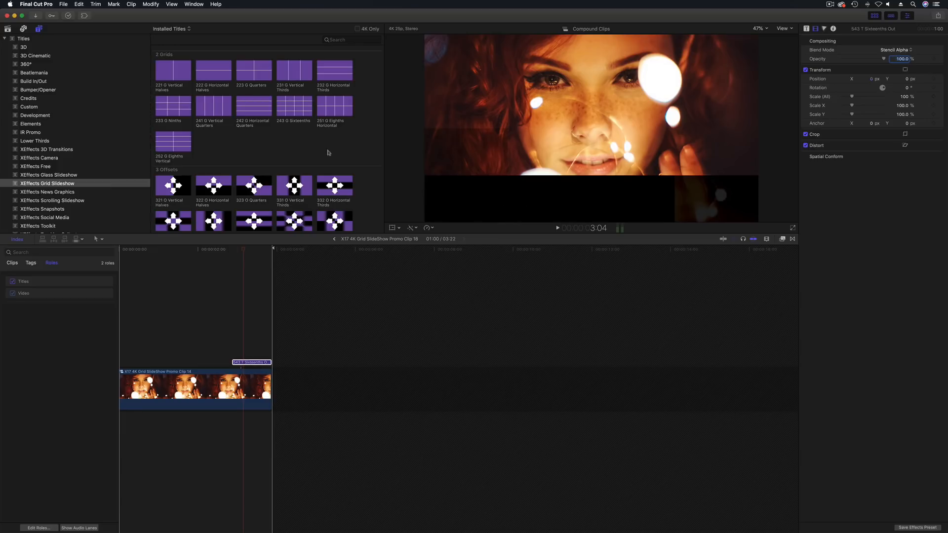
- Open the application preferences and look through the Import, Editing and General settings, ending on the Playback settings
left_click(35, 4)
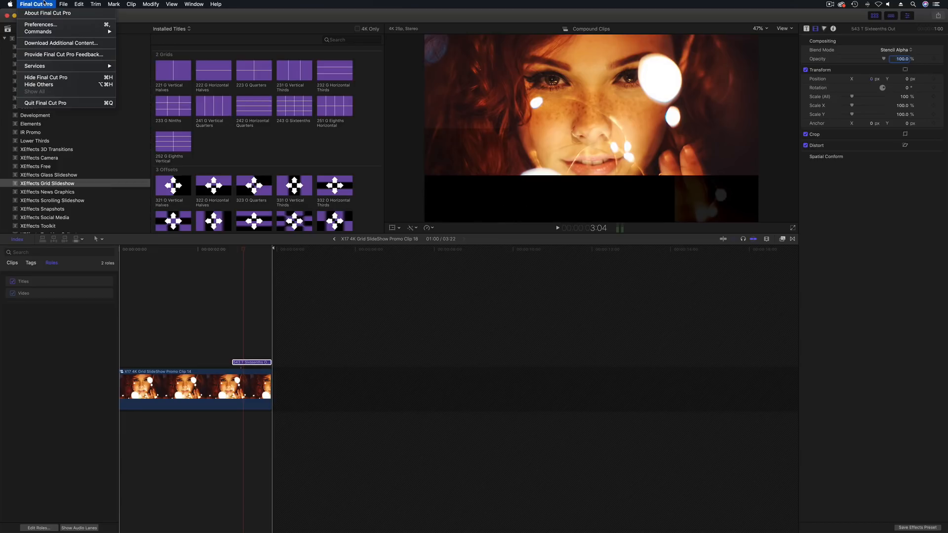
left_click(39, 26)
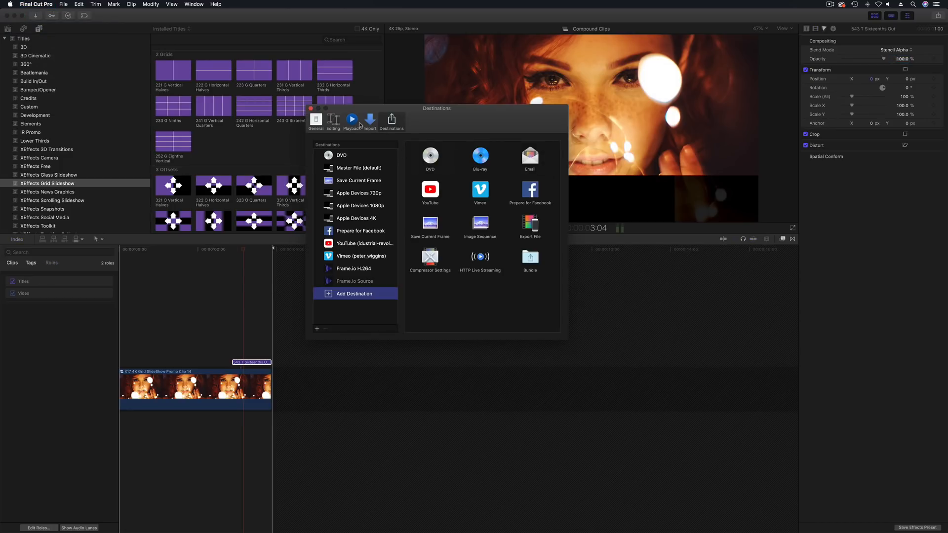
left_click(370, 122)
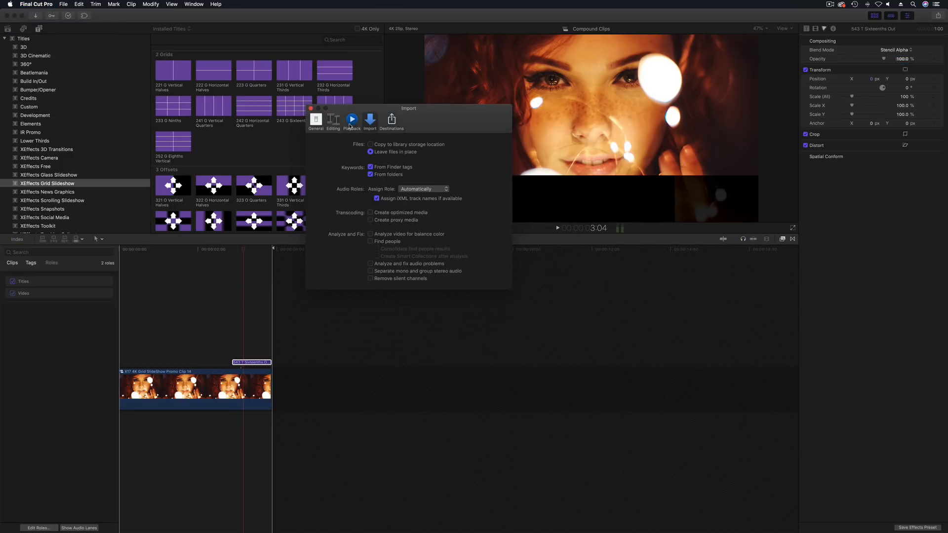
left_click(337, 125)
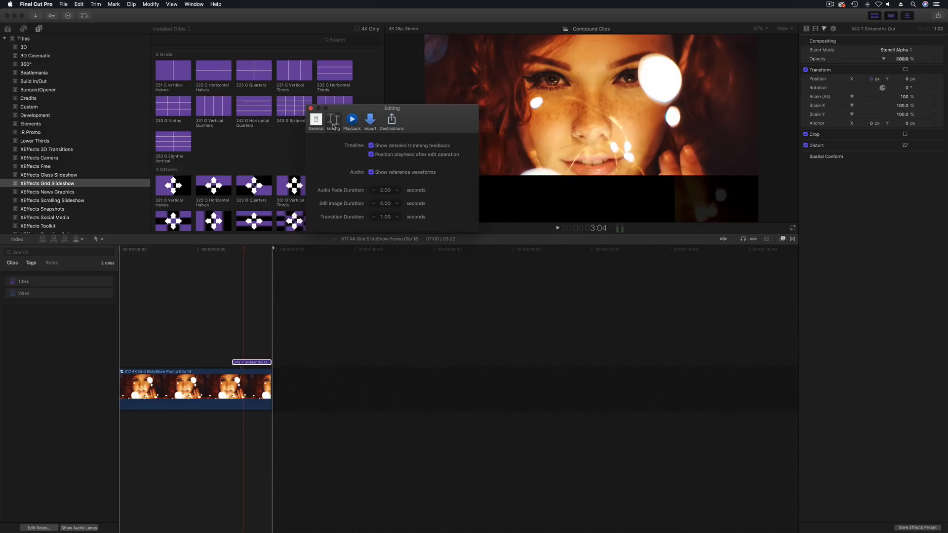
left_click(319, 126)
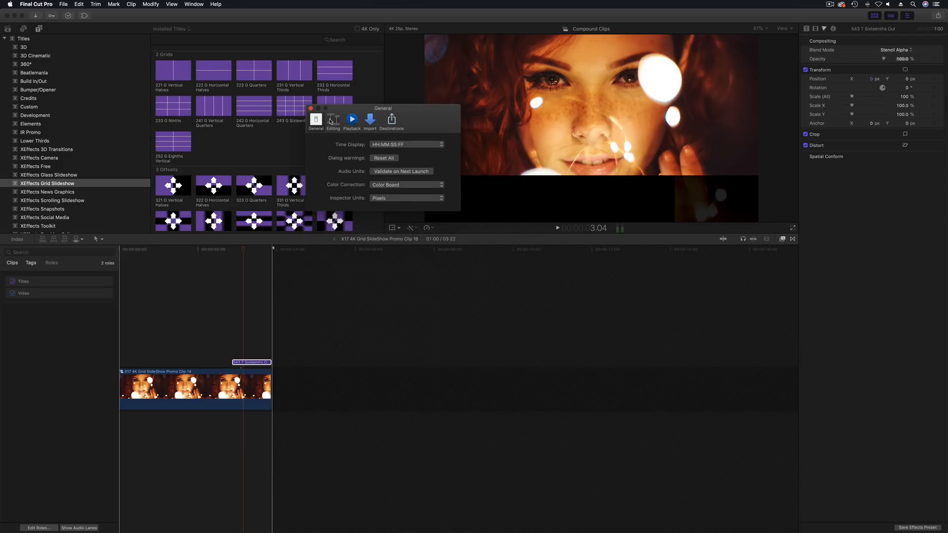
left_click(332, 122)
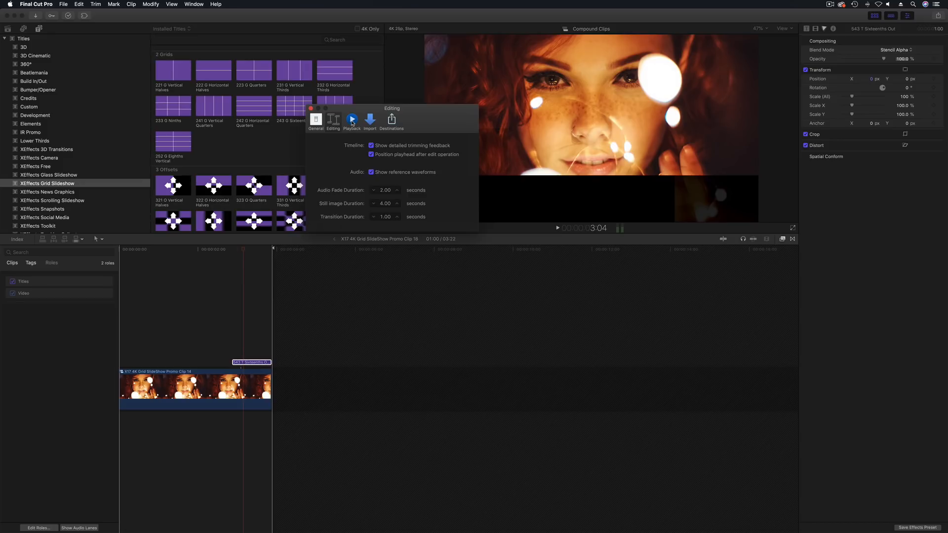
left_click(353, 122)
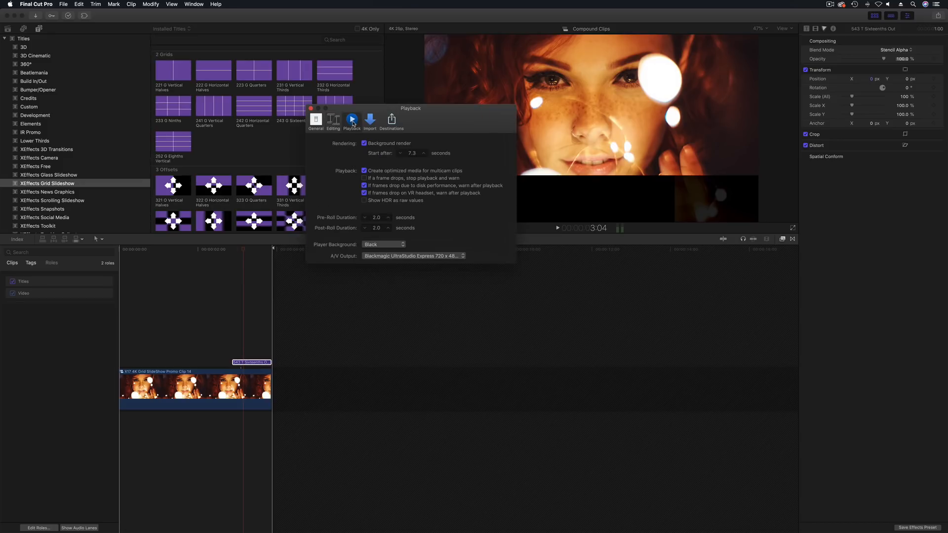
- Set the player background to Checkerboard and close the preferences
left_click(390, 246)
left_click(388, 258)
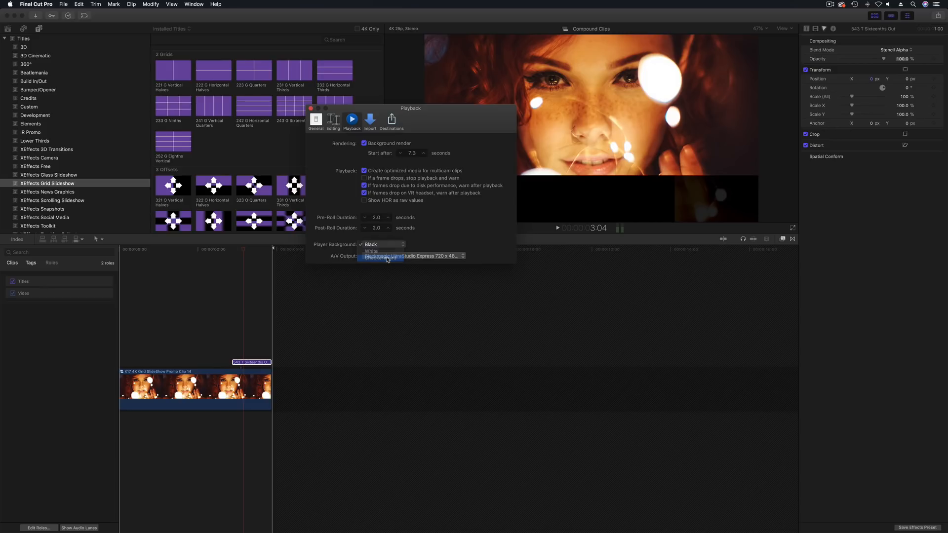
left_click(311, 108)
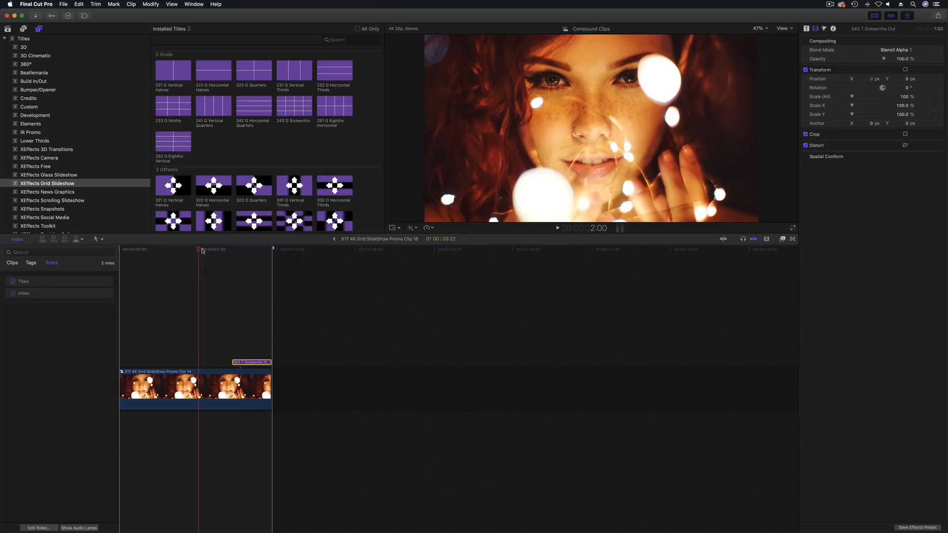
- Scrub through the 543 T Sixteenths Out transition inside the compound clip to examine its transparency, and look over the viewer's display options
left_click_drag(262, 257, 255, 258)
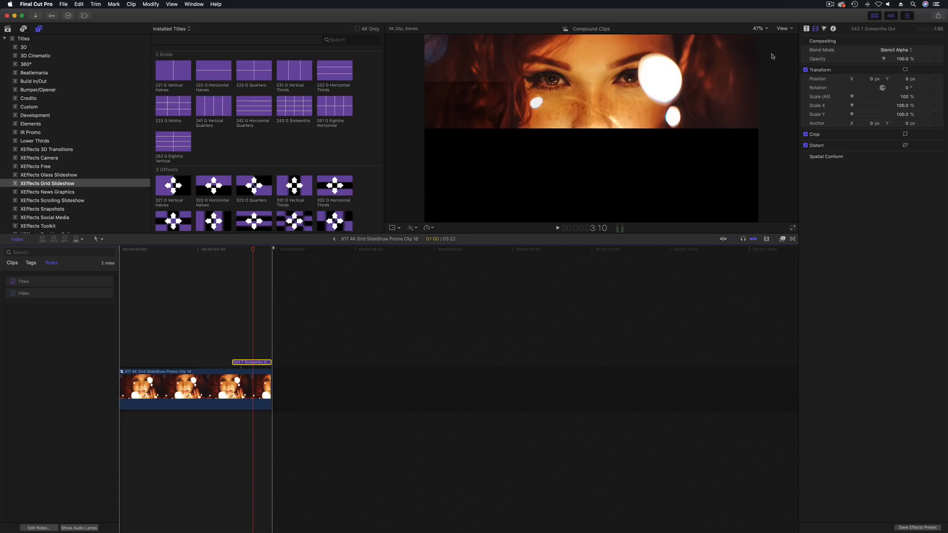
left_click(783, 29)
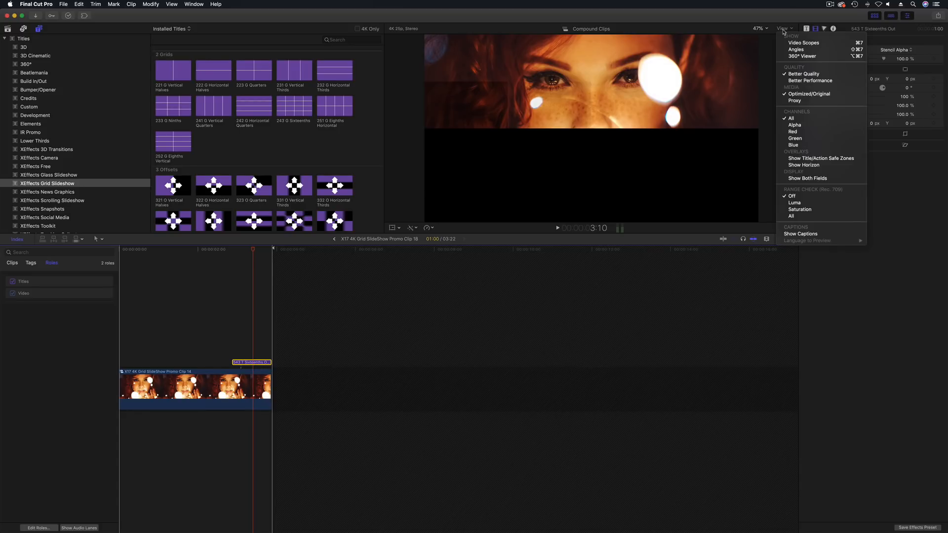
left_click(299, 280)
left_click_drag(254, 252, 251, 254)
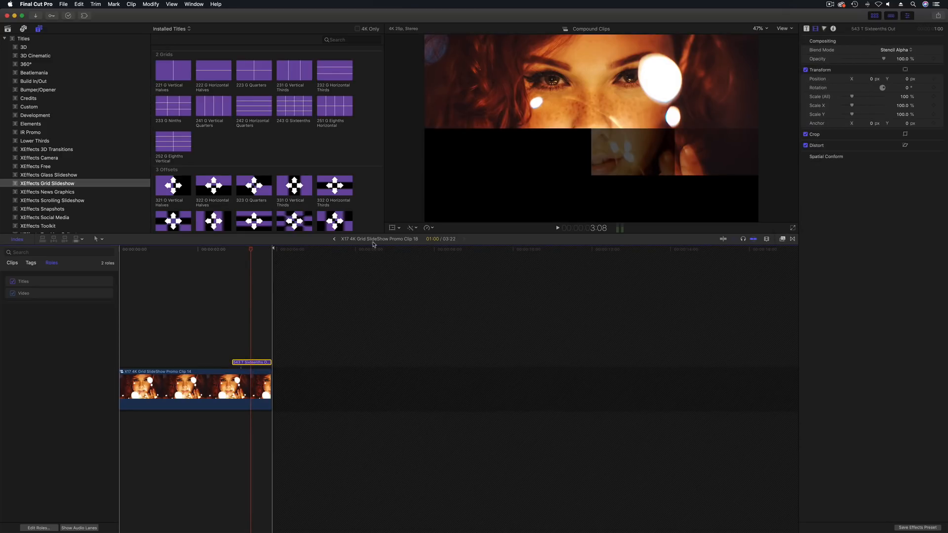
- Return to the main project timeline and review the closing portrait's panel transition over the GRID SLIDESHOW titles by scrubbing and playback
left_click(336, 240)
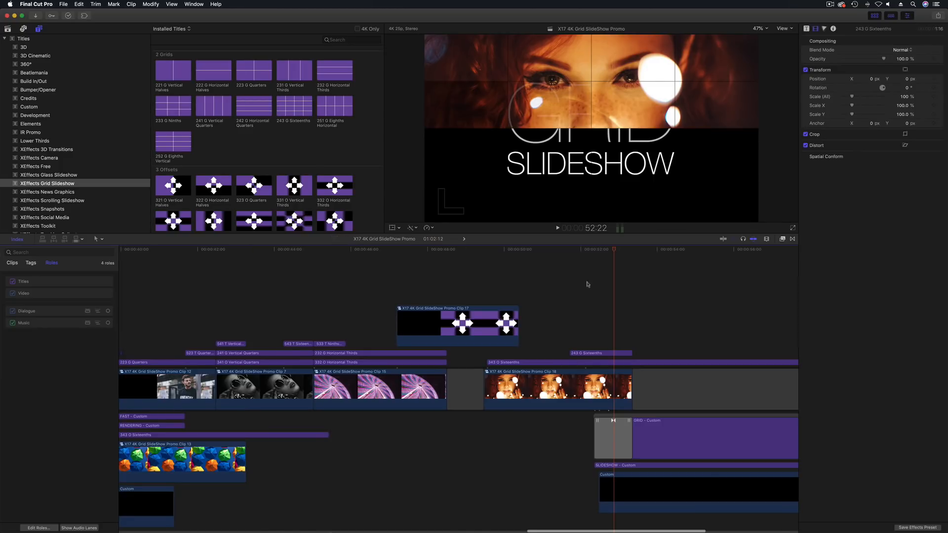
left_click_drag(575, 252, 620, 256)
left_click_drag(608, 257, 613, 257)
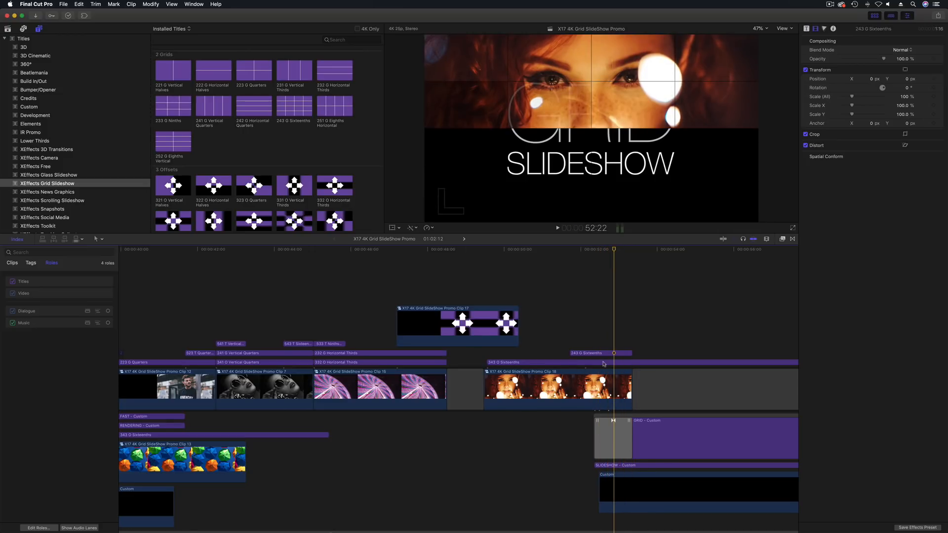
left_click_drag(608, 256, 484, 267)
key("space")
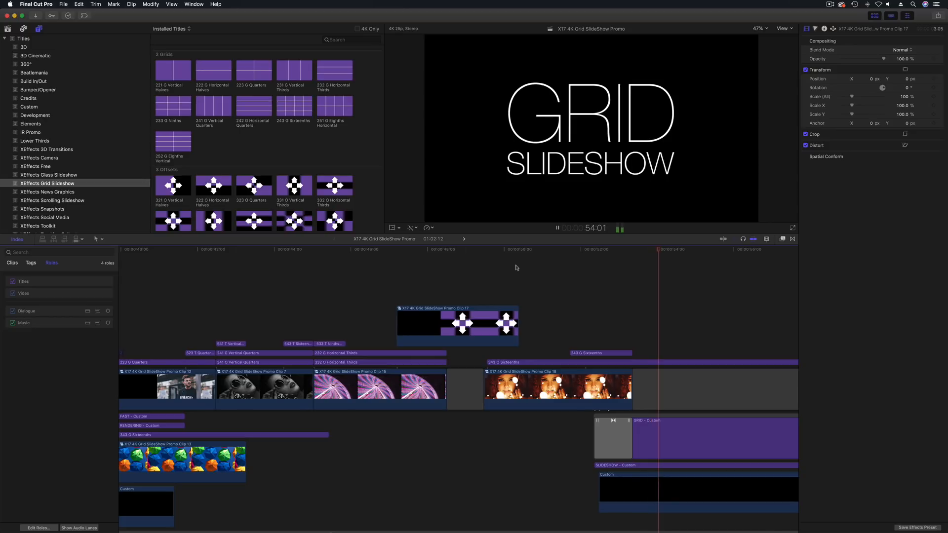
key("space")
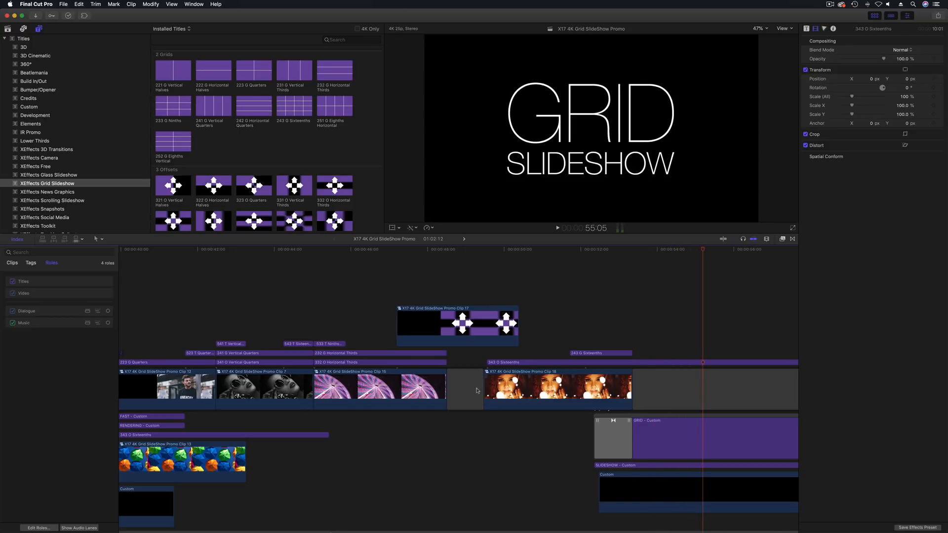
- Lengthen the gap before the closing portrait to 2:16 and play the ending to judge its timing
left_click_drag(480, 390, 545, 390)
left_click(587, 250)
key("space")
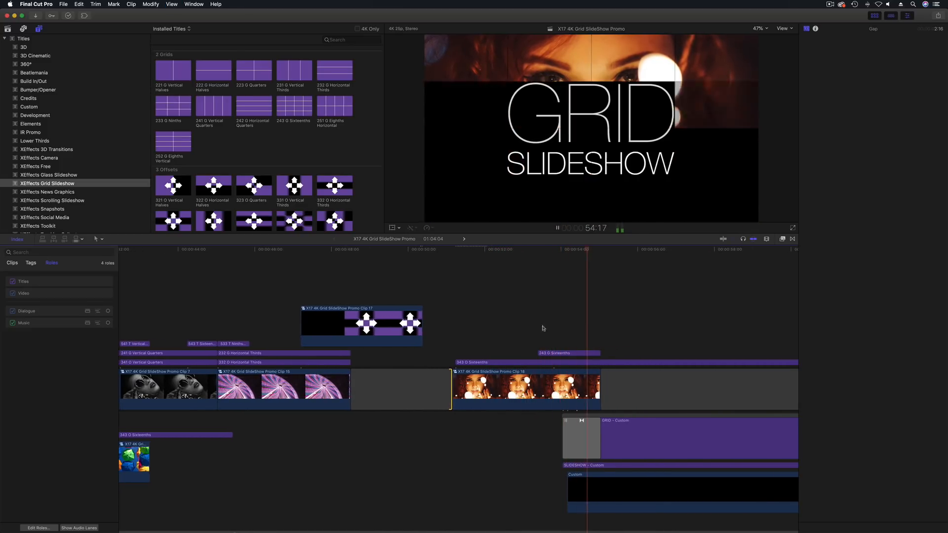
key("space")
- Shorten the gap before the closing portrait to 2:06 and play the ending again
left_click_drag(449, 383, 436, 383)
left_click(407, 249)
key("space")
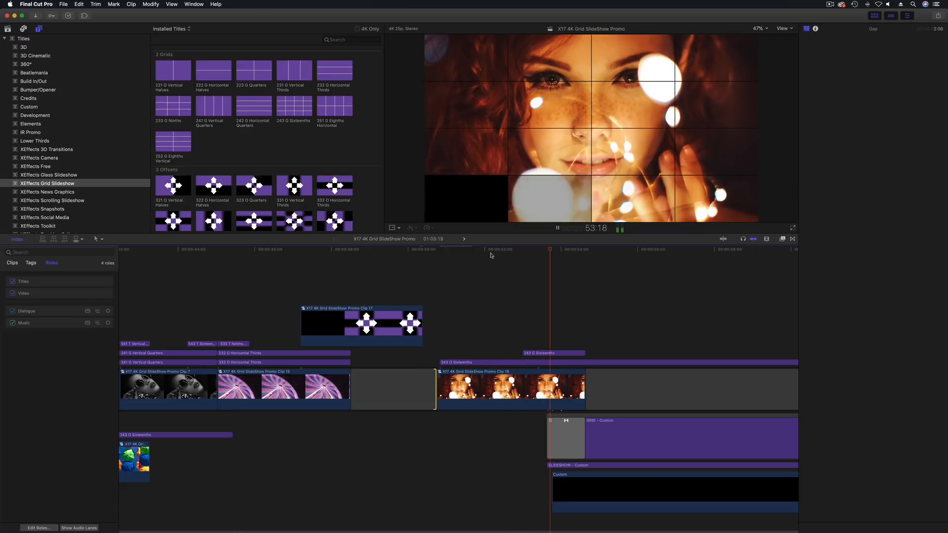
key("space")
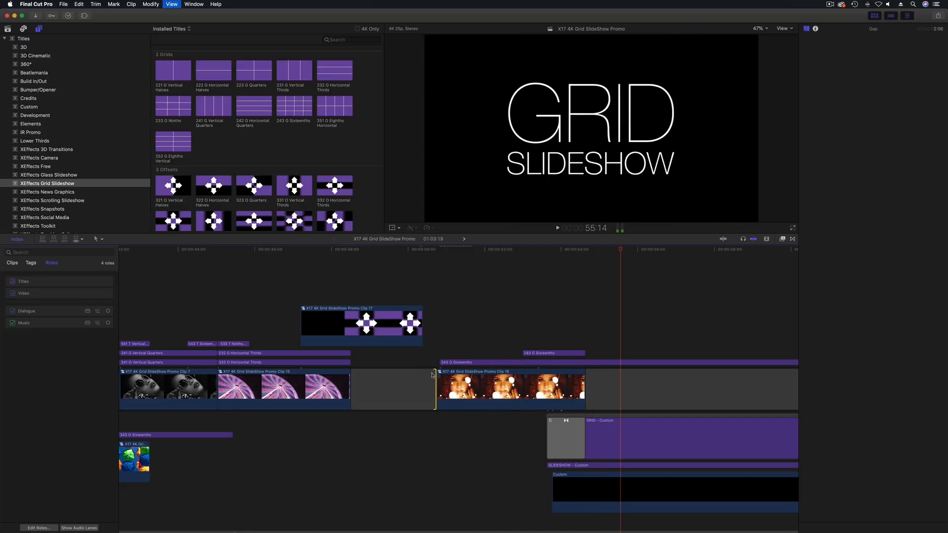
- Trim the gap before the closing portrait to 2:03 and replay the title reveal
left_click_drag(434, 376, 426, 348)
left_click(397, 249)
key("space")
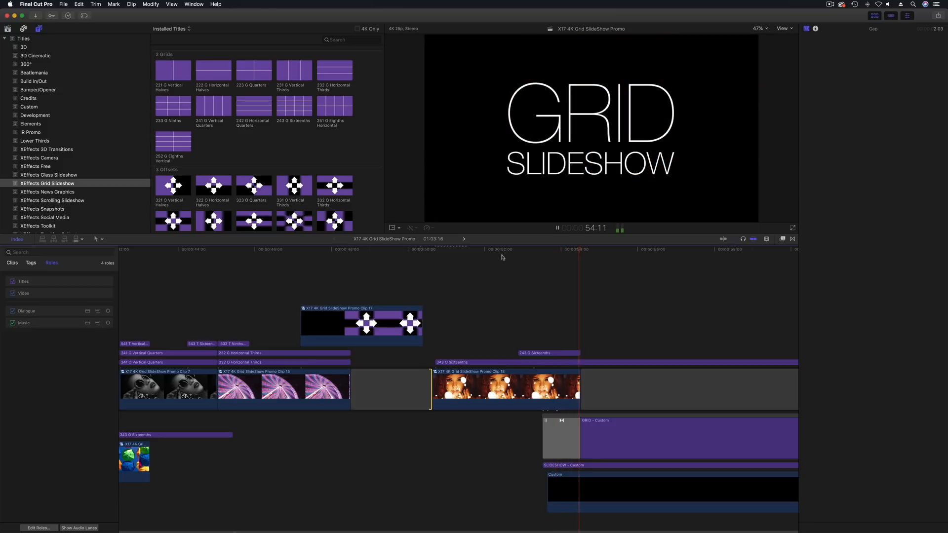
key("space")
- Trim the gap before the closing portrait to 2:00 and play the ending from 50:10
left_click_drag(429, 378, 425, 378)
left_click(421, 250)
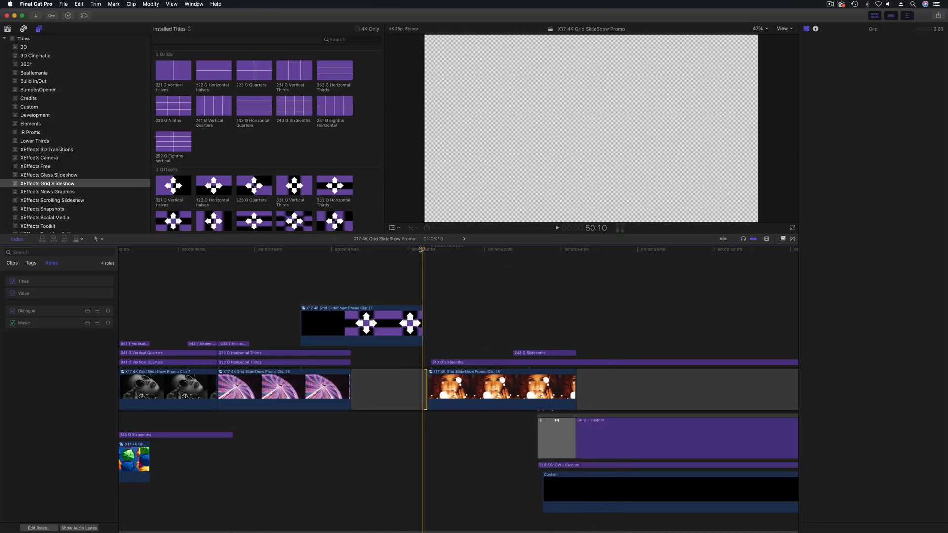
key("space")
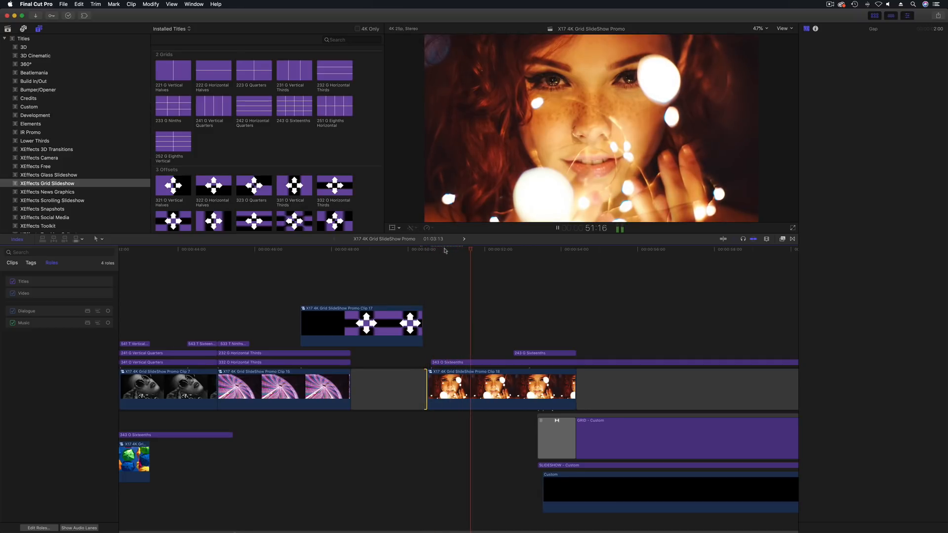
scroll(494, 266, "left", 5)
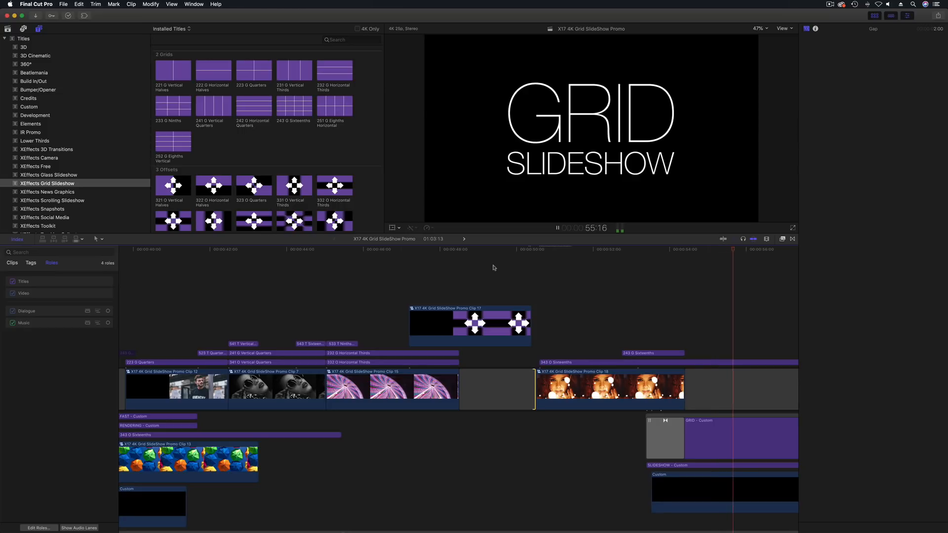
key("space")
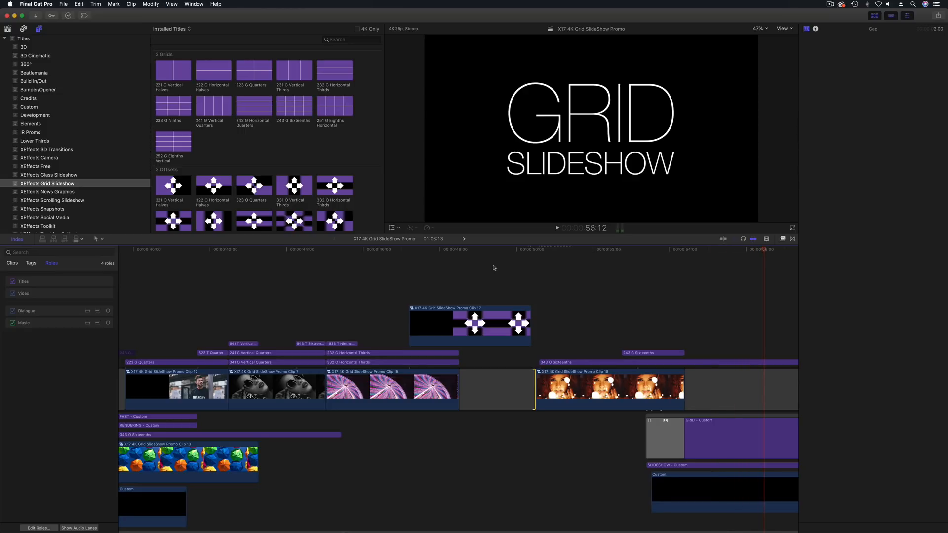
- Survey the wider project timeline and look through the XEffects Grid Slideshow titles, from Grids to Transition Overlays
key("super+minus")
scroll(493, 268, "down", 2)
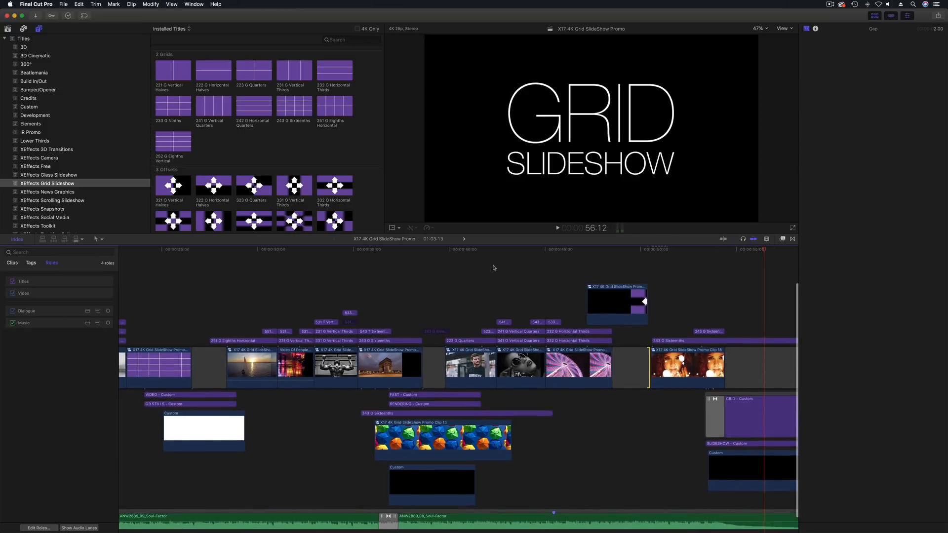
scroll(494, 268, "down", 1)
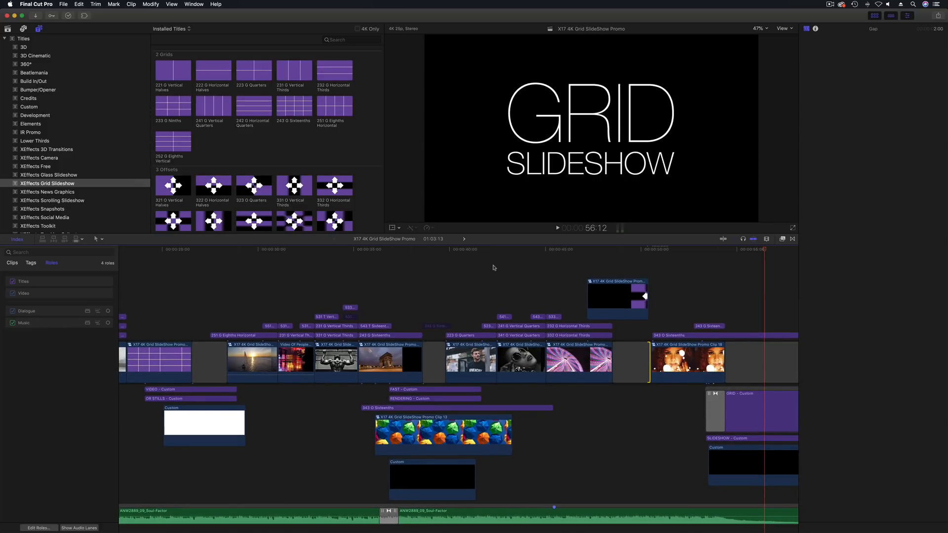
left_click(214, 109)
scroll(208, 140, "down", 2)
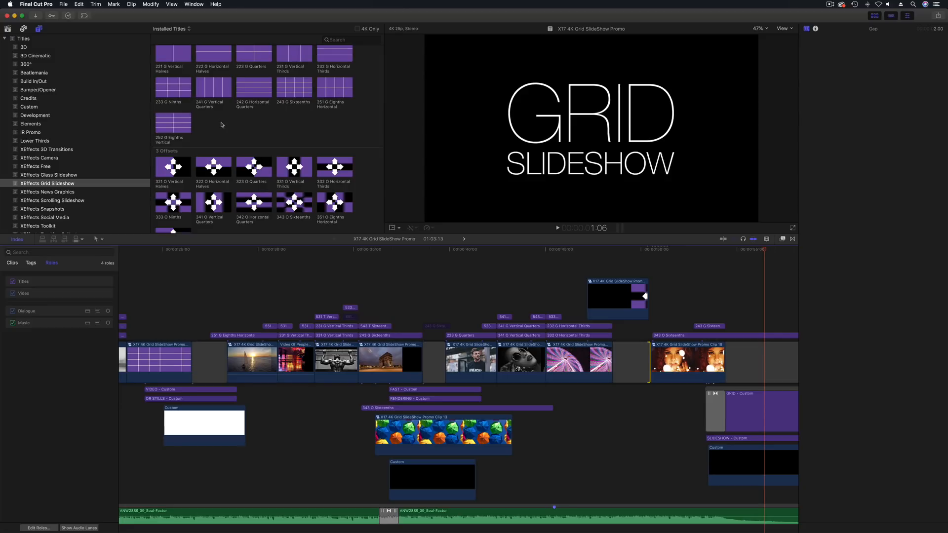
scroll(221, 125, "down", 10)
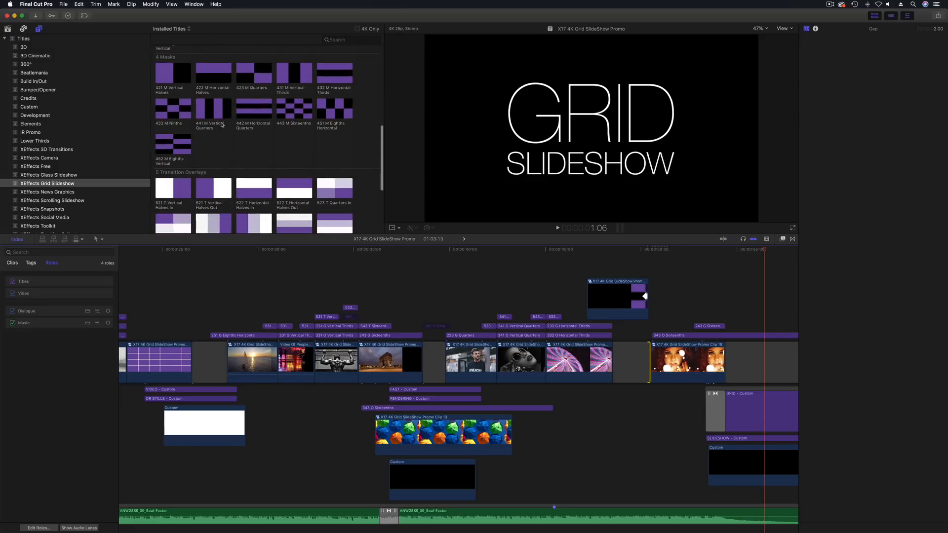
scroll(221, 124, "down", 2)
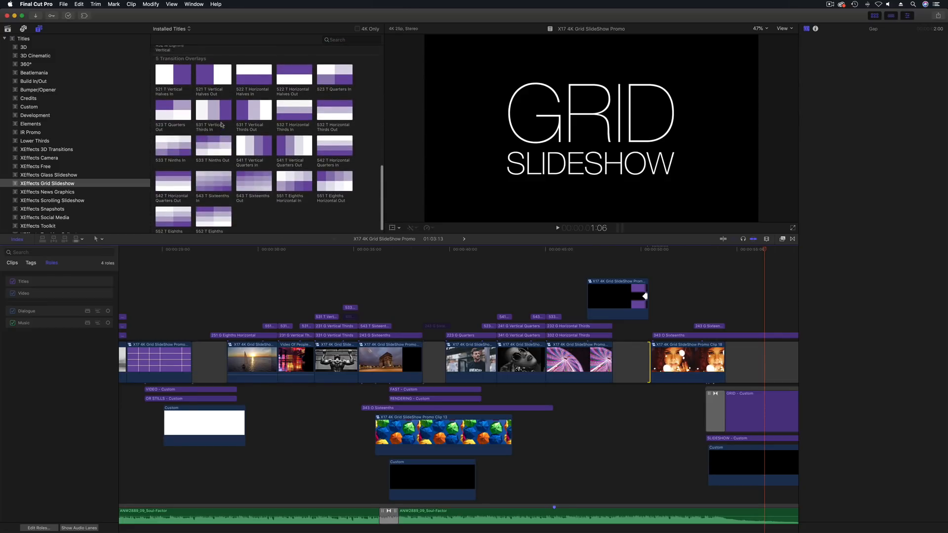
scroll(221, 124, "up", 12)
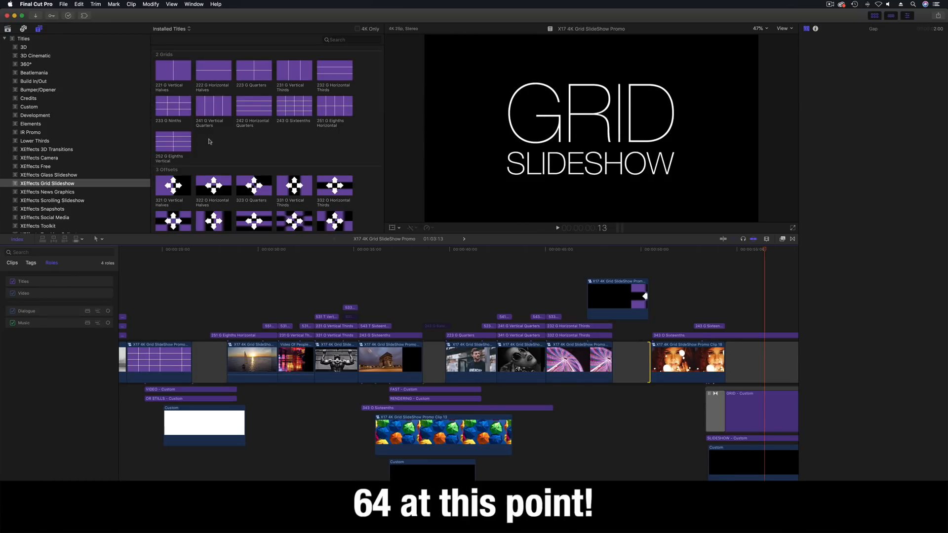
scroll(222, 137, "down", 4)
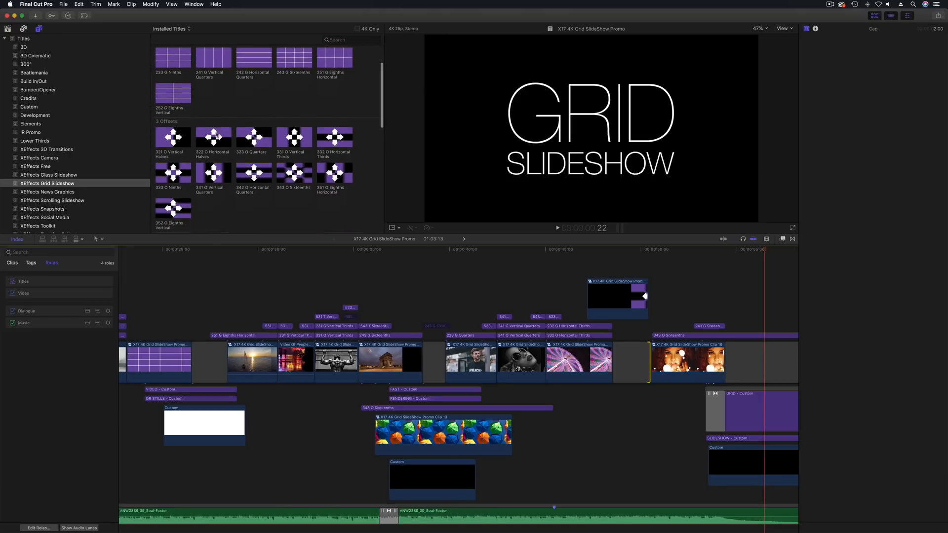
scroll(207, 136, "up", 3)
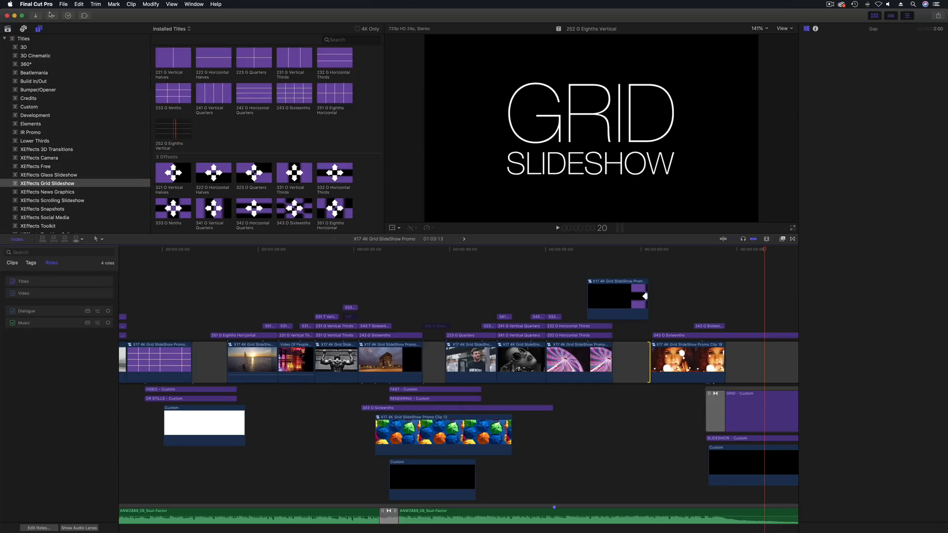
- Open the application preferences, set the player background to Black, and close them
left_click(36, 4)
left_click(41, 25)
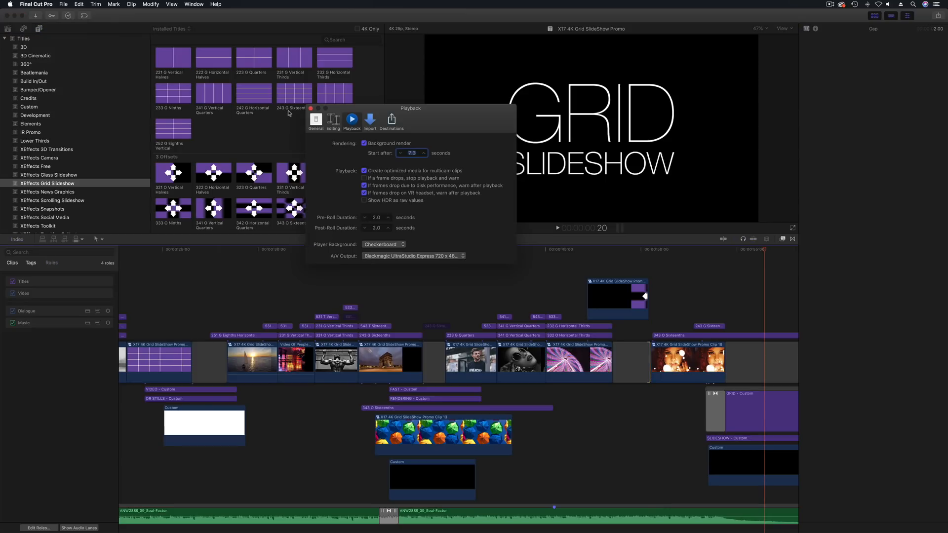
left_click(388, 245)
left_click(373, 233)
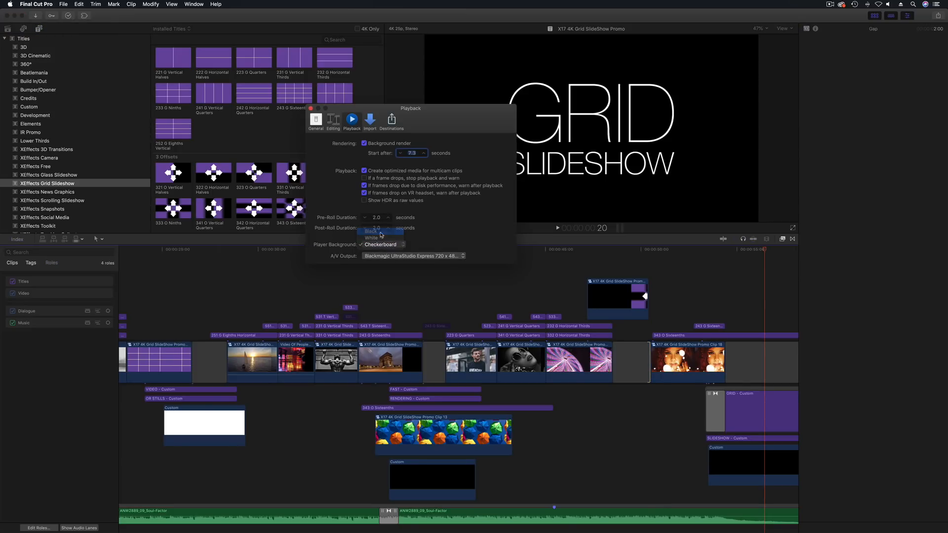
left_click(311, 108)
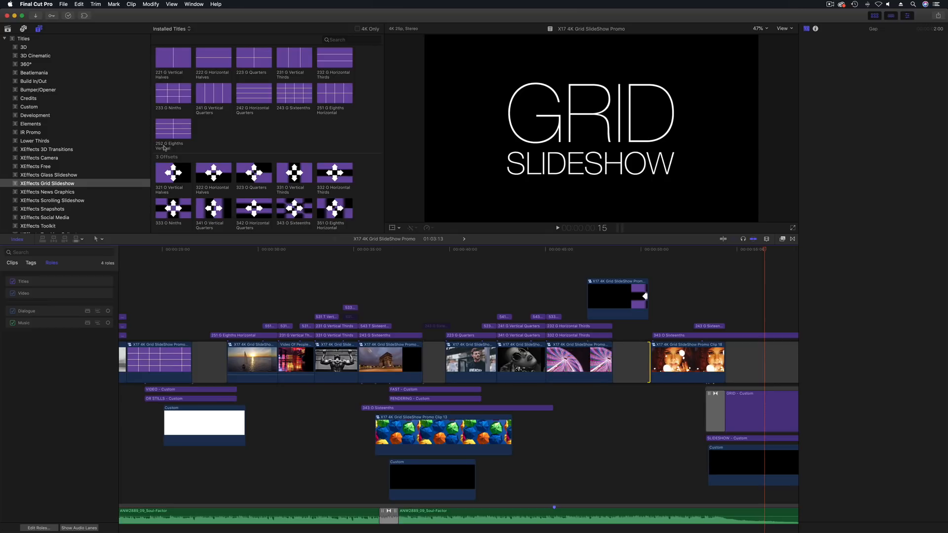
- Examine the naming and numbering of the Grids, Offsets and Masks titles in the XEffects Grid Slideshow category
scroll(207, 135, "down", 3)
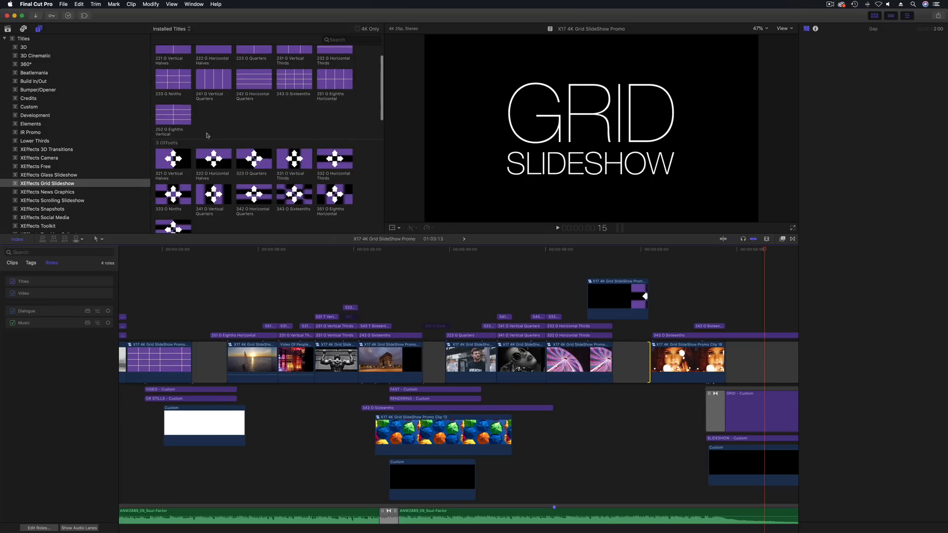
scroll(178, 116, "down", 2)
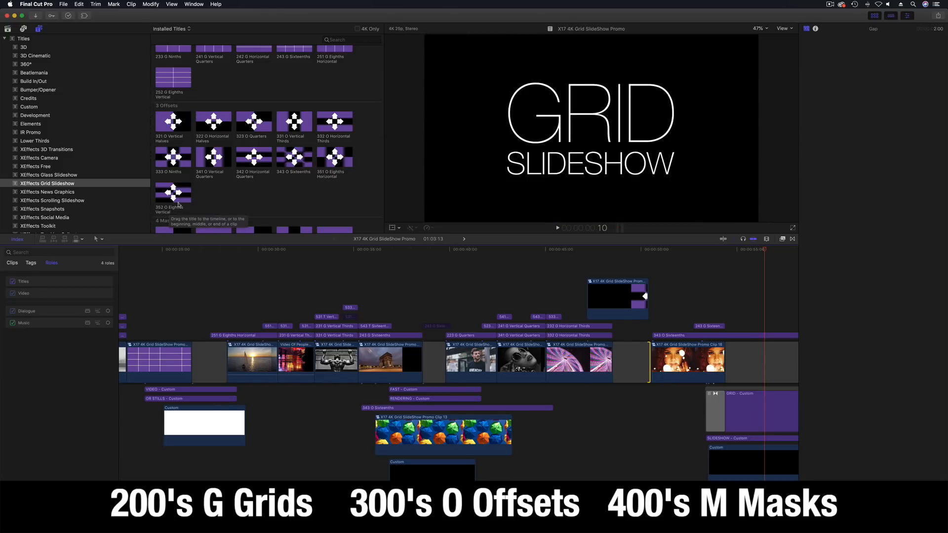
scroll(200, 195, "down", 5)
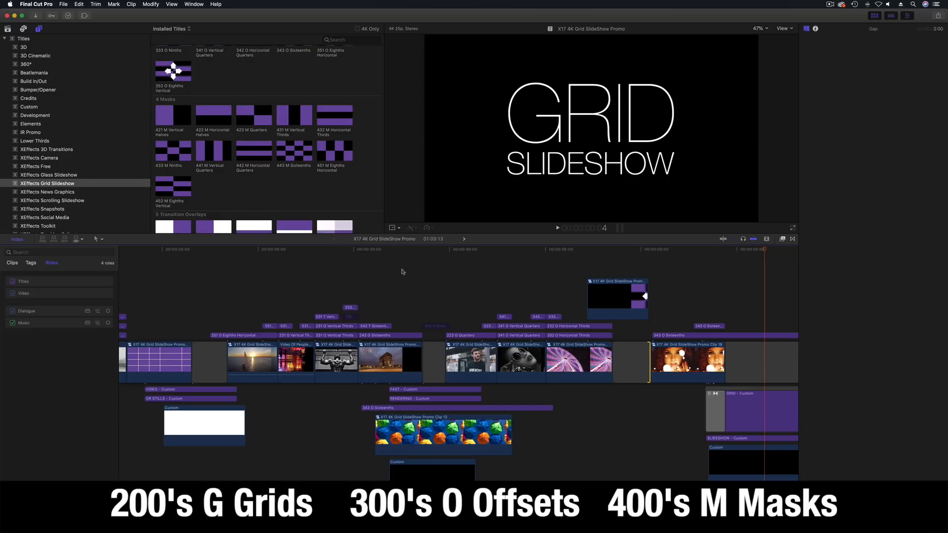
- Open the compound clip with the sixteenths grid above the VIDEO title and scrub its opening to examine the 543 Sixteenths Out transition
scroll(403, 272, "left", 10)
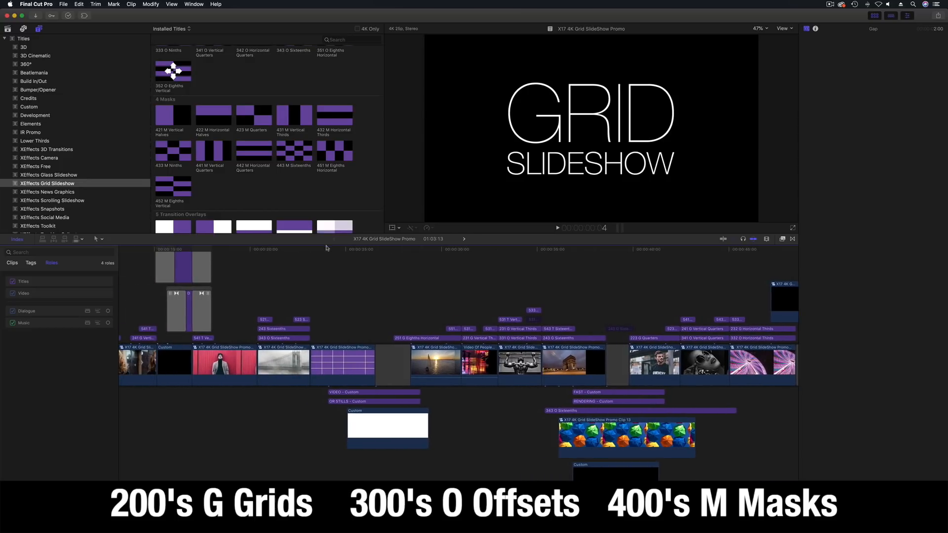
left_click(327, 249)
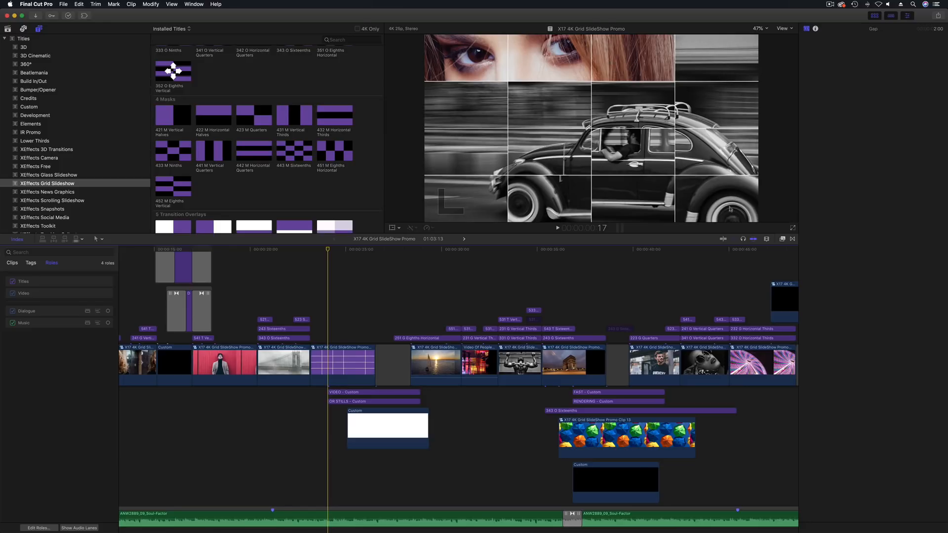
double_click(328, 359)
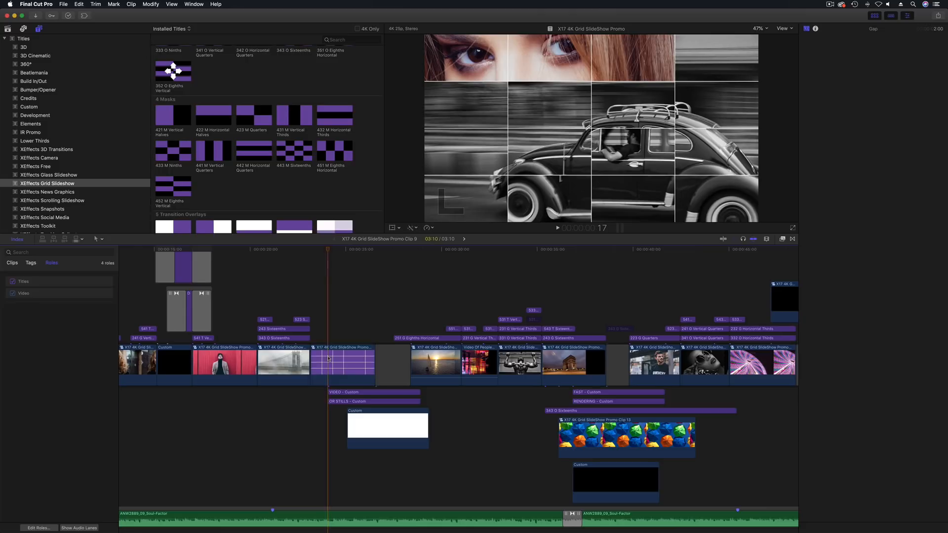
mouse_move(141, 250)
left_mouse_down()
mouse_move(120, 251)
mouse_move(144, 252)
left_mouse_up()
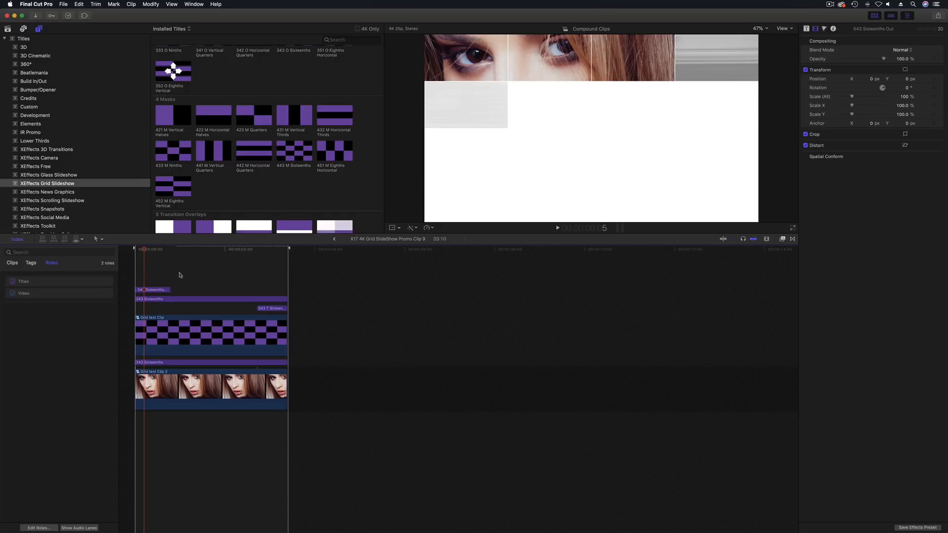
- Examine the 243 Sixteenths grid title and the published panel parameters of the 343 Sixteenths offset title above Grid test Clip 2
left_click(213, 250)
left_click(206, 299)
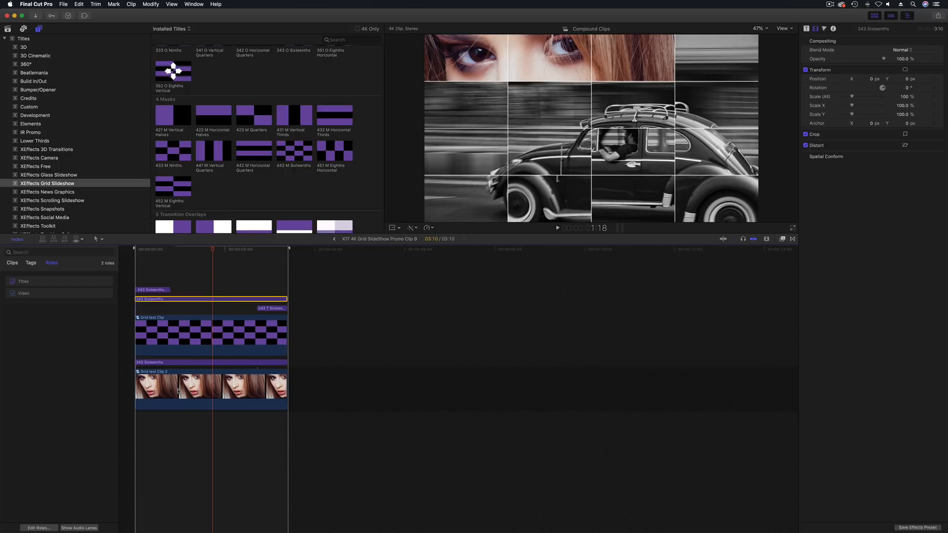
left_click(180, 364)
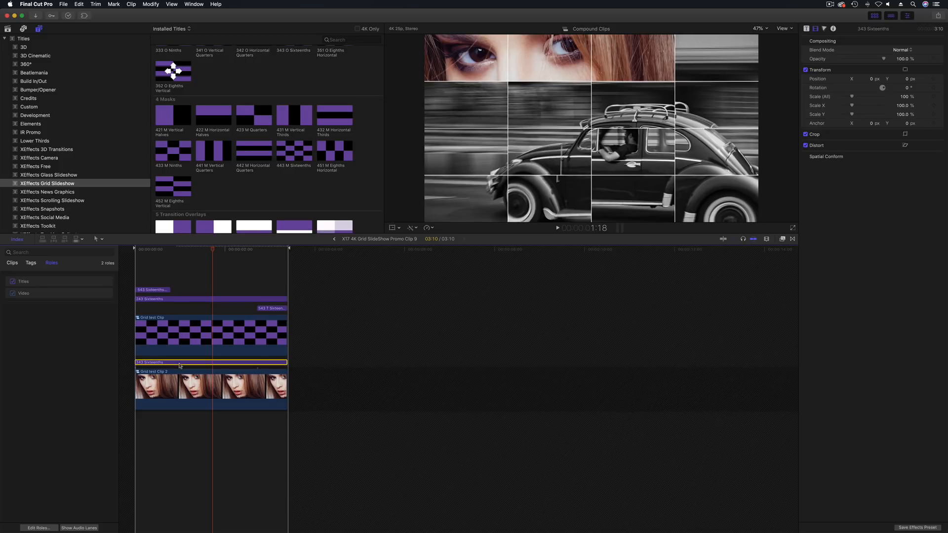
left_click(807, 28)
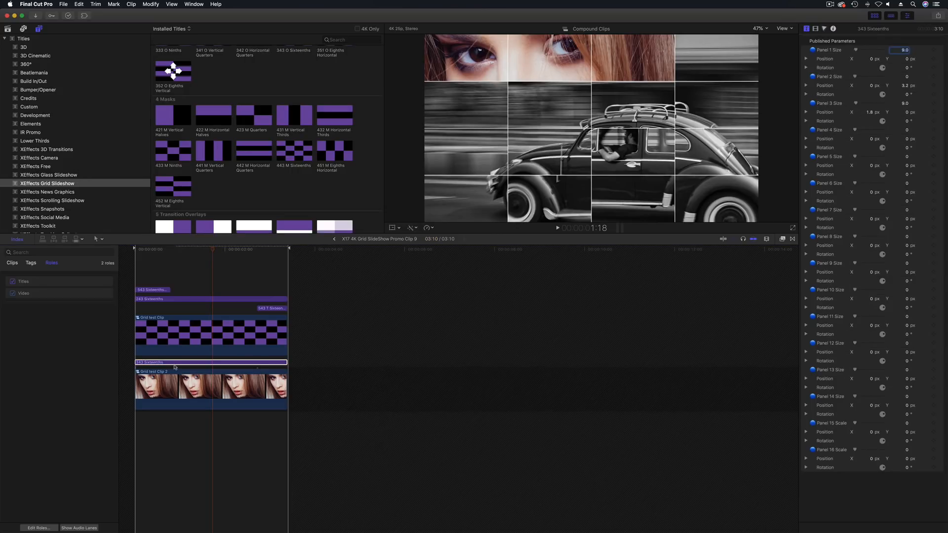
- Try a Panel 1 Size of 90 on the 343 Sixteenths offset title and undo the change
type("90")
key("Return")
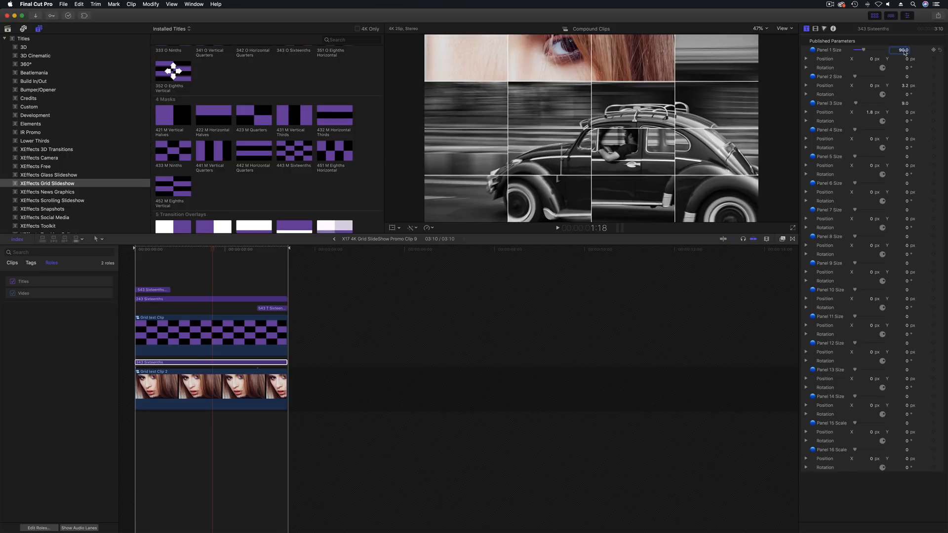
key("super+z")
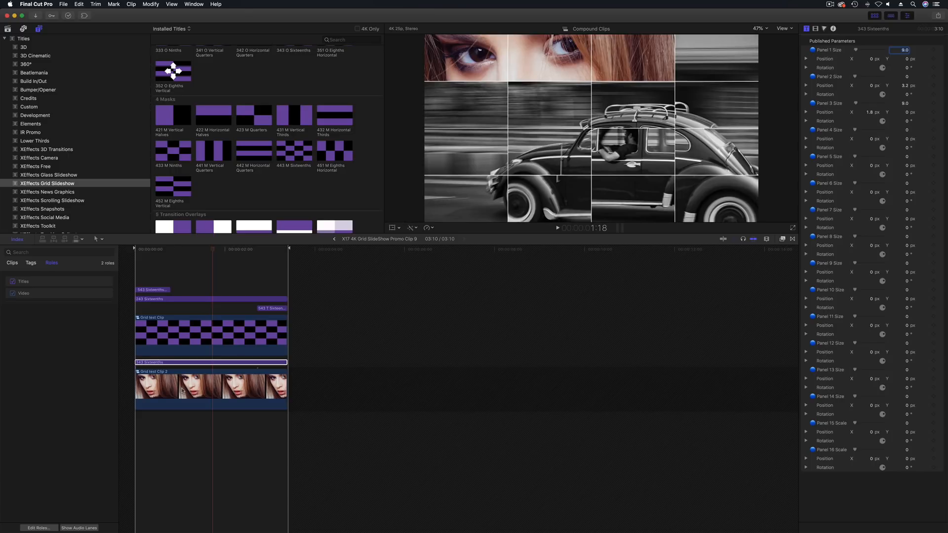
- Open Grid test Clip 2 to examine the portrait image inside it, and return to the parent compound clip
double_click(182, 390)
left_click(181, 389)
left_click(806, 30)
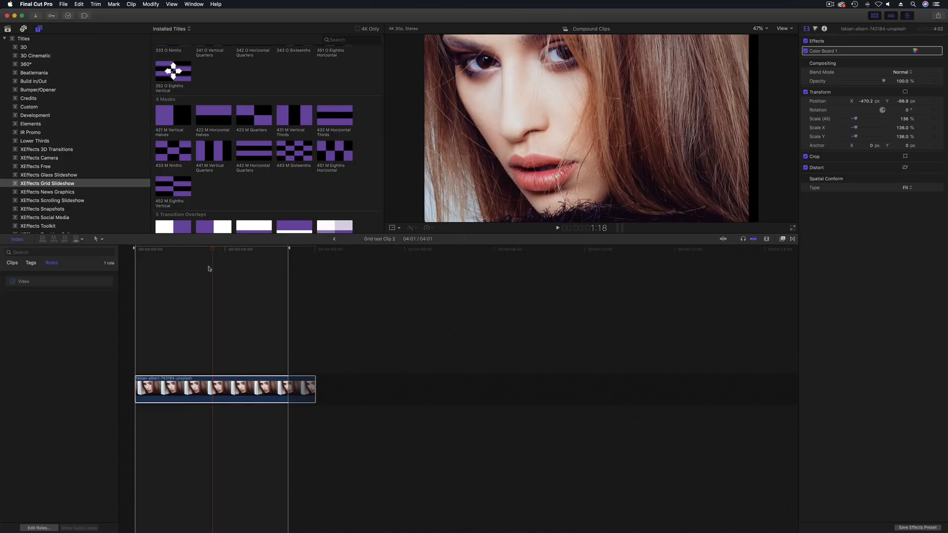
left_click(198, 251)
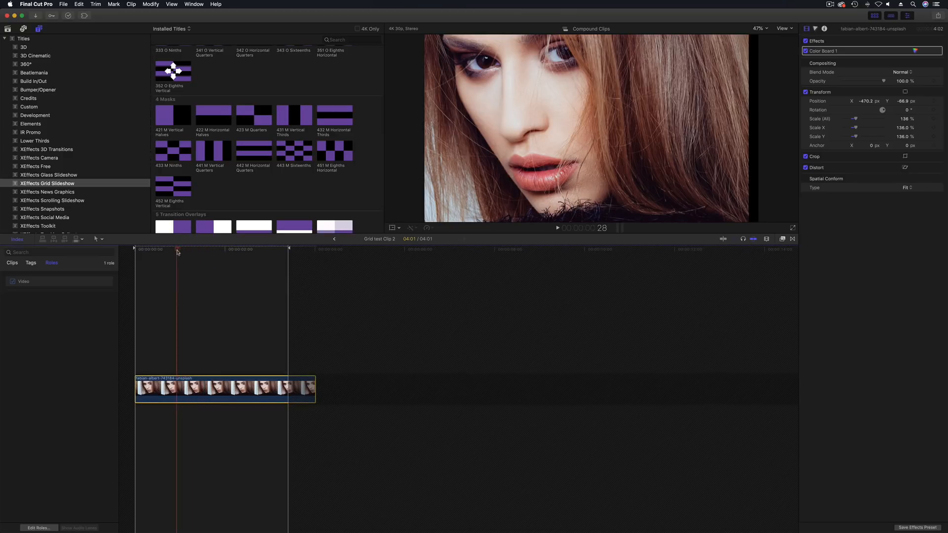
left_click(334, 240)
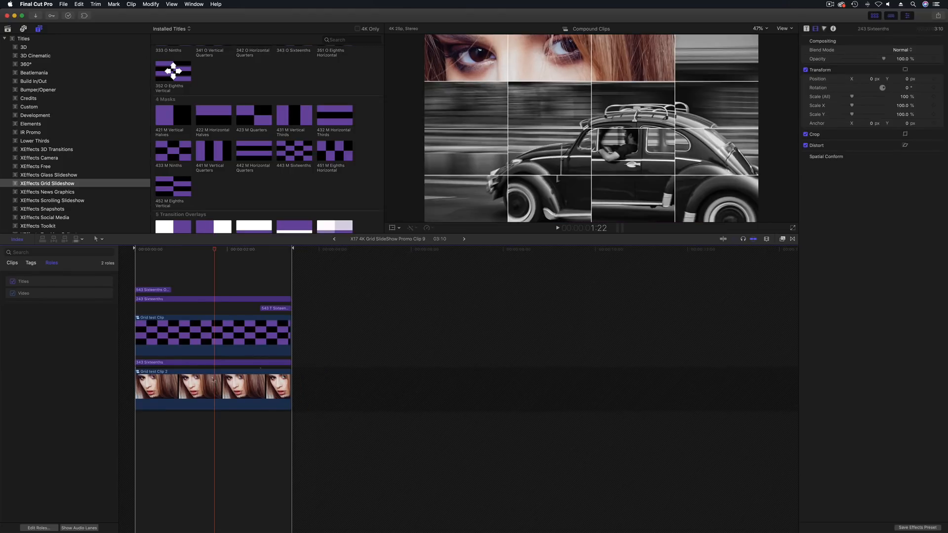
- Review the 343 Sixteenths offset parameters and the Move Left and Zoom Up Down effects on Grid test Clip 2
left_click(195, 364)
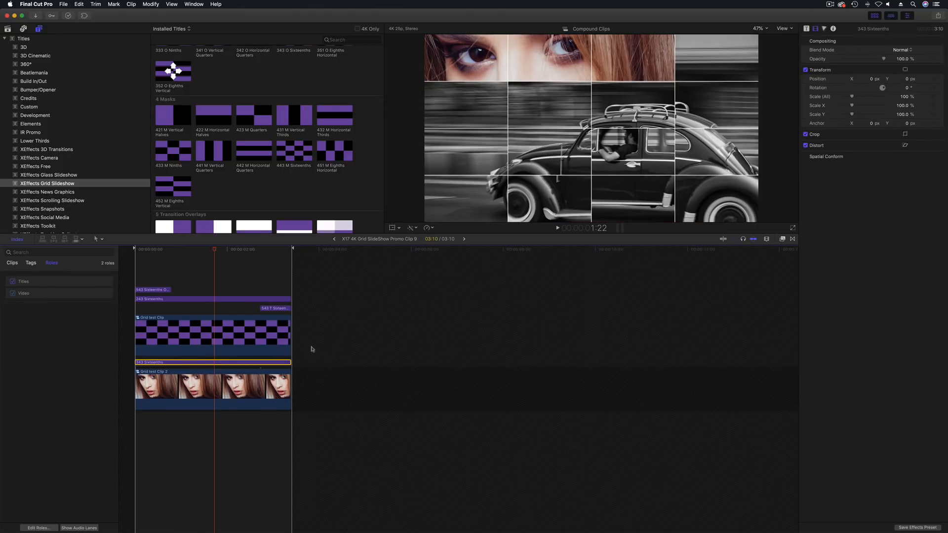
left_click(807, 28)
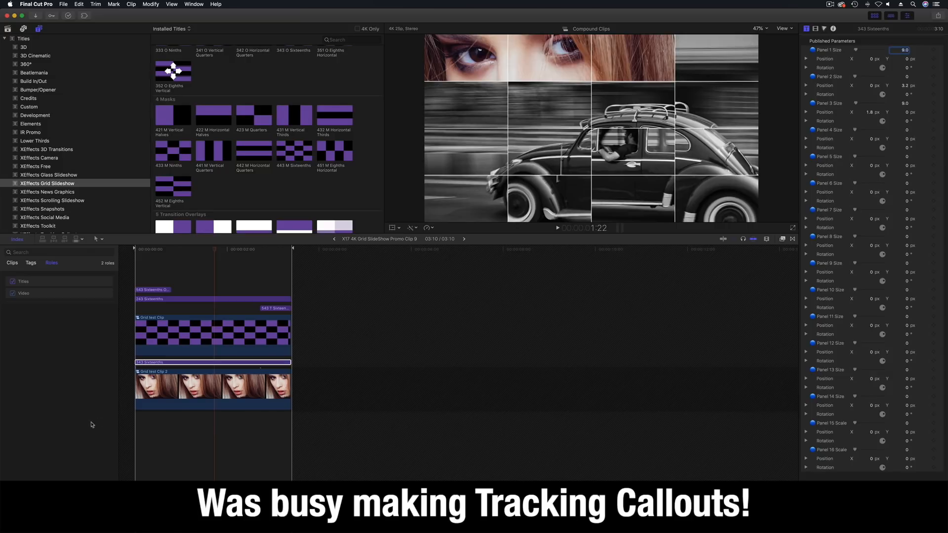
left_click(194, 387)
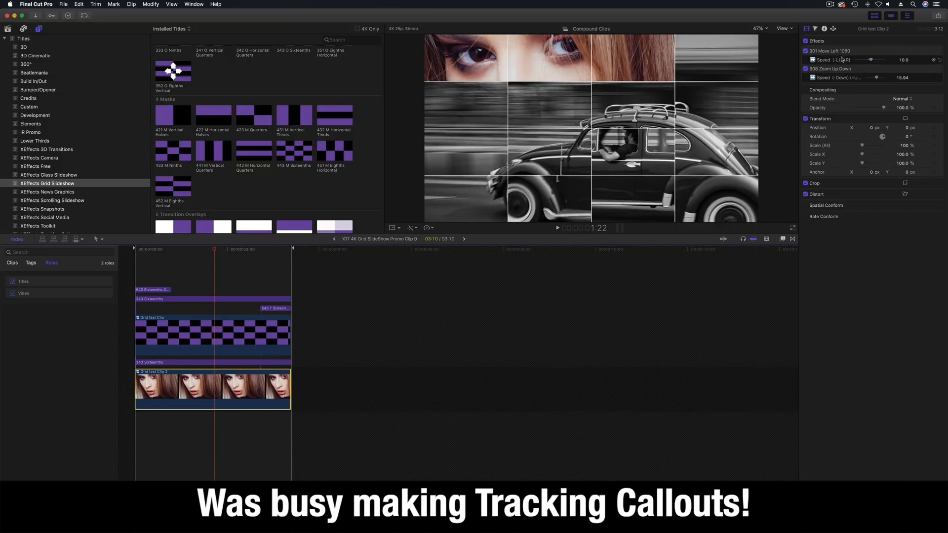
left_click(904, 60)
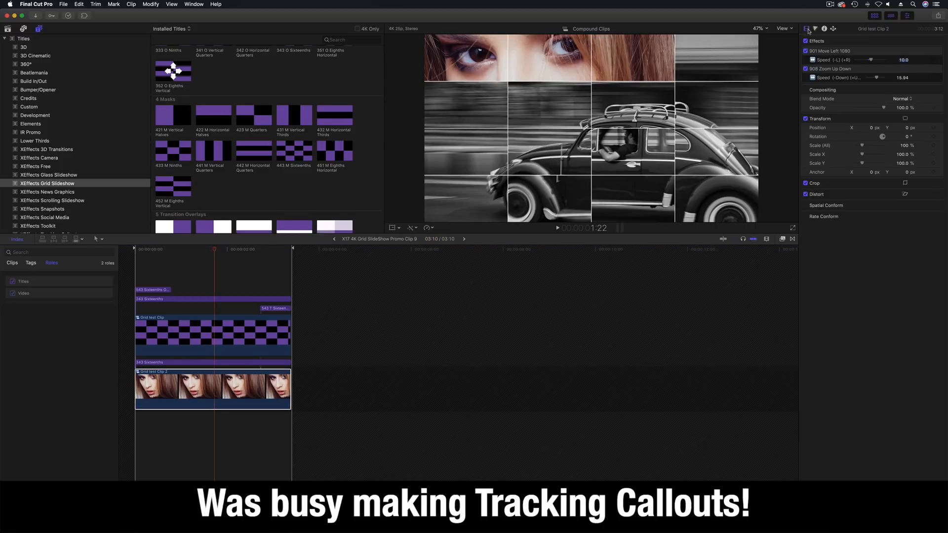
- Open the Grid test Clip compound clip and show the published section parameters of its 443 Sixteenths mask title
left_click(197, 250)
left_click(192, 326)
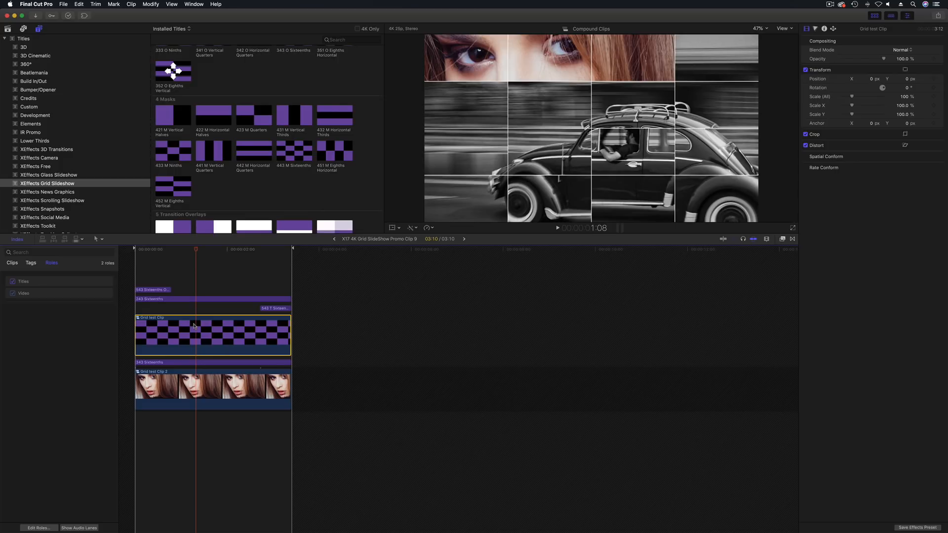
double_click(194, 326)
left_click(182, 360)
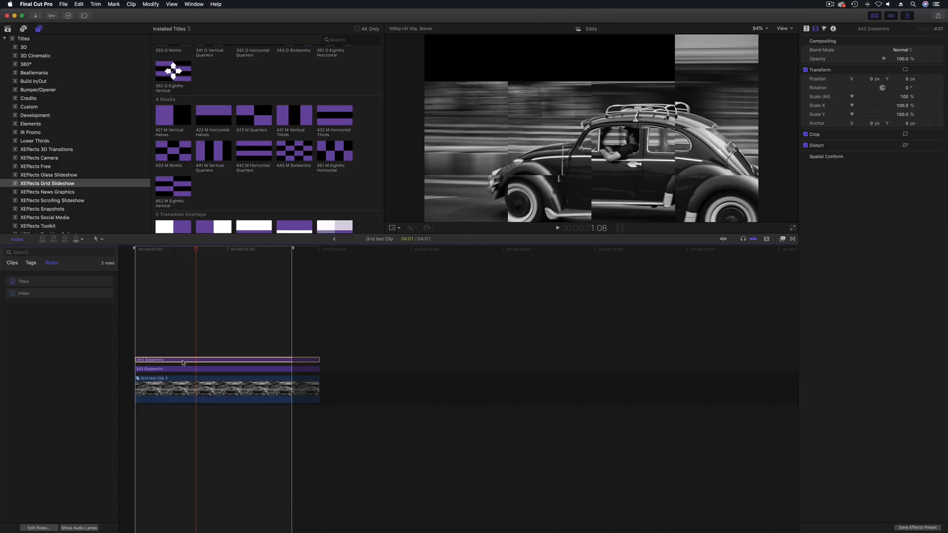
left_click(806, 29)
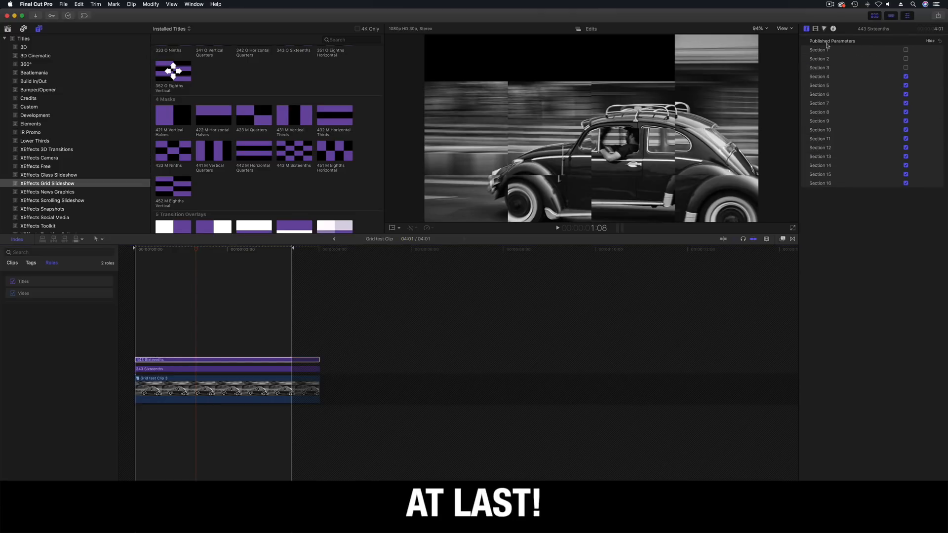
- Toggle Section 3 of the 443 Sixteenths mask on and back off to demonstrate its effect on the car picture
left_click(906, 68)
left_click(906, 68)
left_click(906, 68)
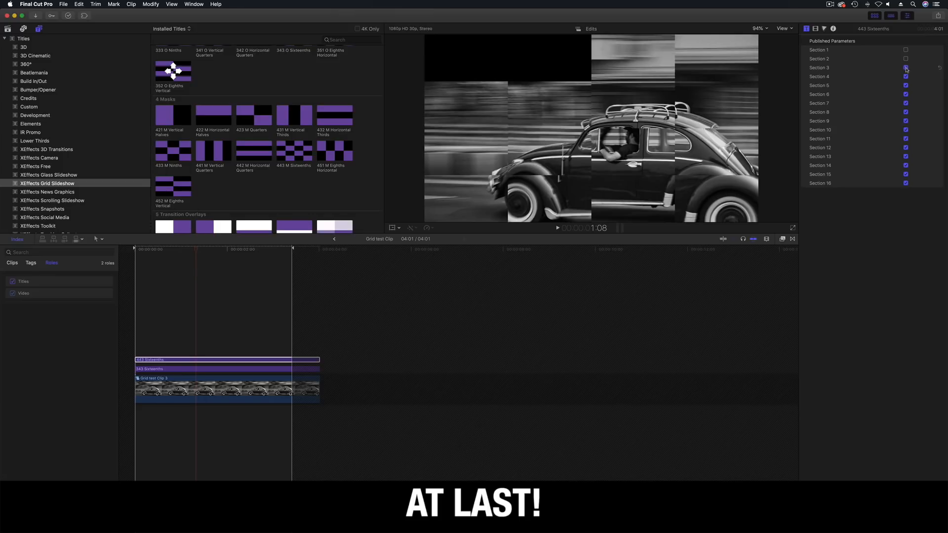
left_click(906, 69)
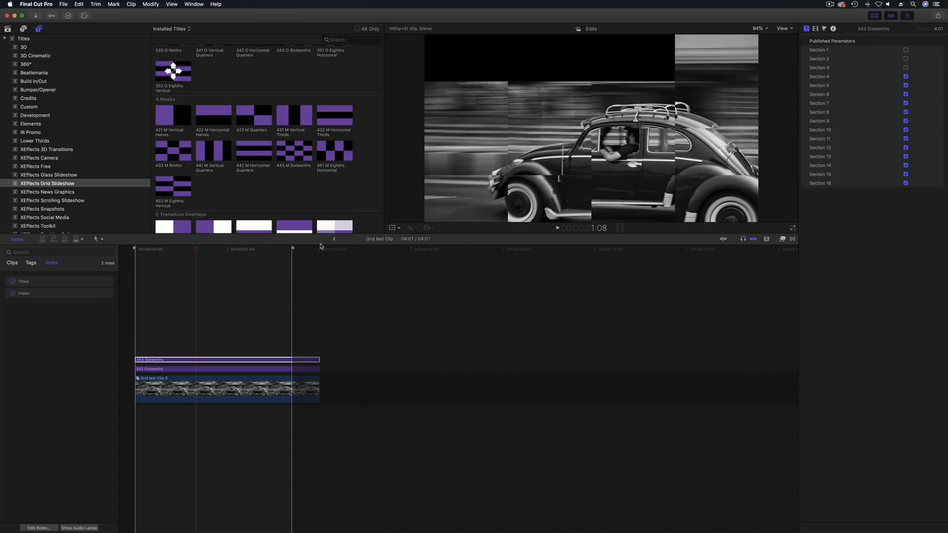
- Return to the main promo project, play the sixteenths grid transition into the VIDEO OR STILLS title, and select its compound clip
left_click(334, 239)
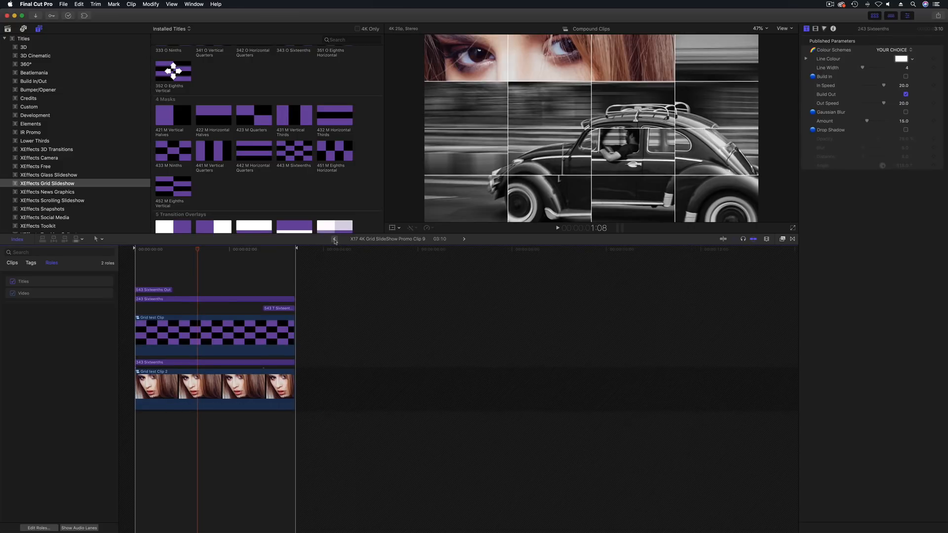
left_click(334, 240)
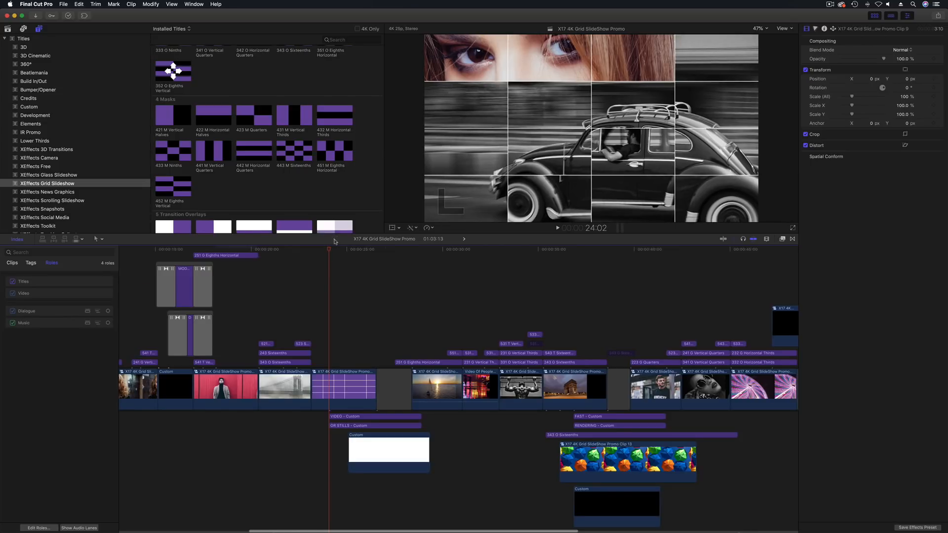
left_click(330, 250)
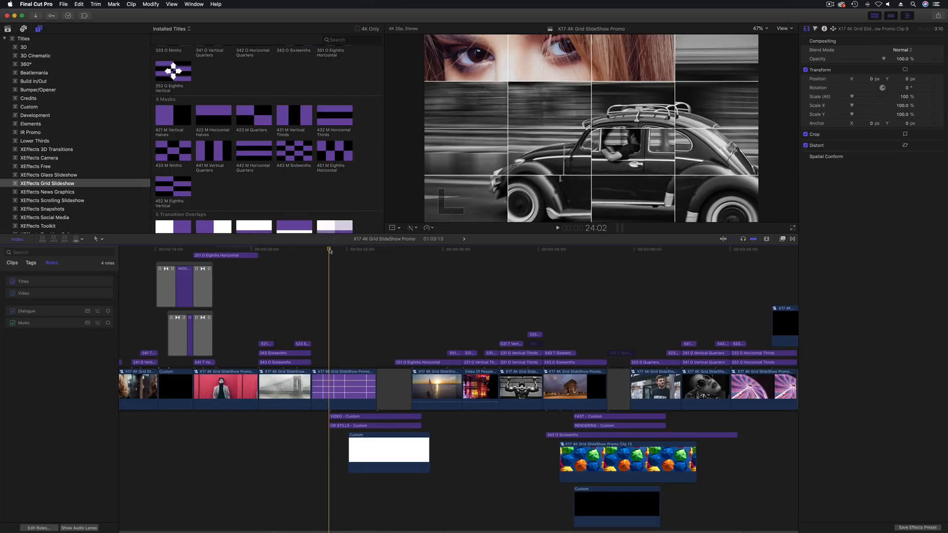
scroll(329, 296, "down", 3)
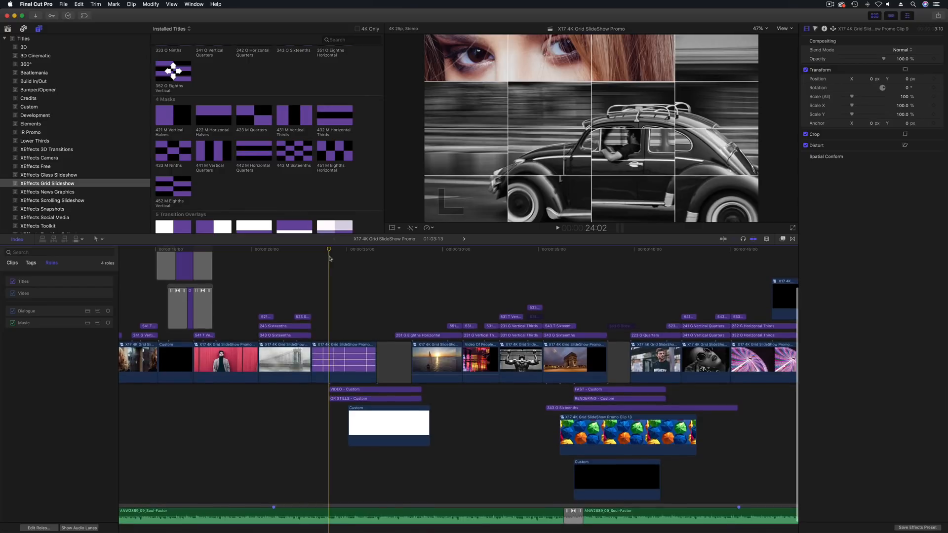
left_click(305, 250)
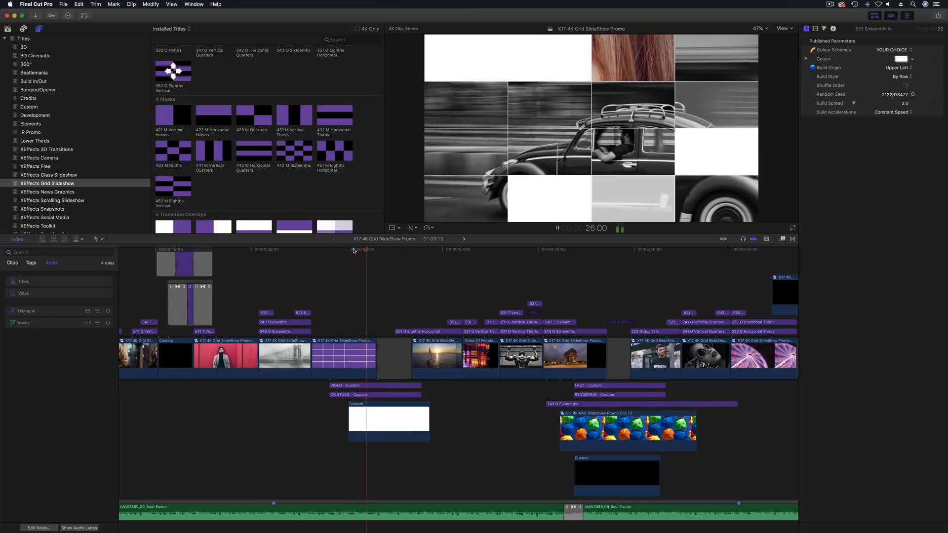
key("space")
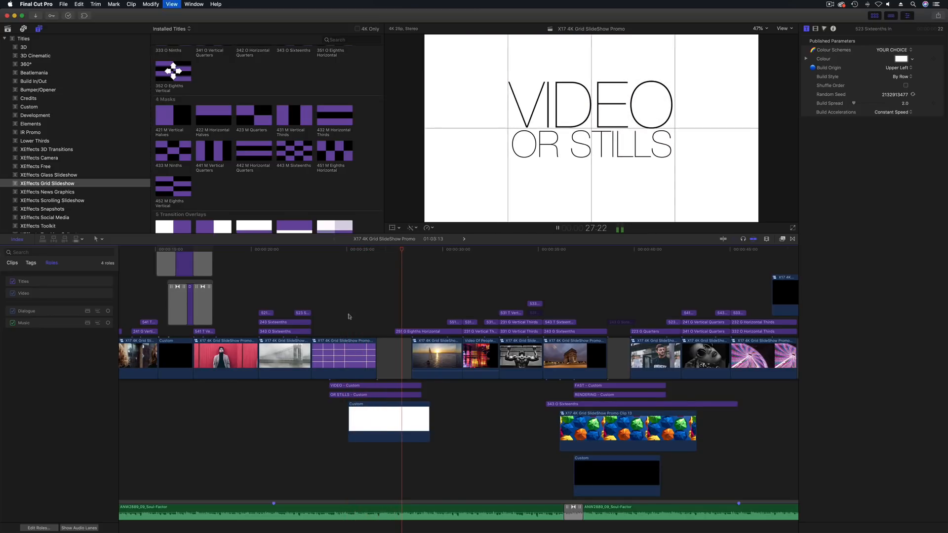
left_click(344, 344)
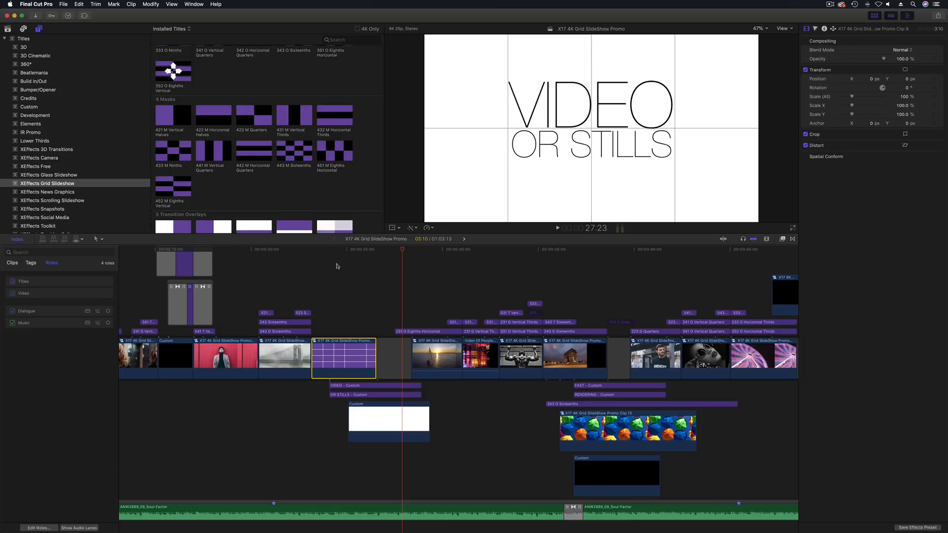
- Look through the Transition Overlays and Masks titles in the XEffects Grid Slideshow category
scroll(174, 194, "down", 1)
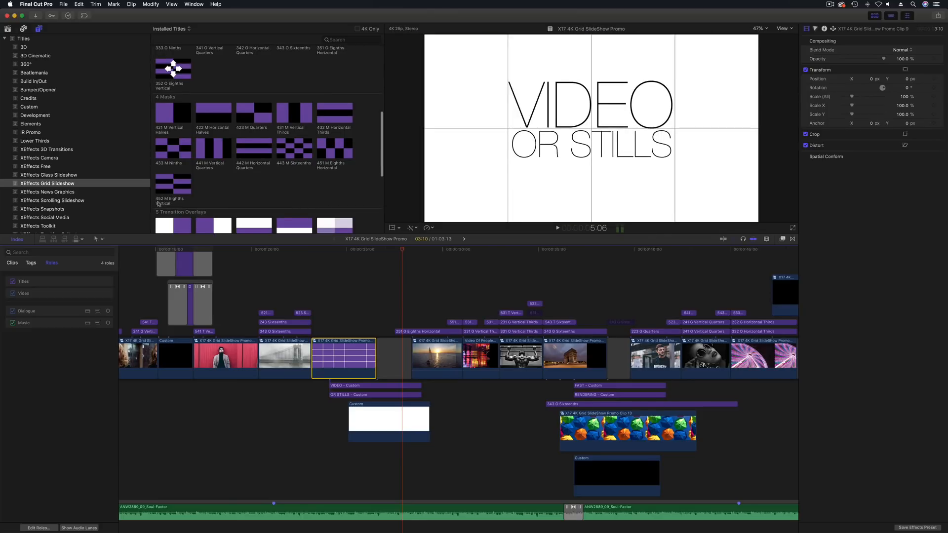
scroll(202, 191, "down", 2)
scroll(202, 191, "down", 6)
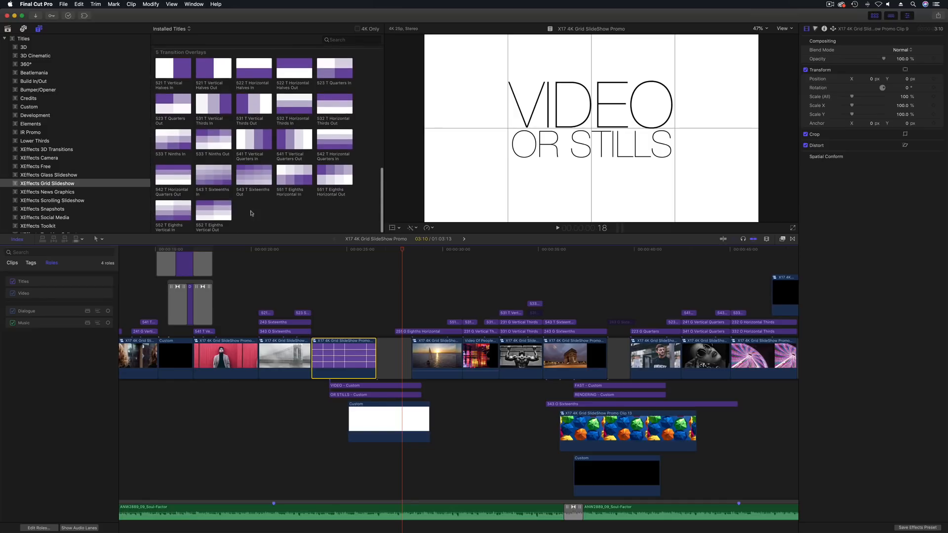
scroll(251, 213, "up", 5)
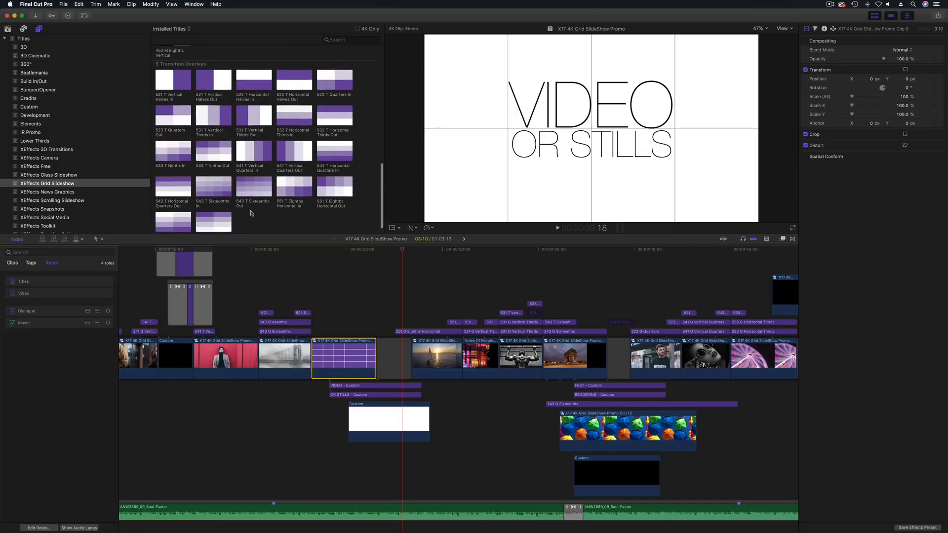
scroll(251, 214, "up", 4)
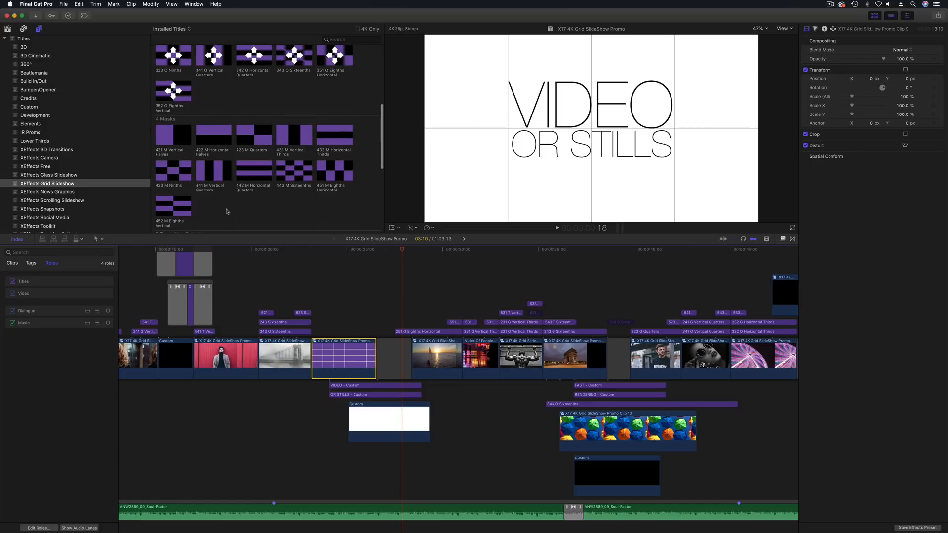
scroll(226, 211, "up", 1)
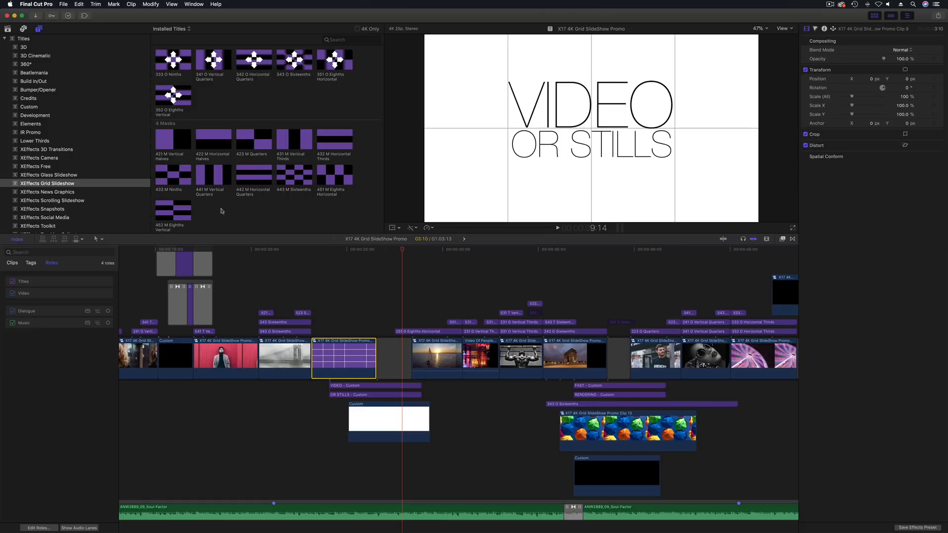
- Scrub back from the VIDEO OR STILLS title to the sixteenths grid, and browse the Masks titles and back up to Grids
left_click(384, 250)
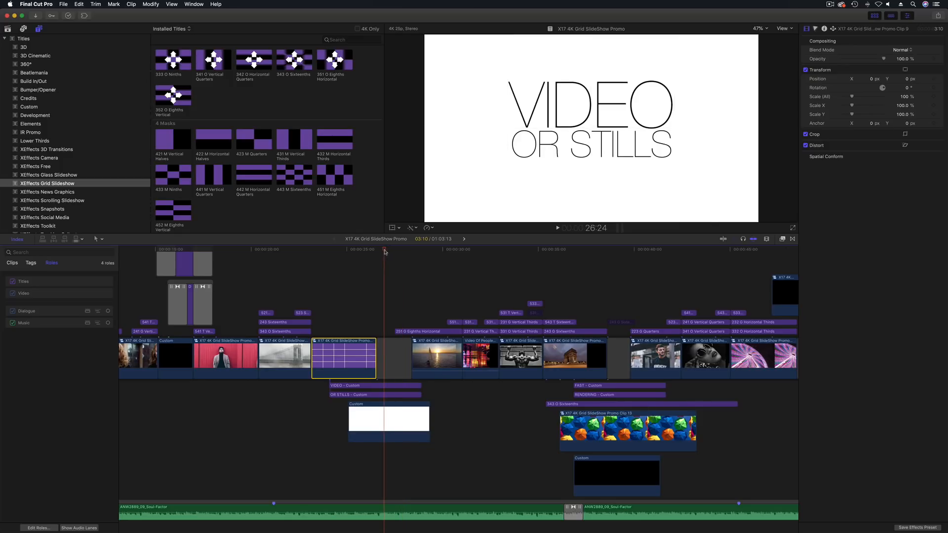
left_click_drag(385, 252, 386, 253)
left_click(338, 251)
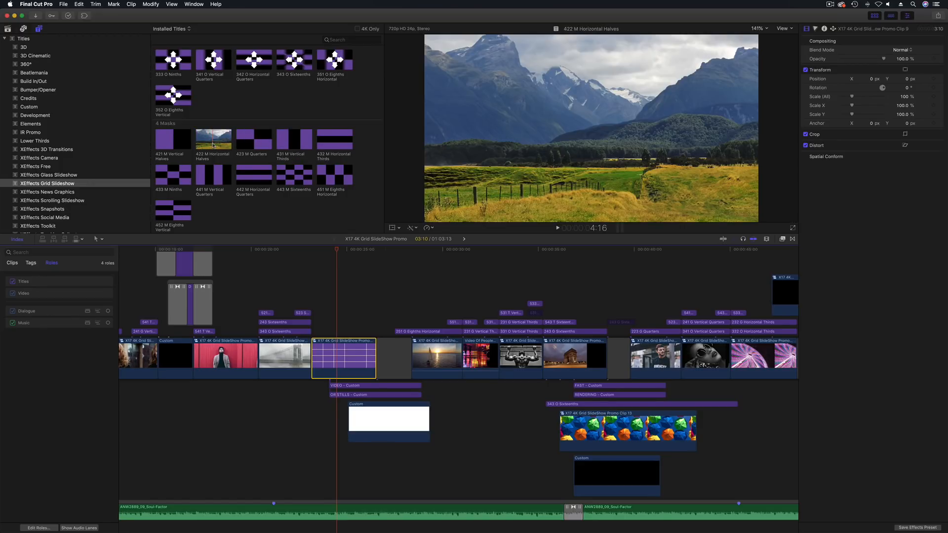
scroll(213, 145, "down", 5)
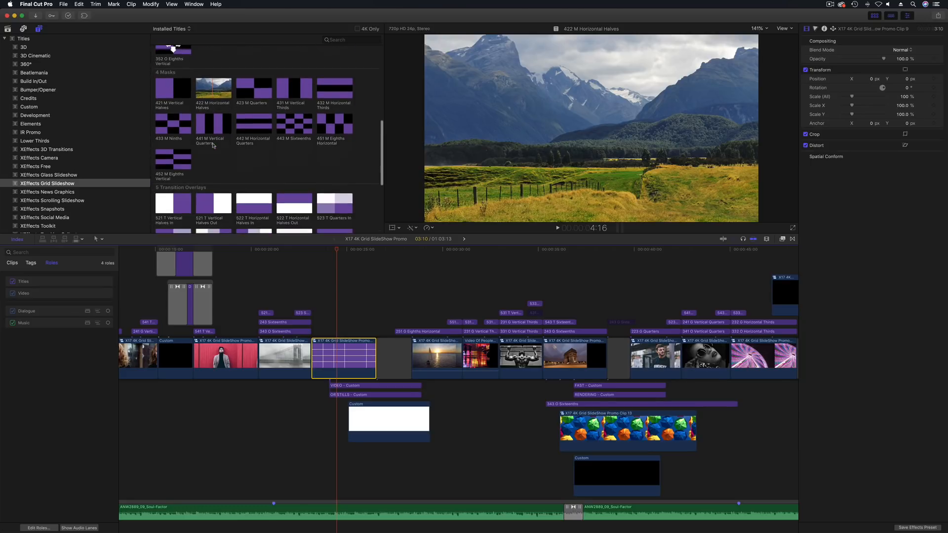
scroll(214, 145, "up", 10)
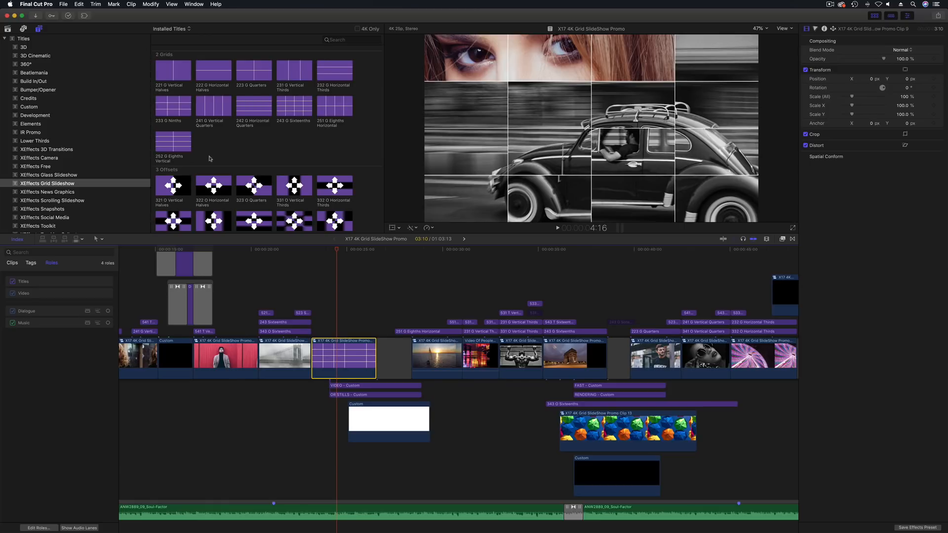
- Play the sixteenths grid shot of the car and portrait again, and view the remainder of the promo timeline
left_click(329, 250)
key("space")
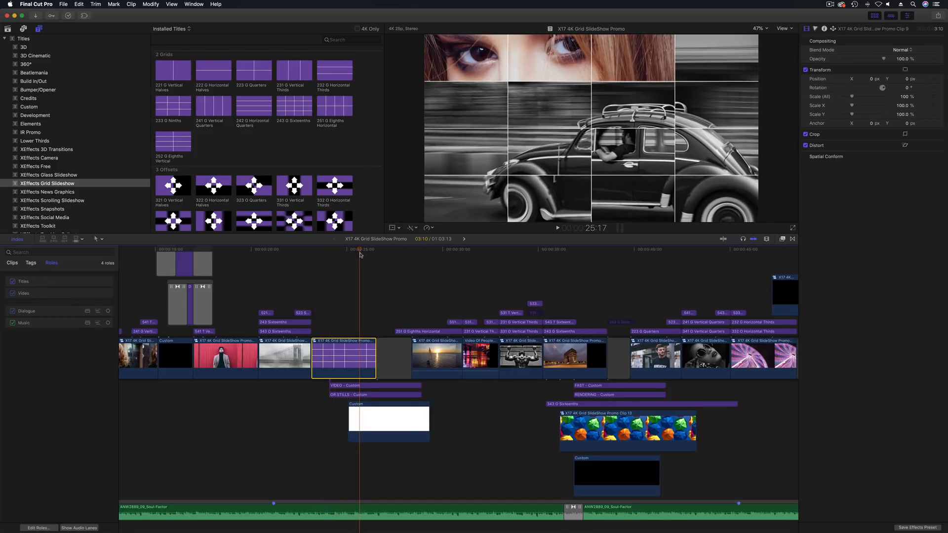
scroll(355, 254, "right", 5)
scroll(361, 255, "right", 10)
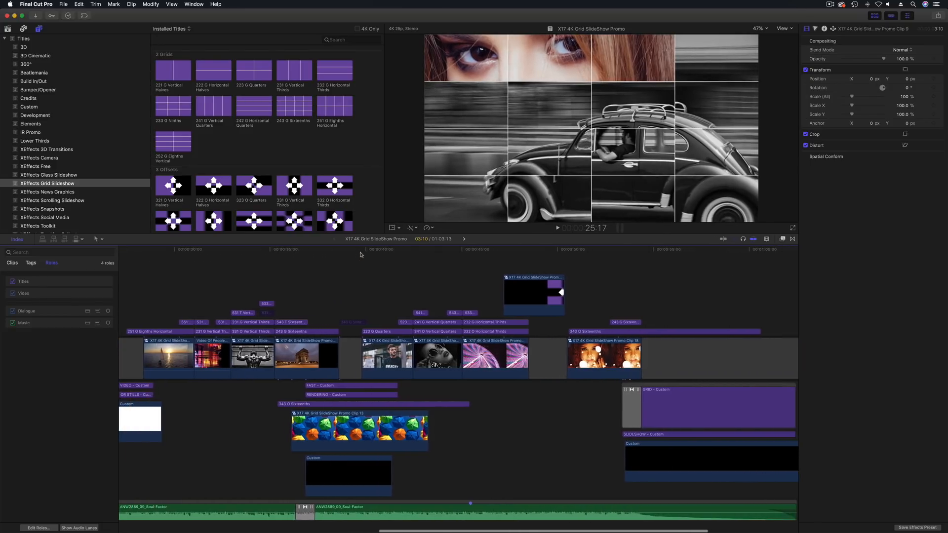
- Open the compound clip of the red-haired portrait near the promo's end and scrub through its sixteenths transition
left_click(594, 251)
scroll(593, 254, "right", 3)
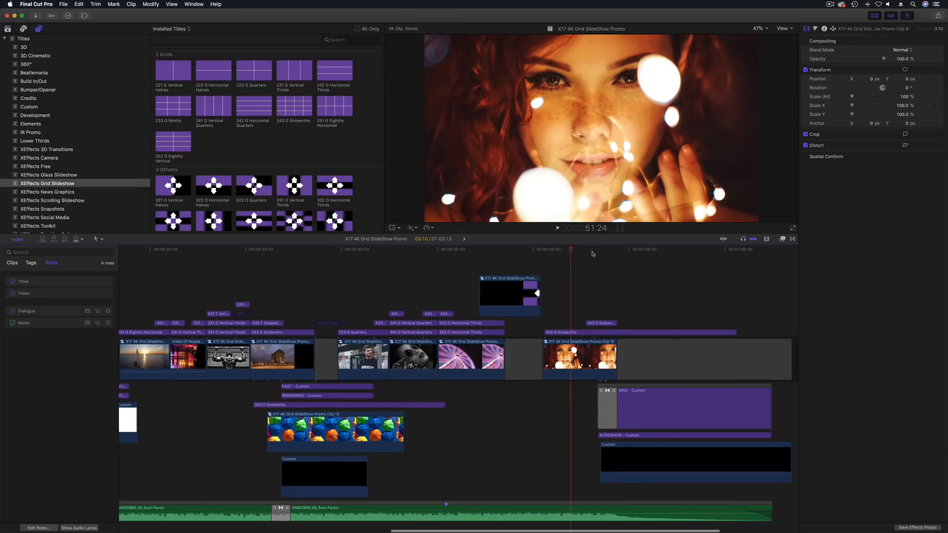
left_click(552, 251)
scroll(552, 252, "right", 4)
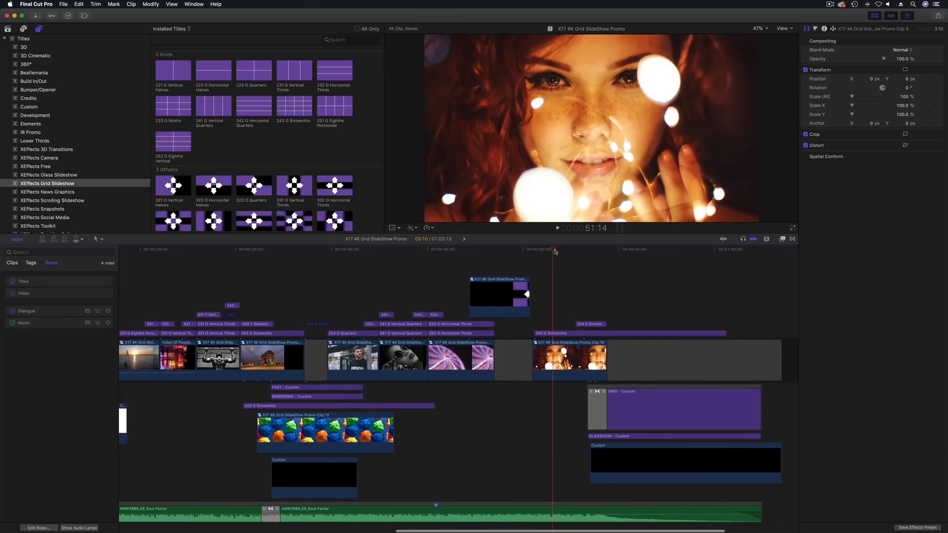
left_click(477, 251)
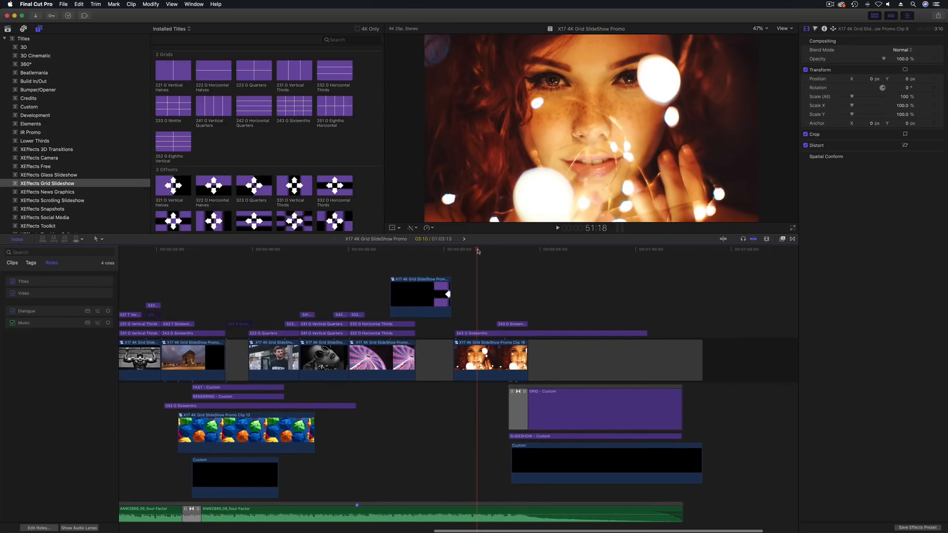
double_click(490, 354)
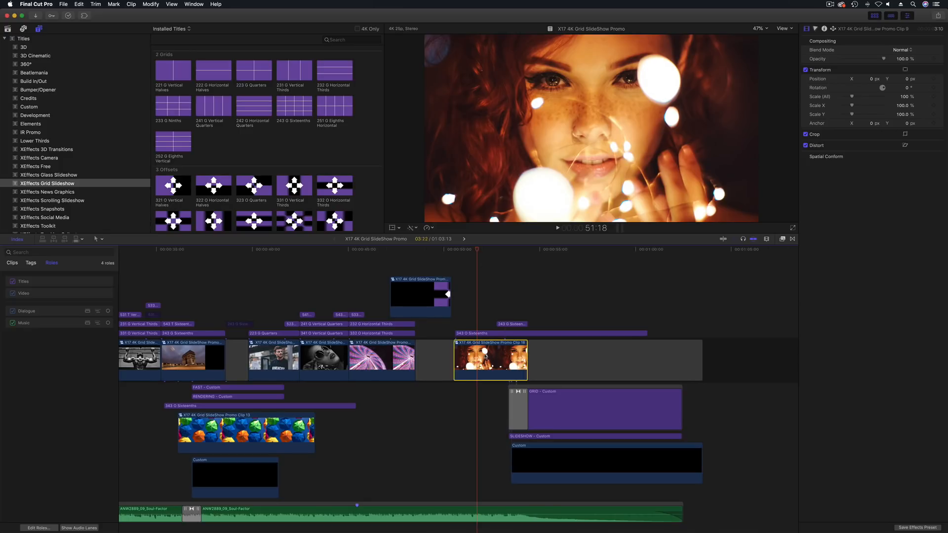
left_click_drag(233, 249, 251, 253)
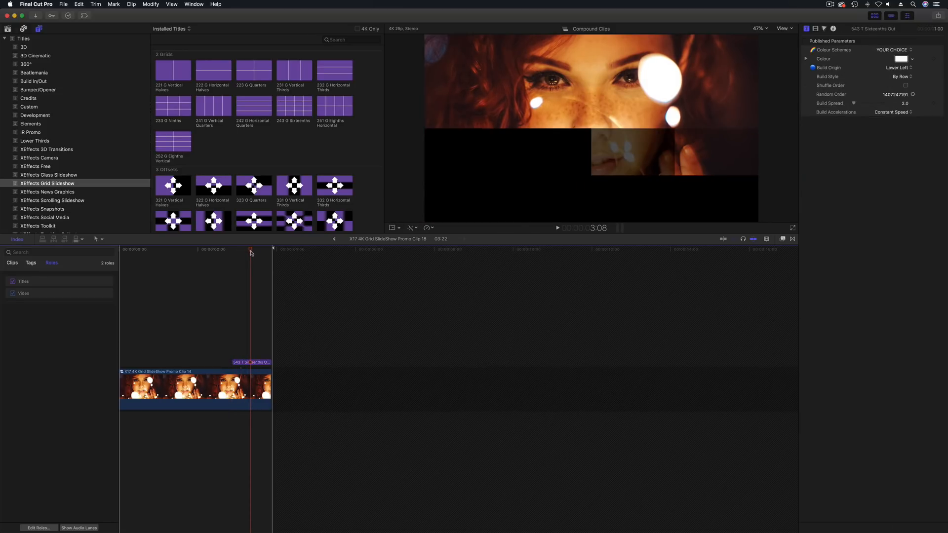
- Set the Build Origin of the 543 T Sixteenths Out title to Upper Left and scrub through the transition
left_click(254, 363)
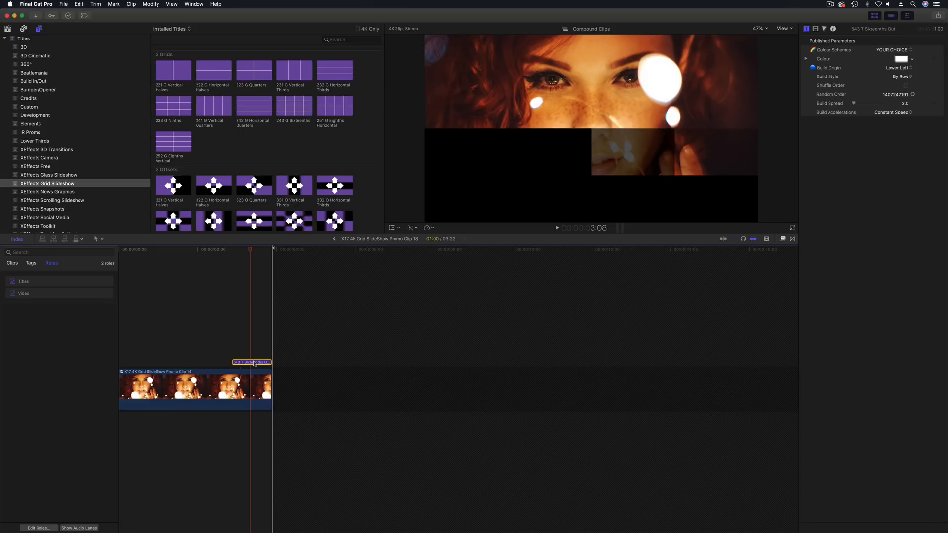
left_click(806, 29)
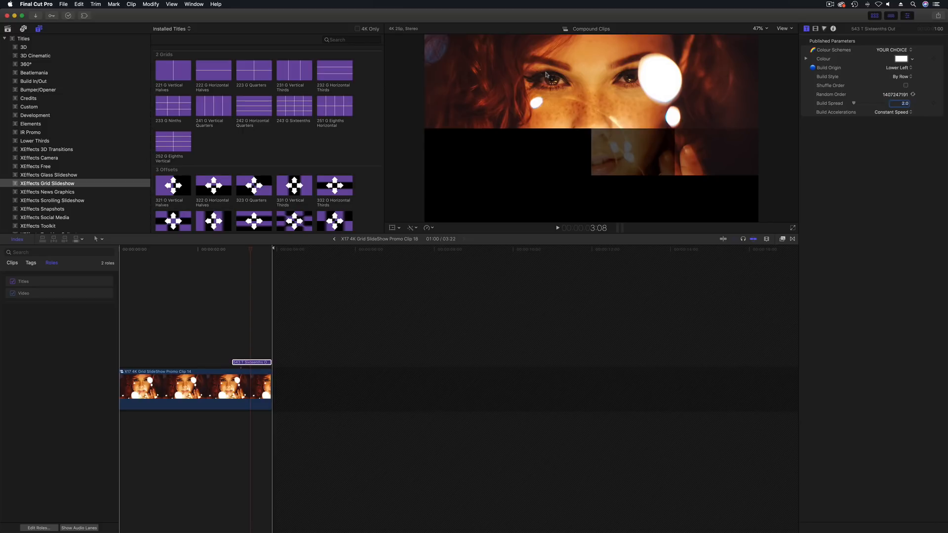
left_click(898, 70)
left_click(898, 54)
left_click_drag(232, 250, 250, 251)
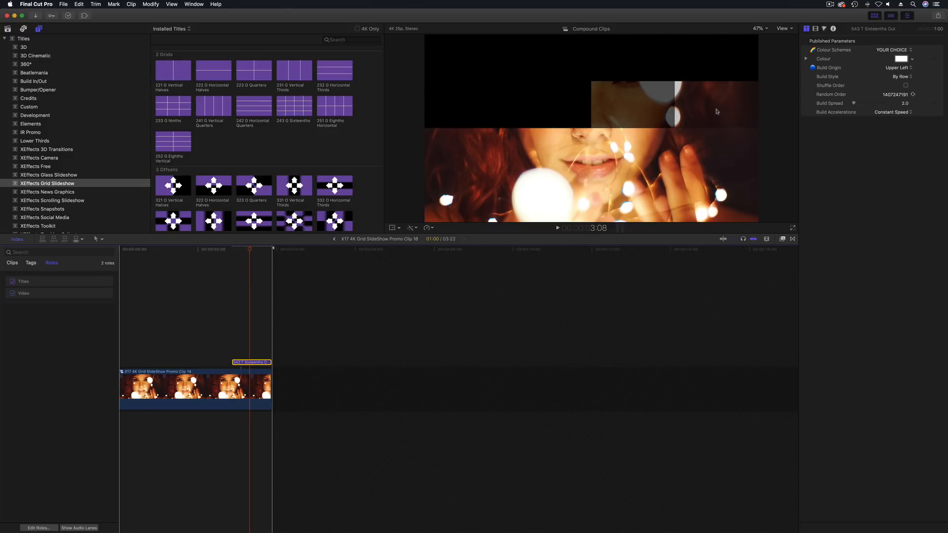
- Set the transition title's Build Style to By Column and preview the panels disappearing
left_click(903, 78)
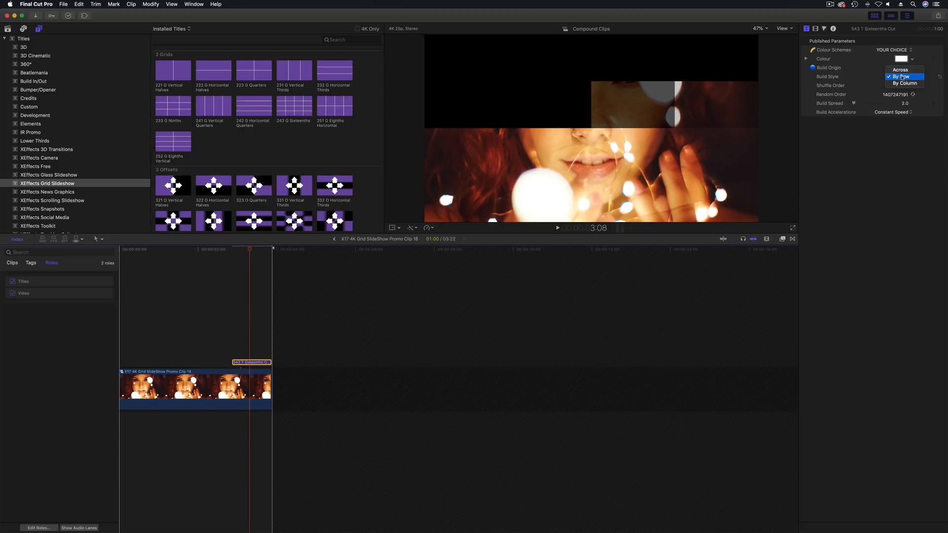
left_click(902, 83)
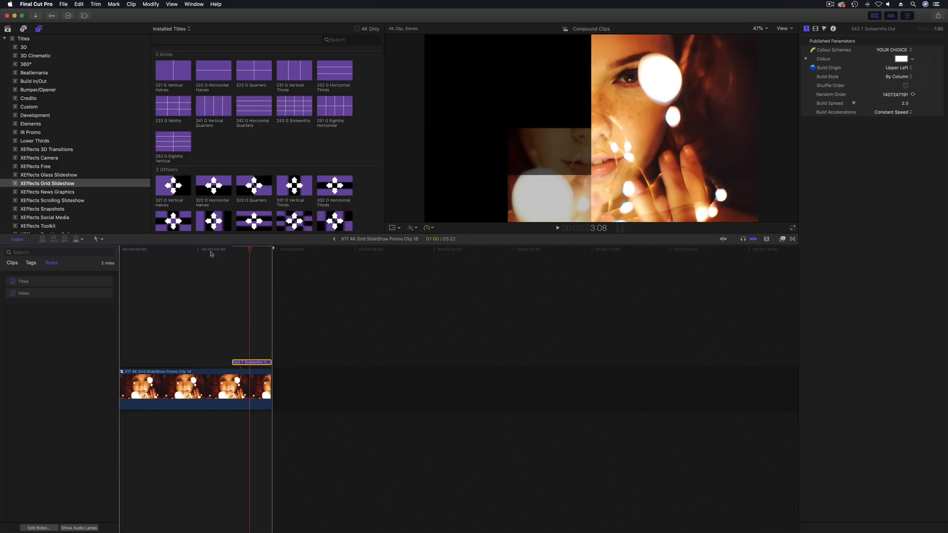
left_click(232, 250)
left_click_drag(237, 251, 253, 251)
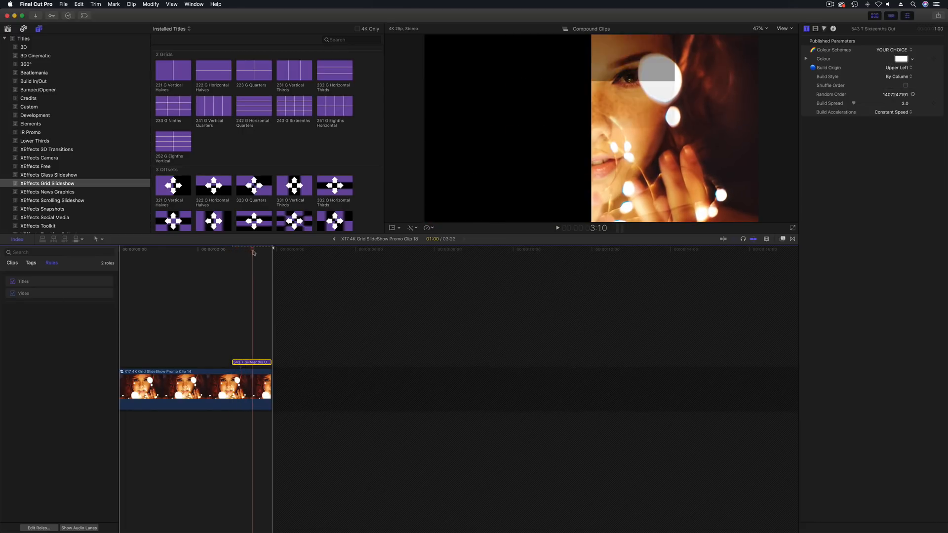
- Enable Shuffle Order on the sixteenths transition and scrub through the shuffled panels
left_click(906, 85)
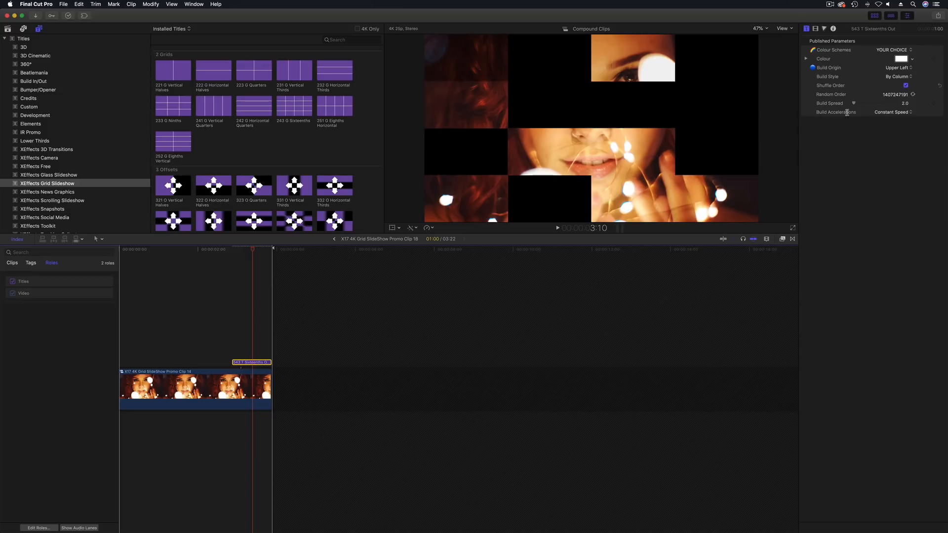
left_click(231, 249)
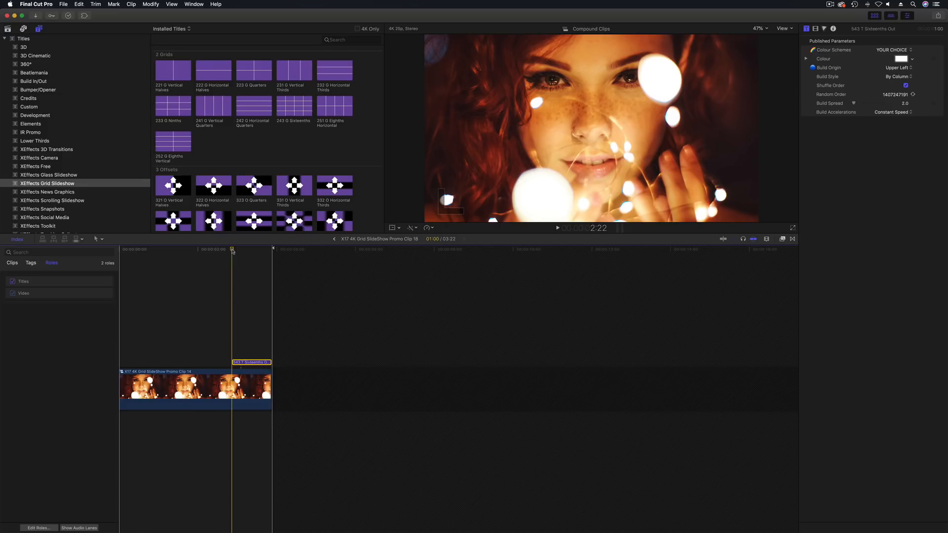
left_click(244, 251)
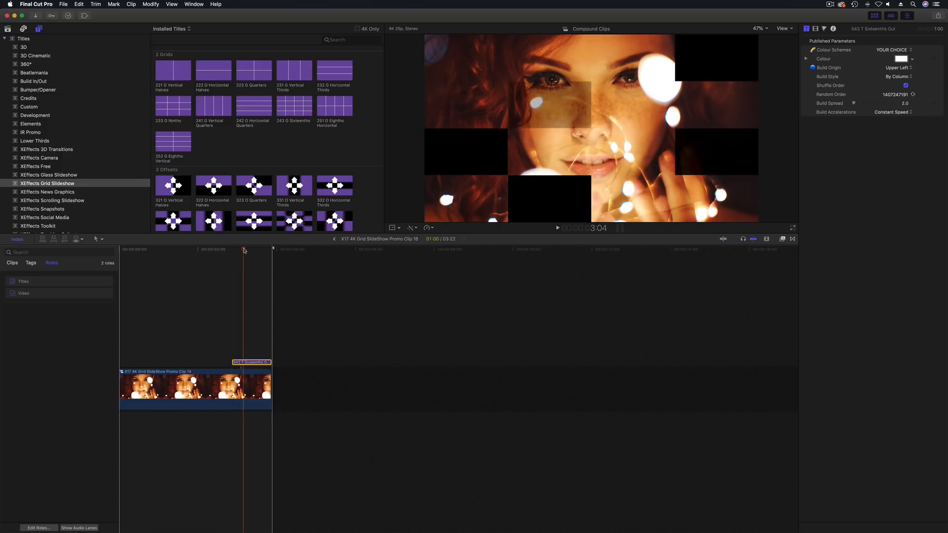
mouse_move(243, 250)
left_mouse_down()
mouse_move(267, 254)
mouse_move(247, 254)
mouse_move(255, 254)
left_mouse_up()
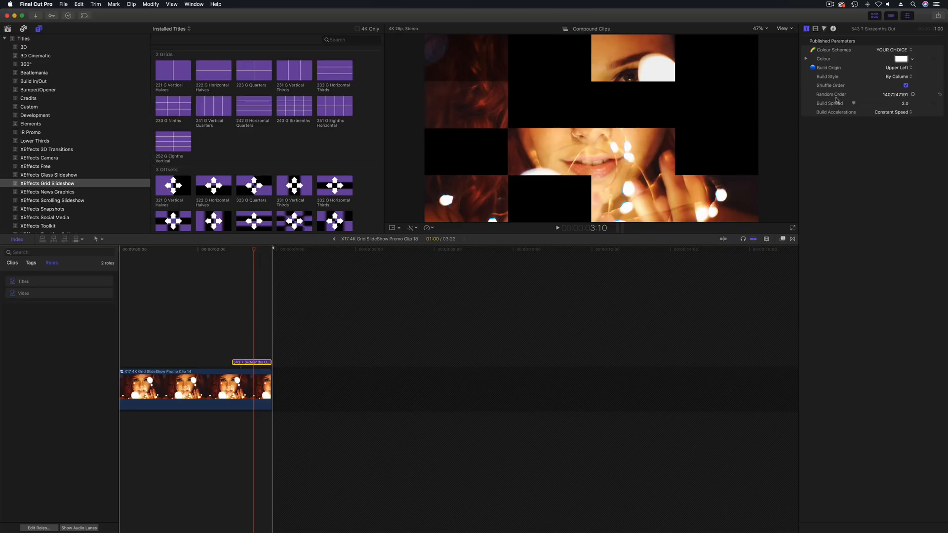
- Generate new Random Order values for the shuffled panels several times and play the resulting transition
left_click(913, 95)
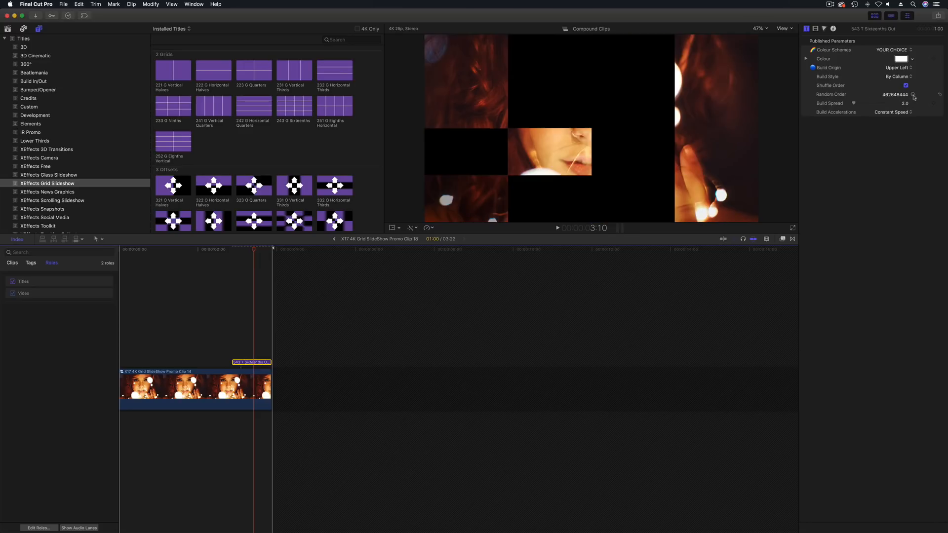
left_click(913, 94)
left_click(913, 94)
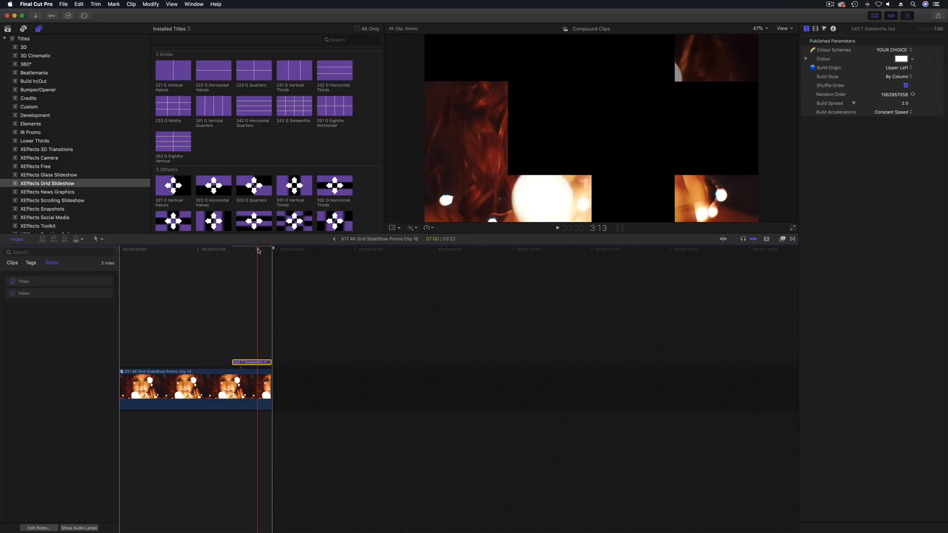
left_click(266, 250)
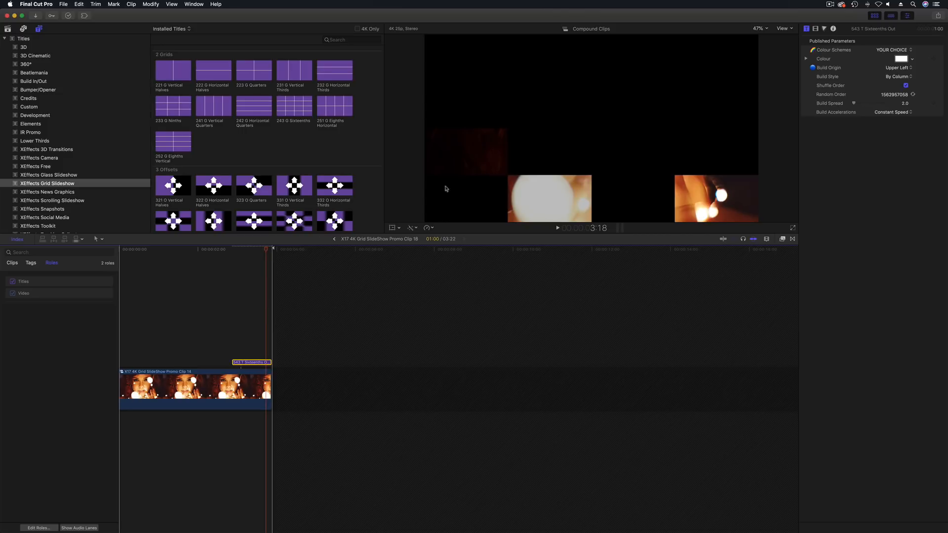
left_click(913, 95)
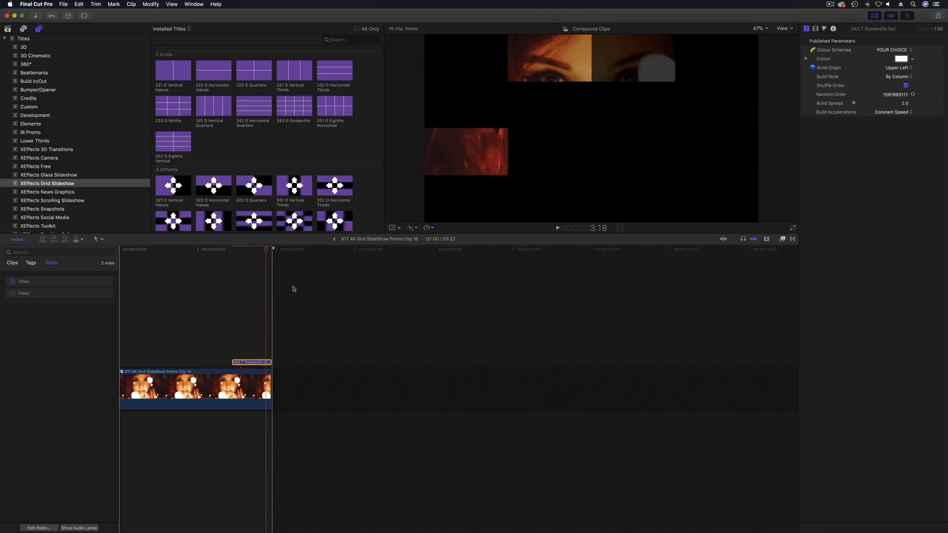
left_click(233, 250)
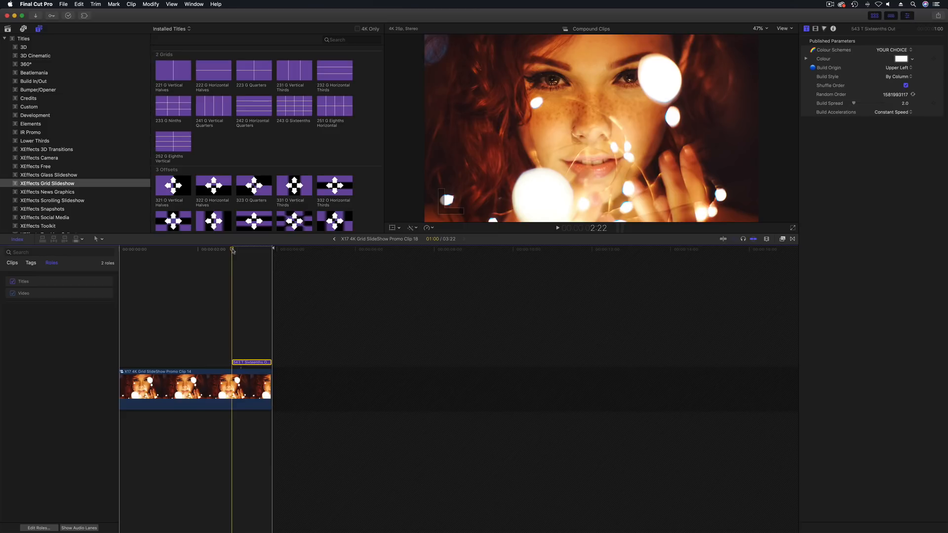
key("space")
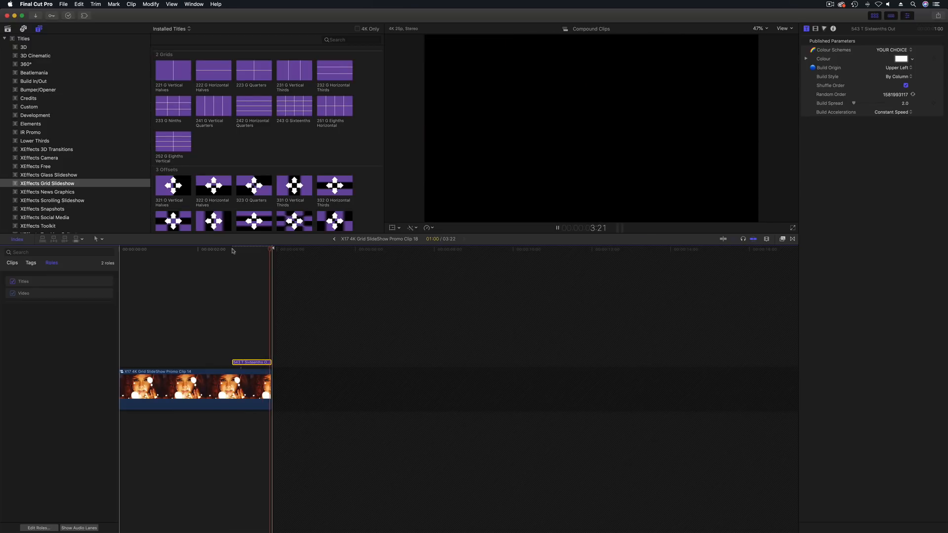
left_click(249, 251)
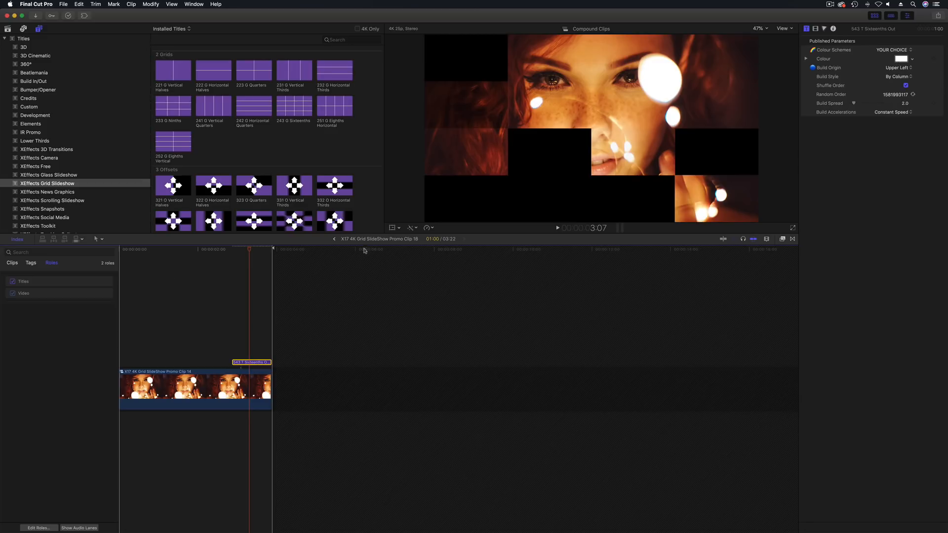
- Return to the main promo project and play the portrait's transition into the GRID SLIDESHOW title
left_click(334, 240)
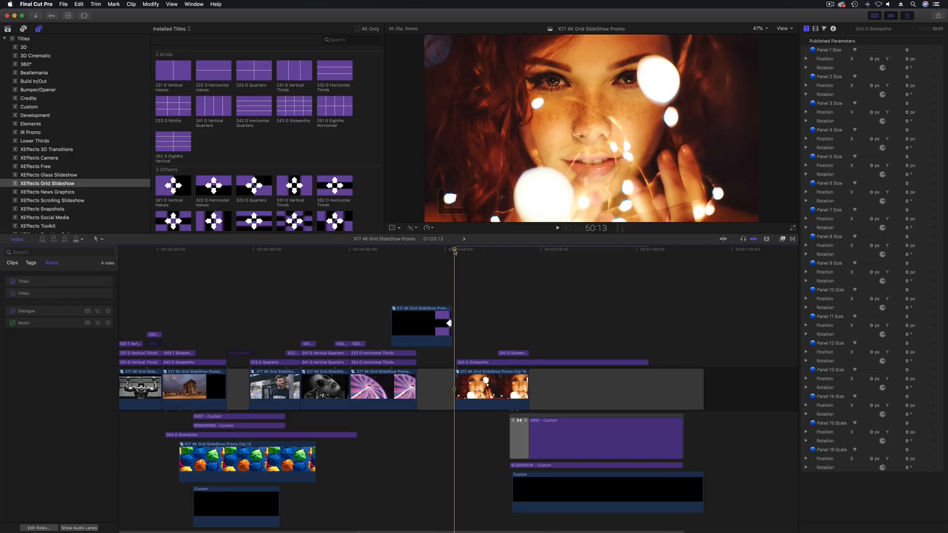
key("space")
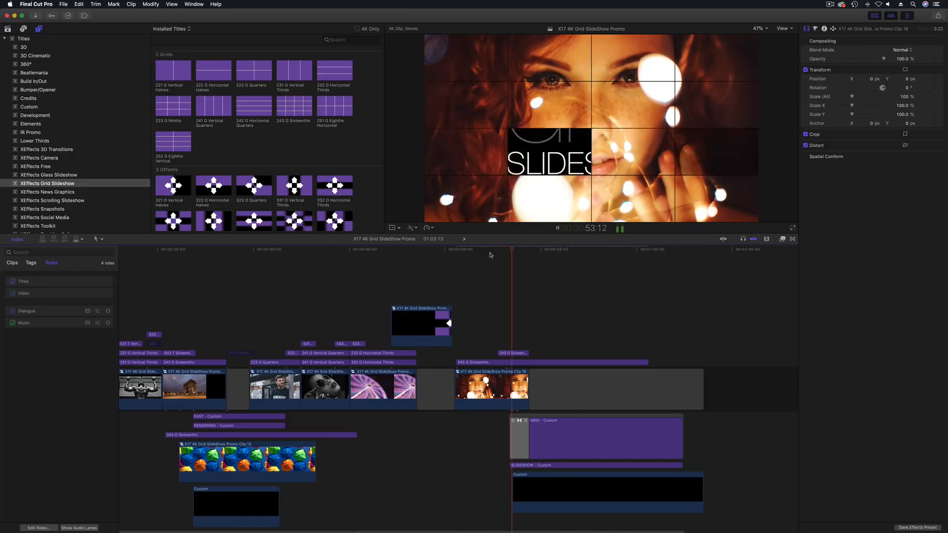
key("space")
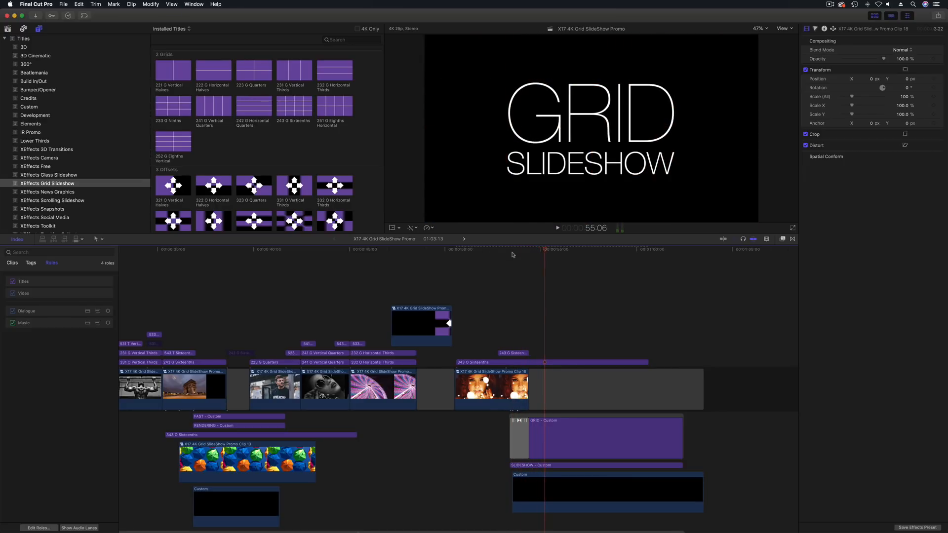
left_click_drag(496, 250, 485, 251)
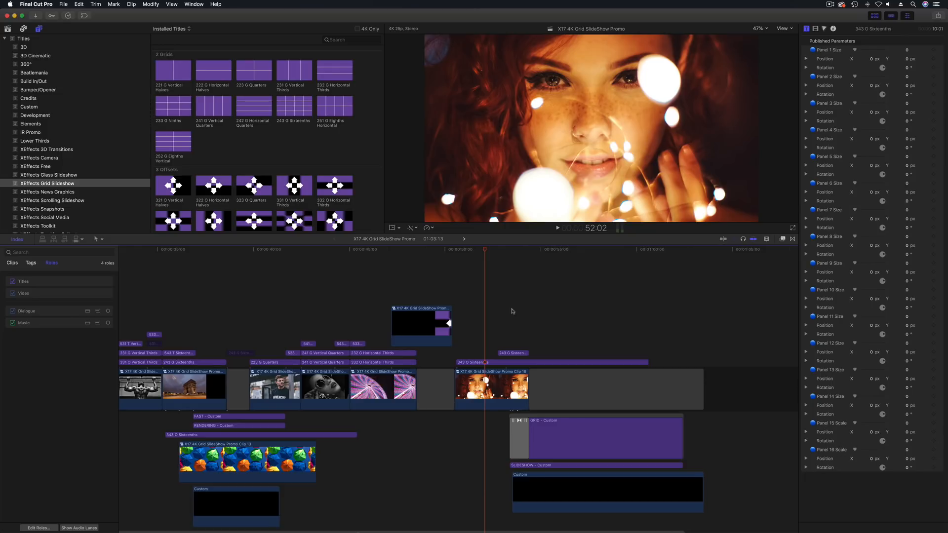
- Scrub back to the Ferris wheel shot, fit the whole promo in the timeline, and view the sixteenths grid shot of the car
left_click_drag(465, 252, 366, 261)
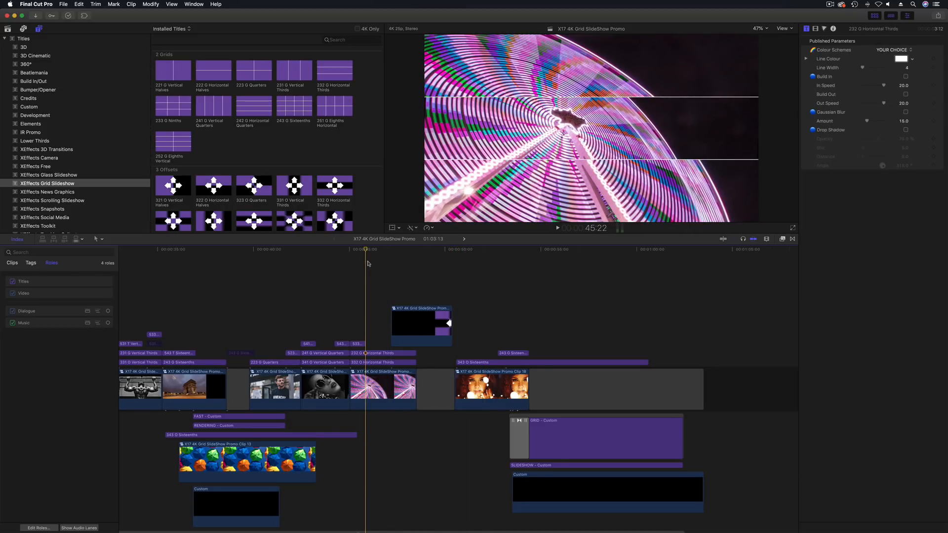
key("shift+z")
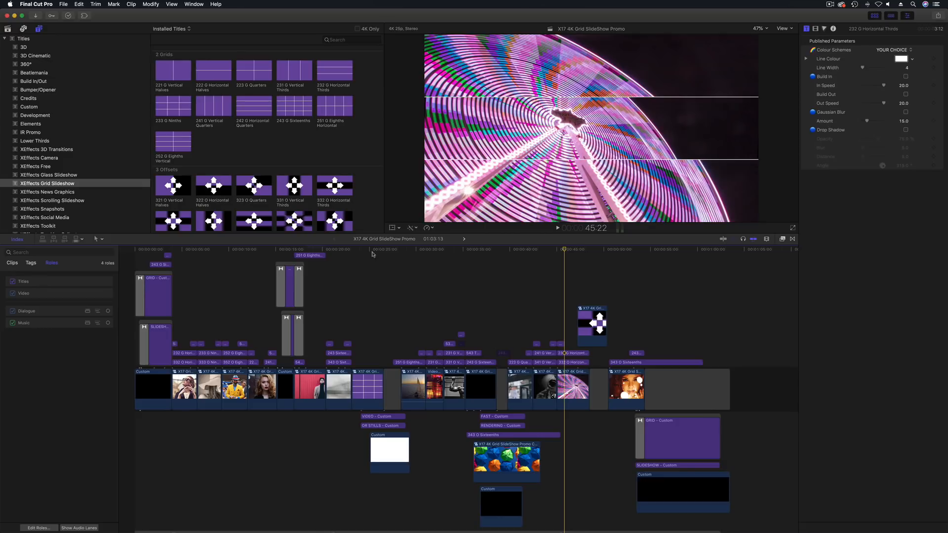
left_click(371, 253)
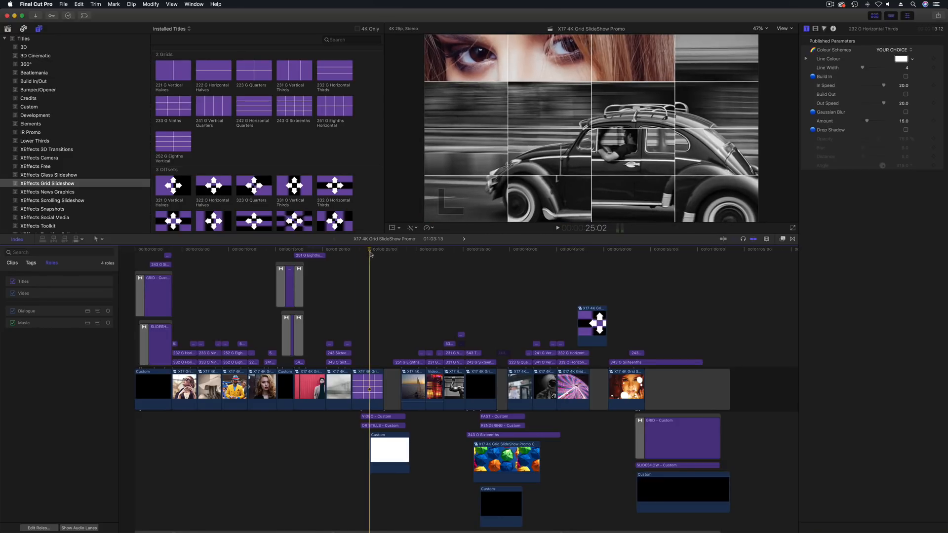
left_click_drag(369, 255, 368, 252)
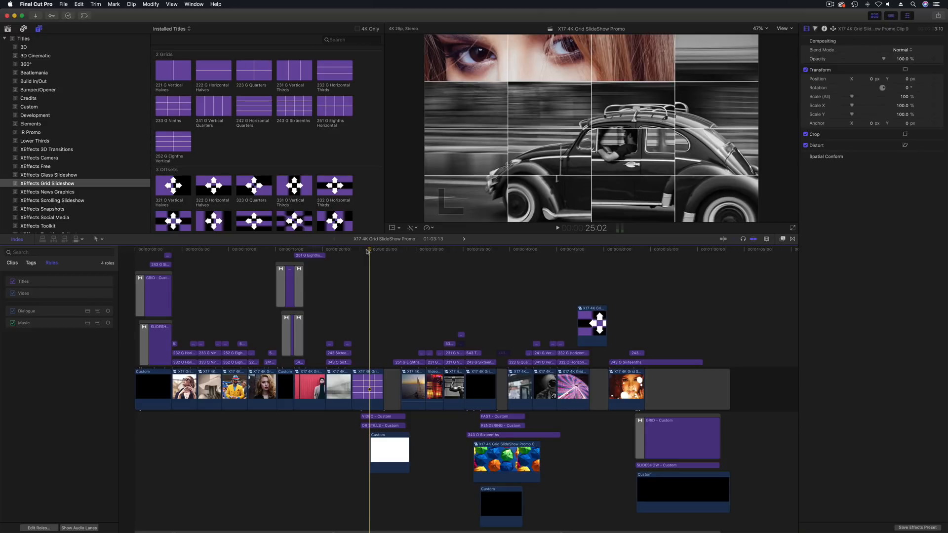